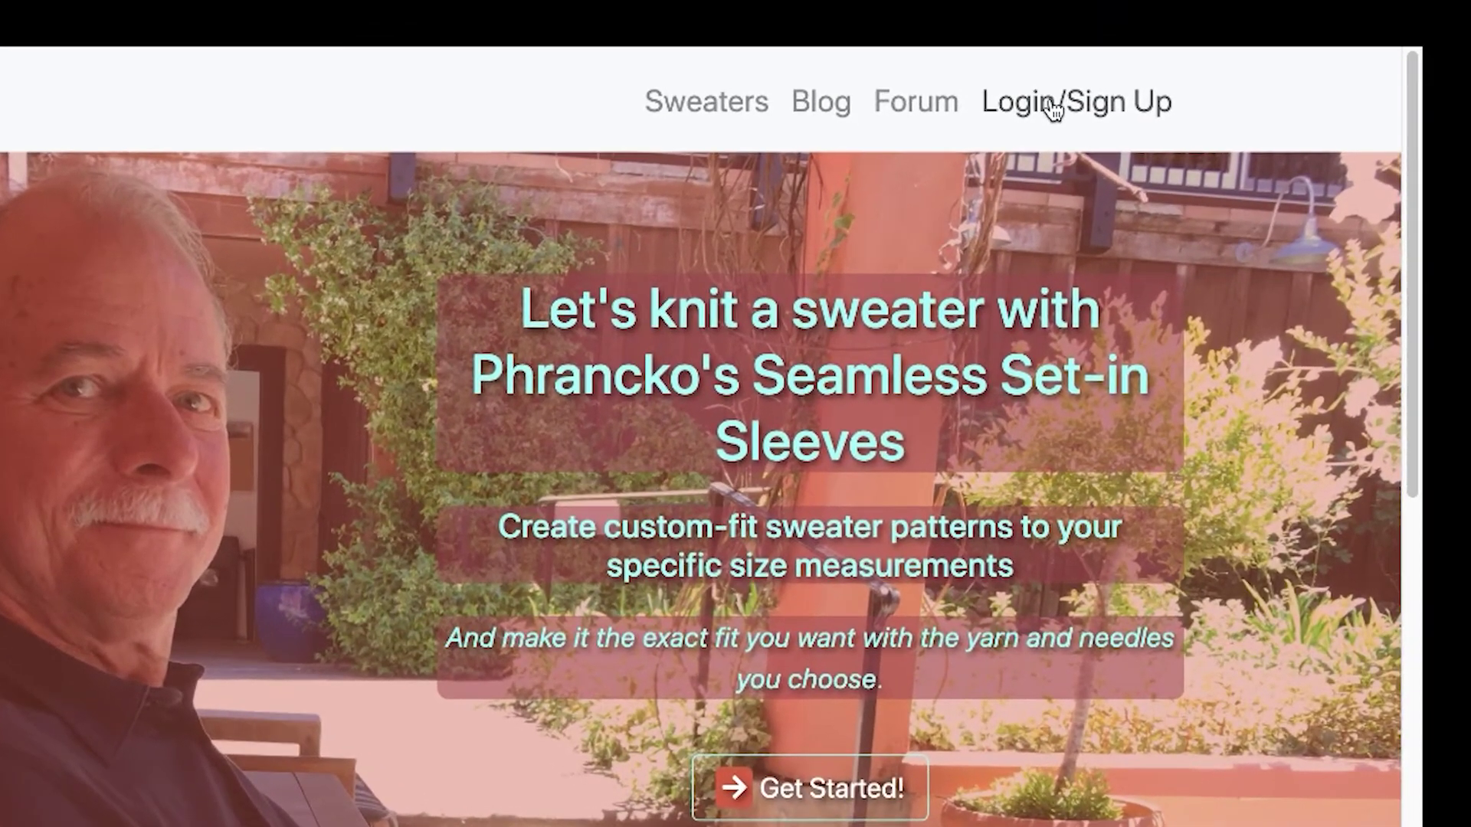
Log in to Knit with Phrancko with the account username and password.
{"action": "left_click", "coordinate": [1054, 107]}
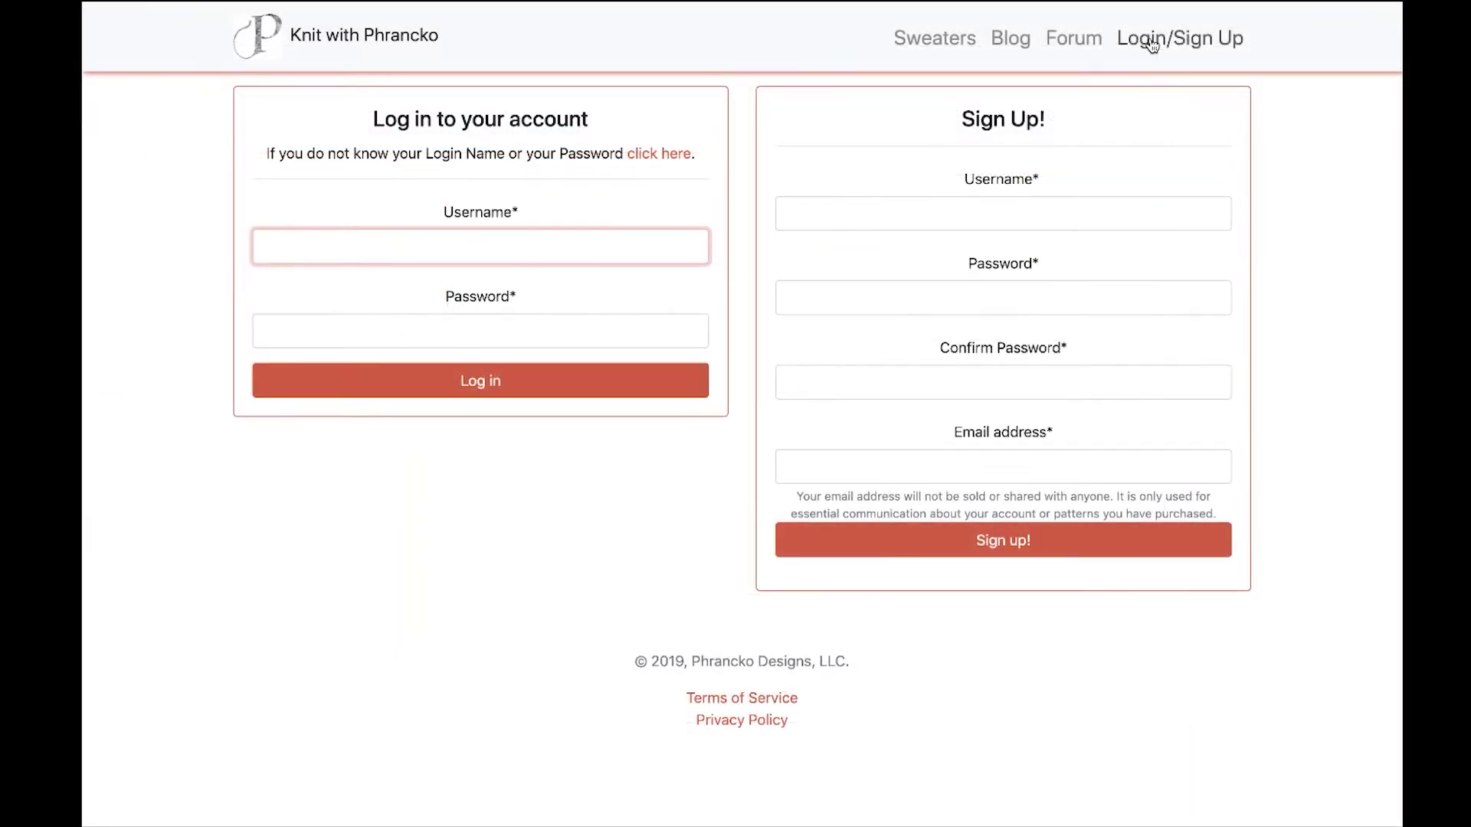
{"action": "left_click", "coordinate": [478, 254]}
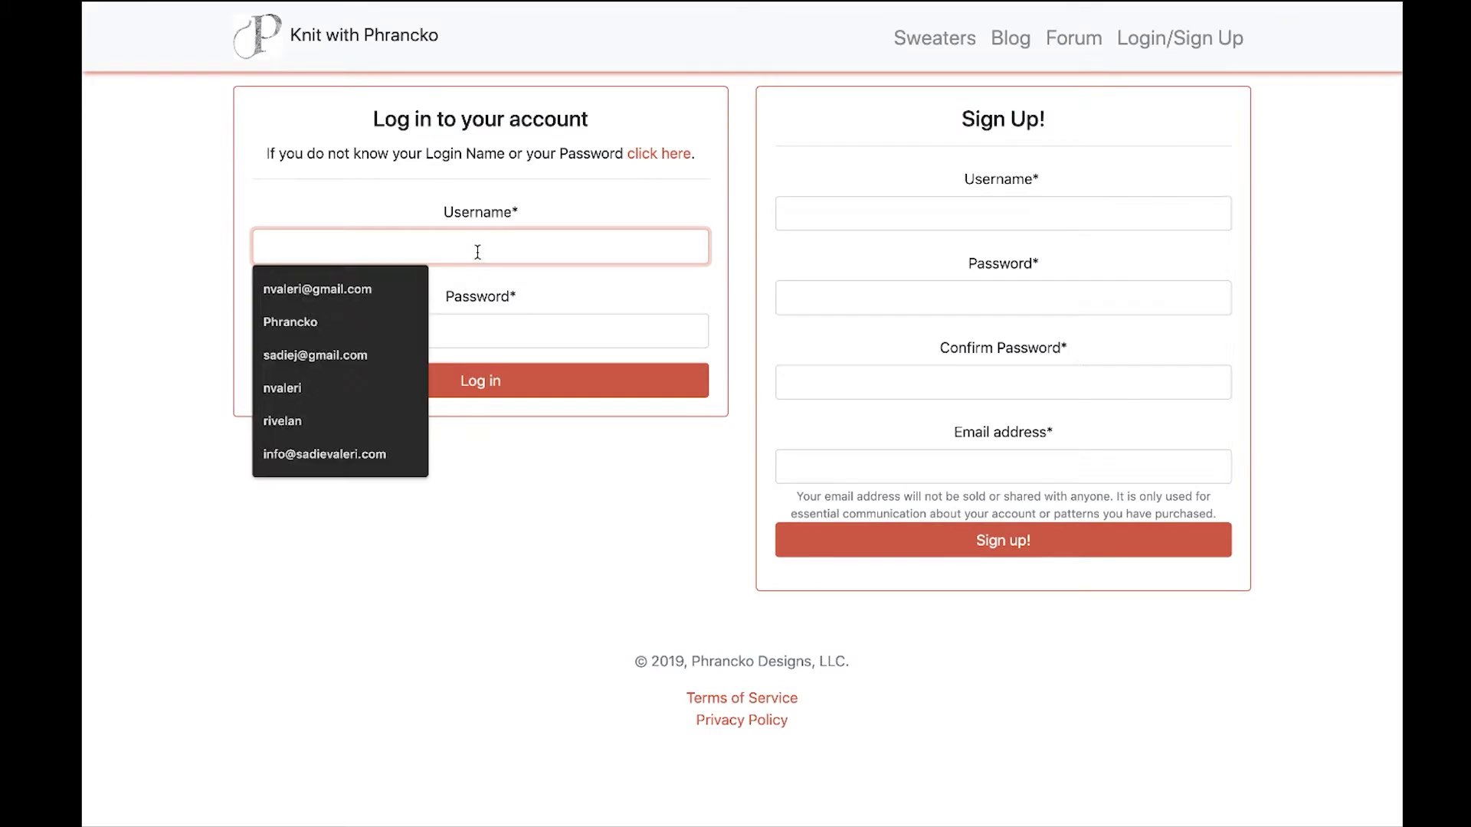
{"action": "type", "text": "Phrancko"}
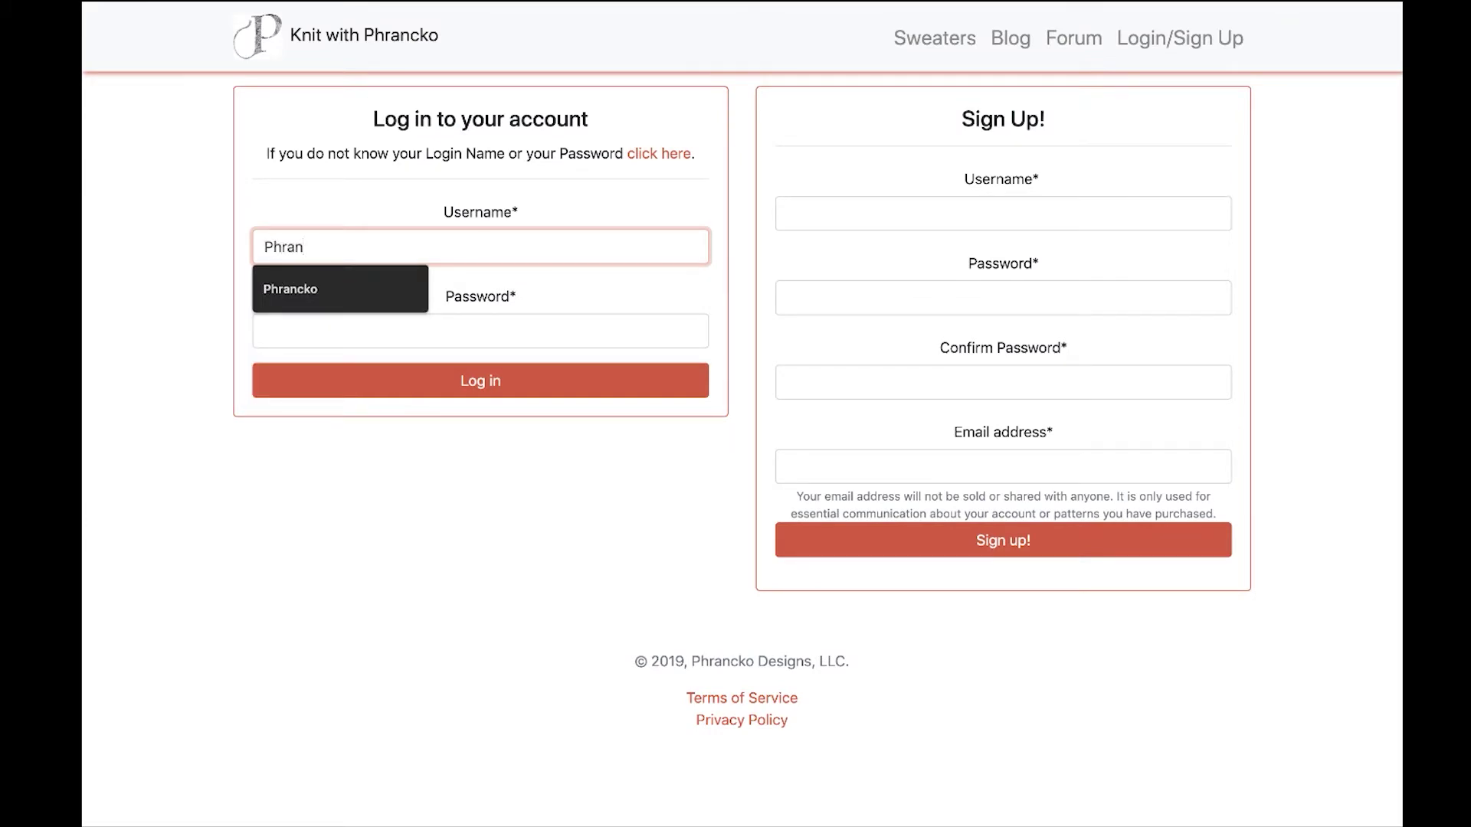
{"action": "key", "text": "Tab"}
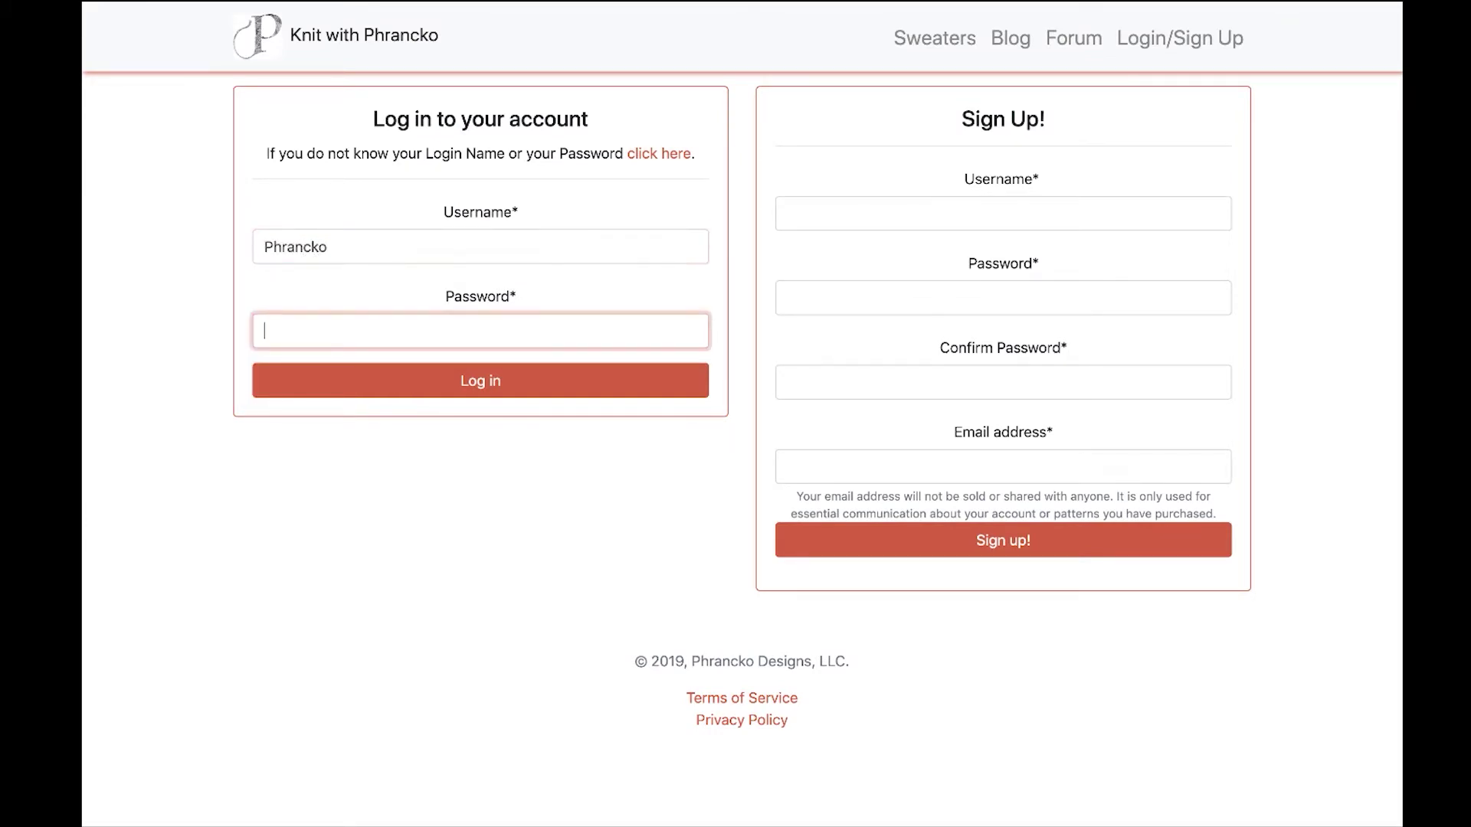
{"action": "type", "text": "••••••••••"}
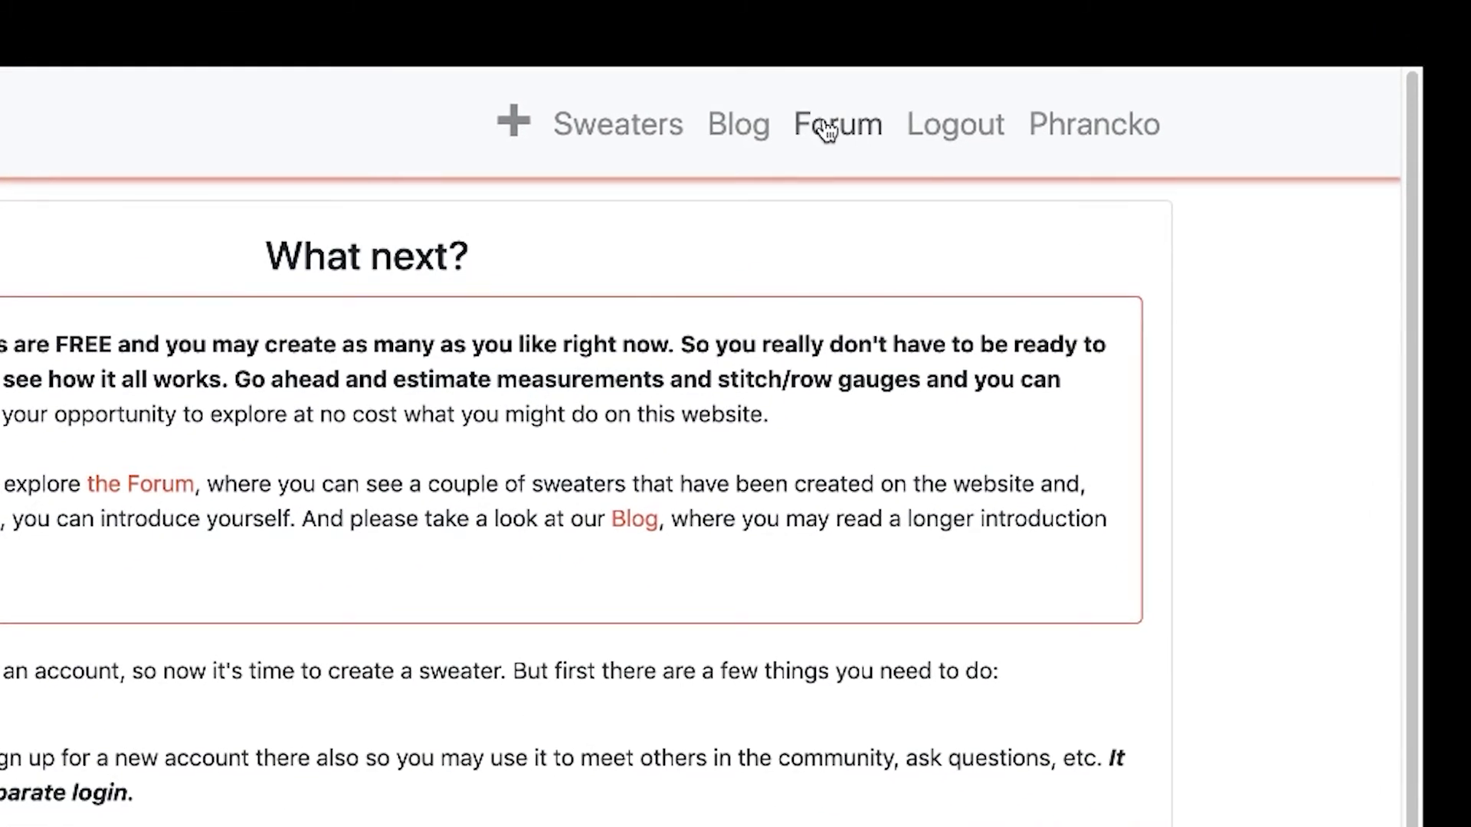
{"action": "left_click", "coordinate": [824, 121]}
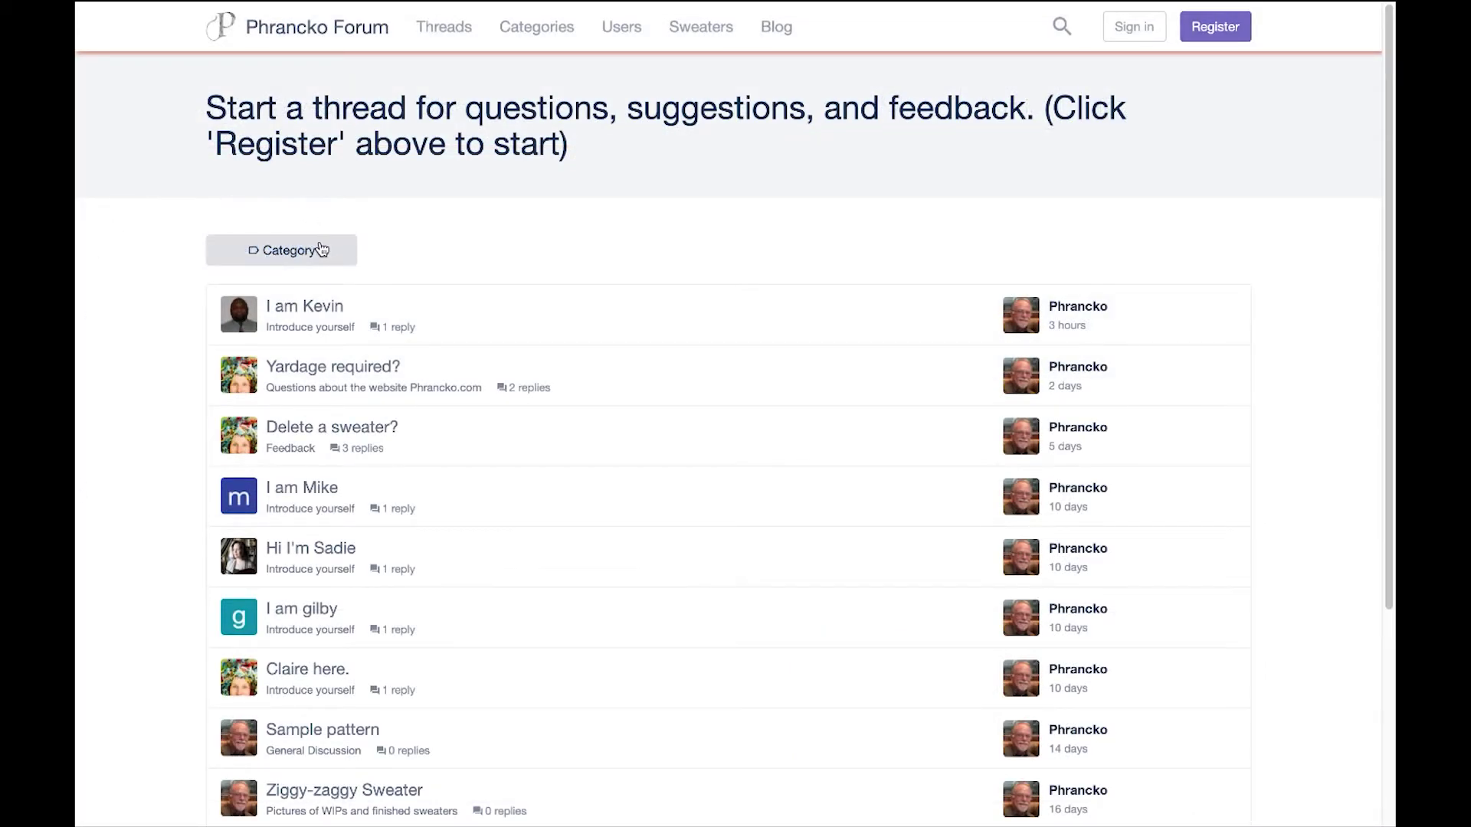
{"action": "left_click", "coordinate": [320, 249]}
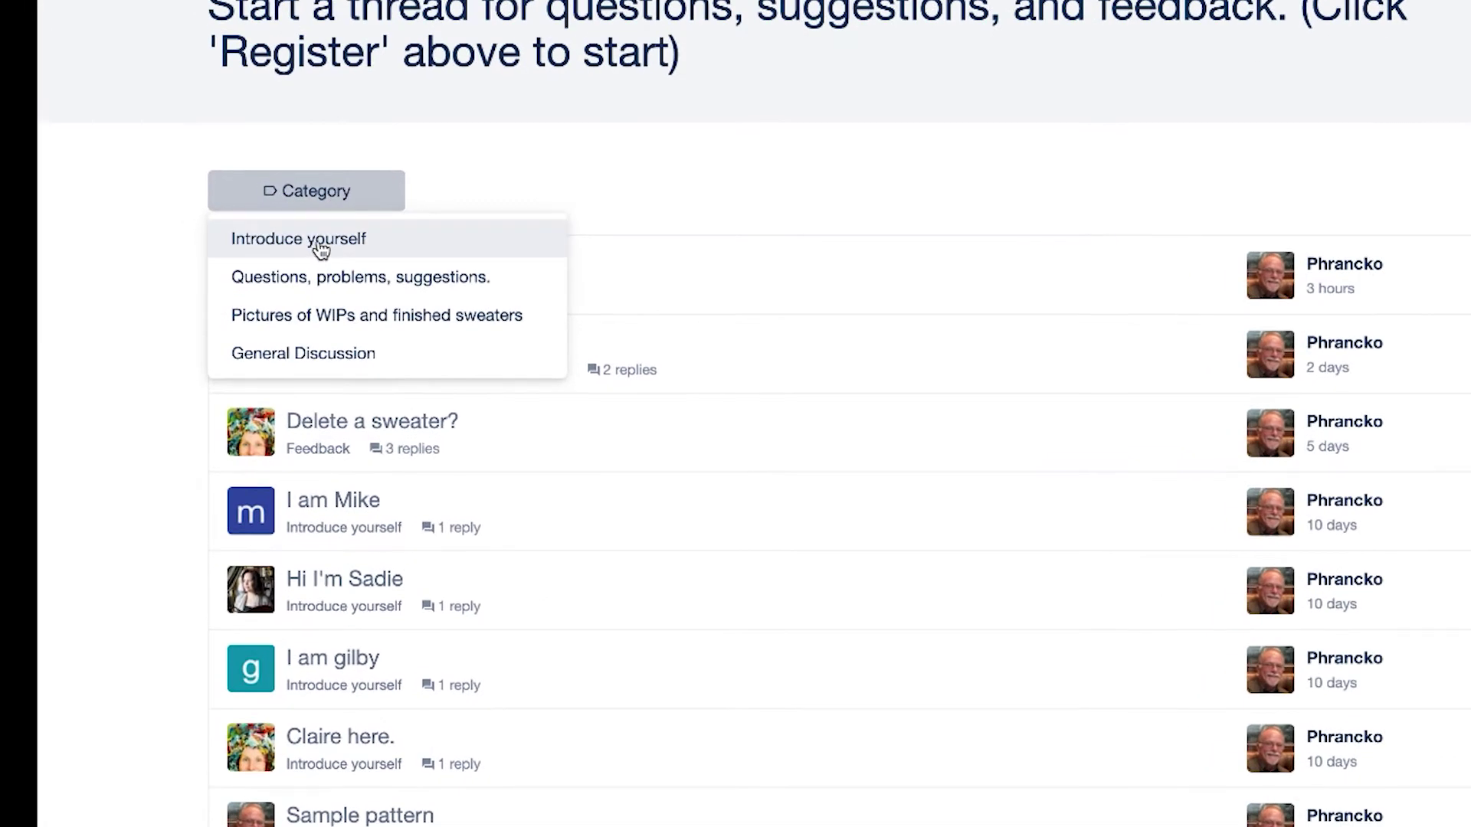
{"action": "left_click", "coordinate": [319, 243]}
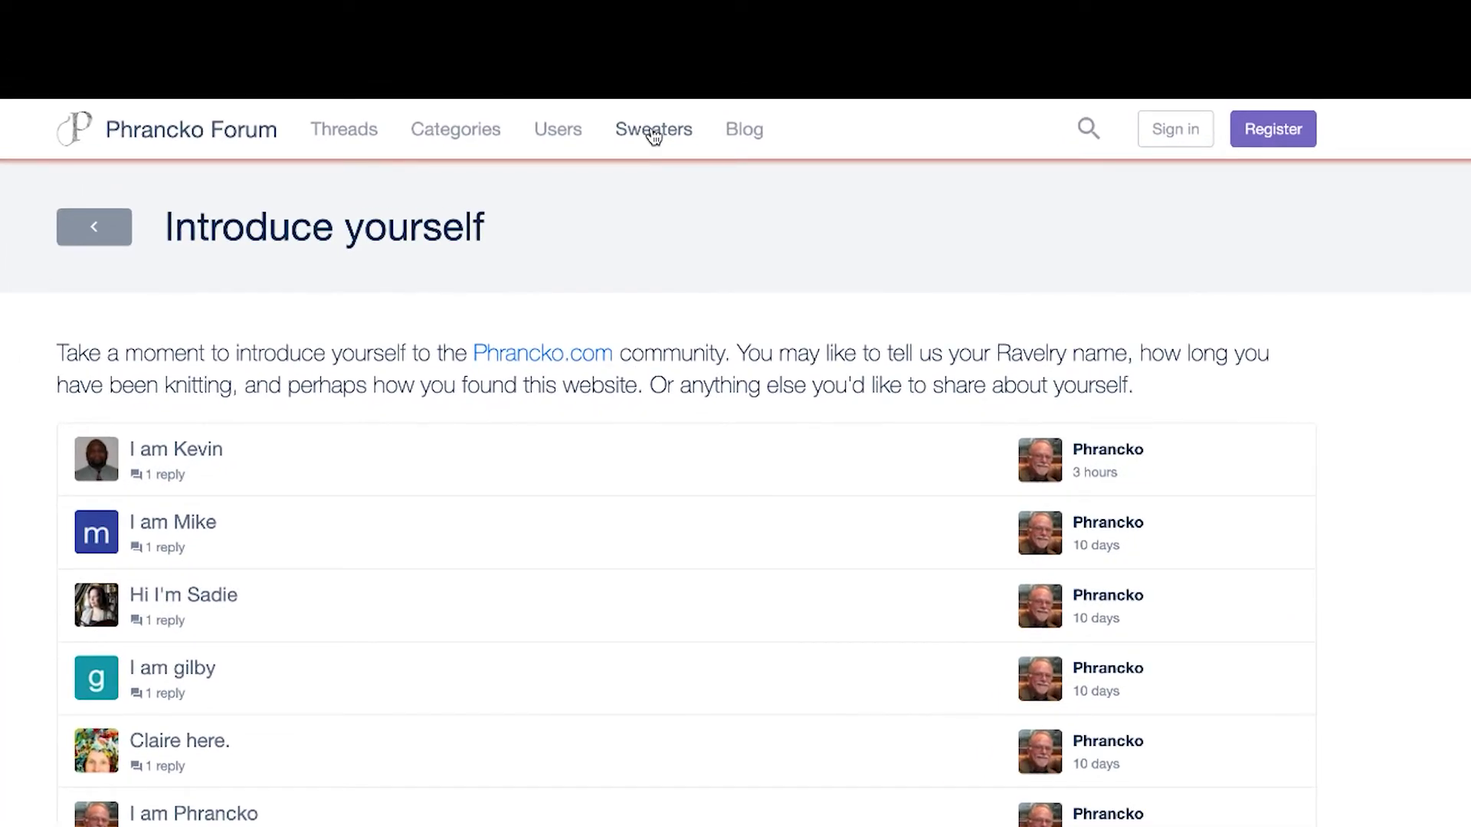
{"action": "left_click", "coordinate": [653, 130]}
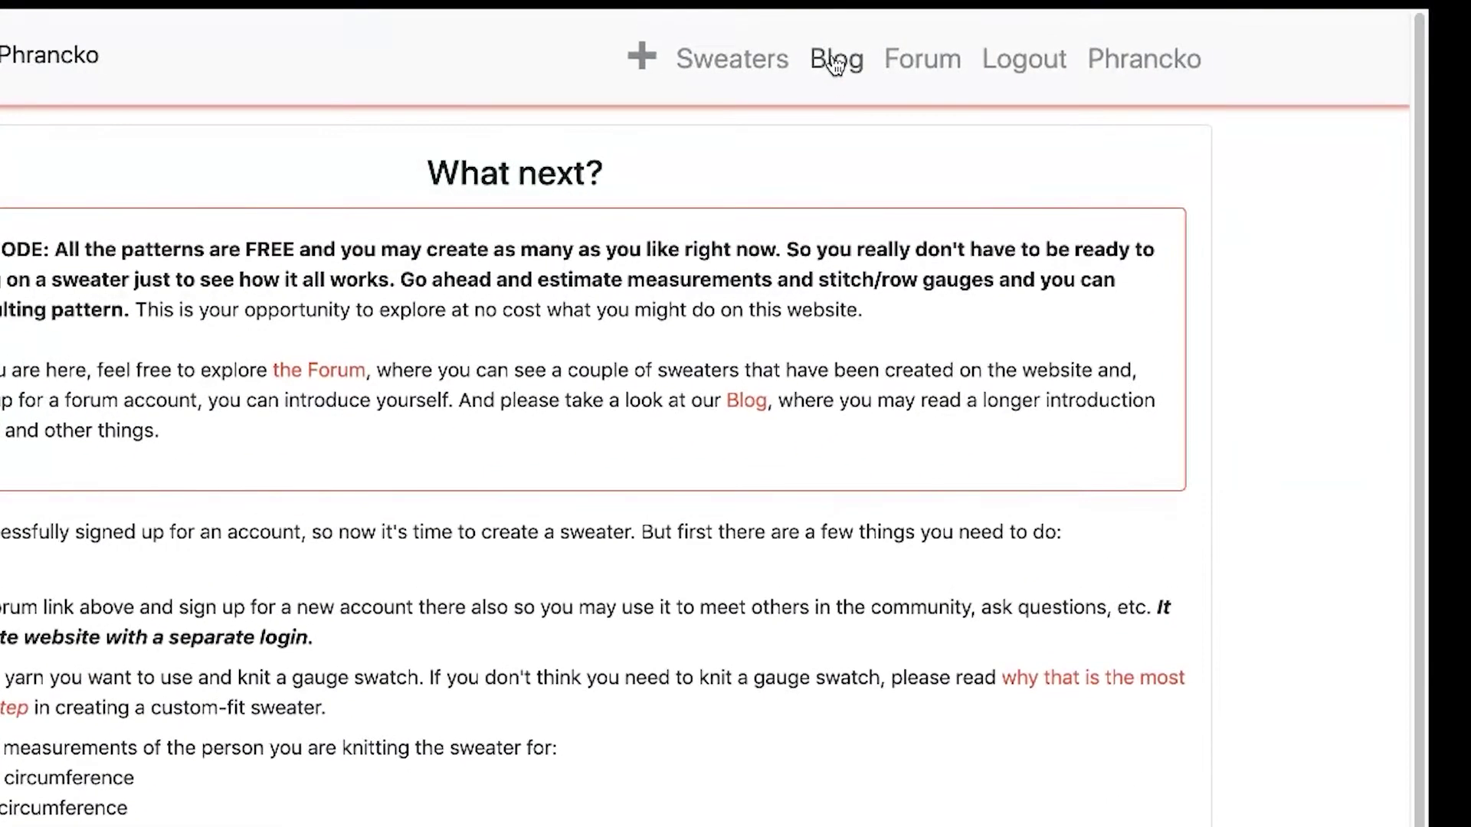
Read the July 2019 blog post 'The MOST important step for a good fit', then return home.
{"action": "left_click", "coordinate": [835, 62]}
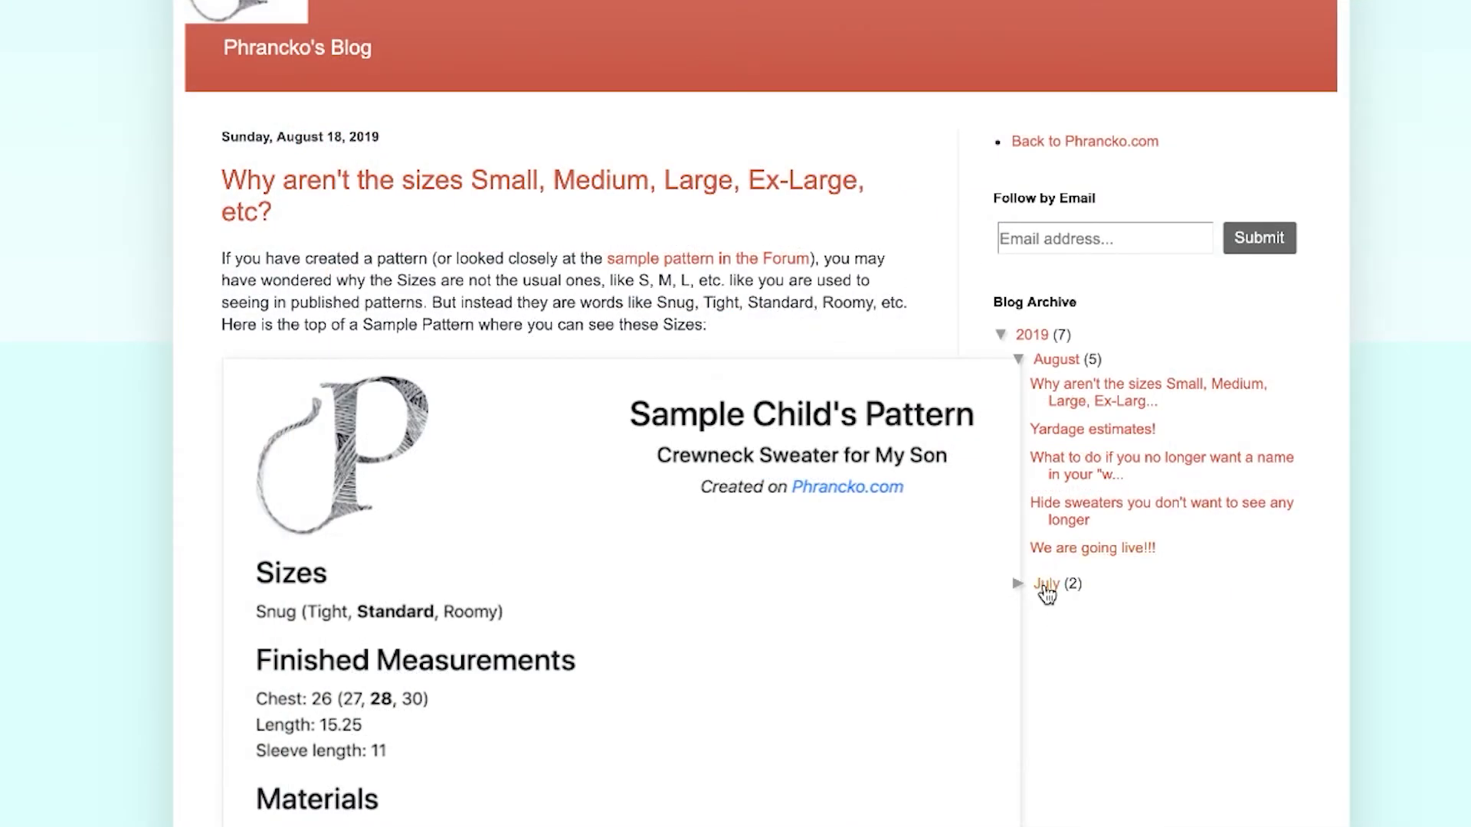
{"action": "left_click", "coordinate": [1045, 586]}
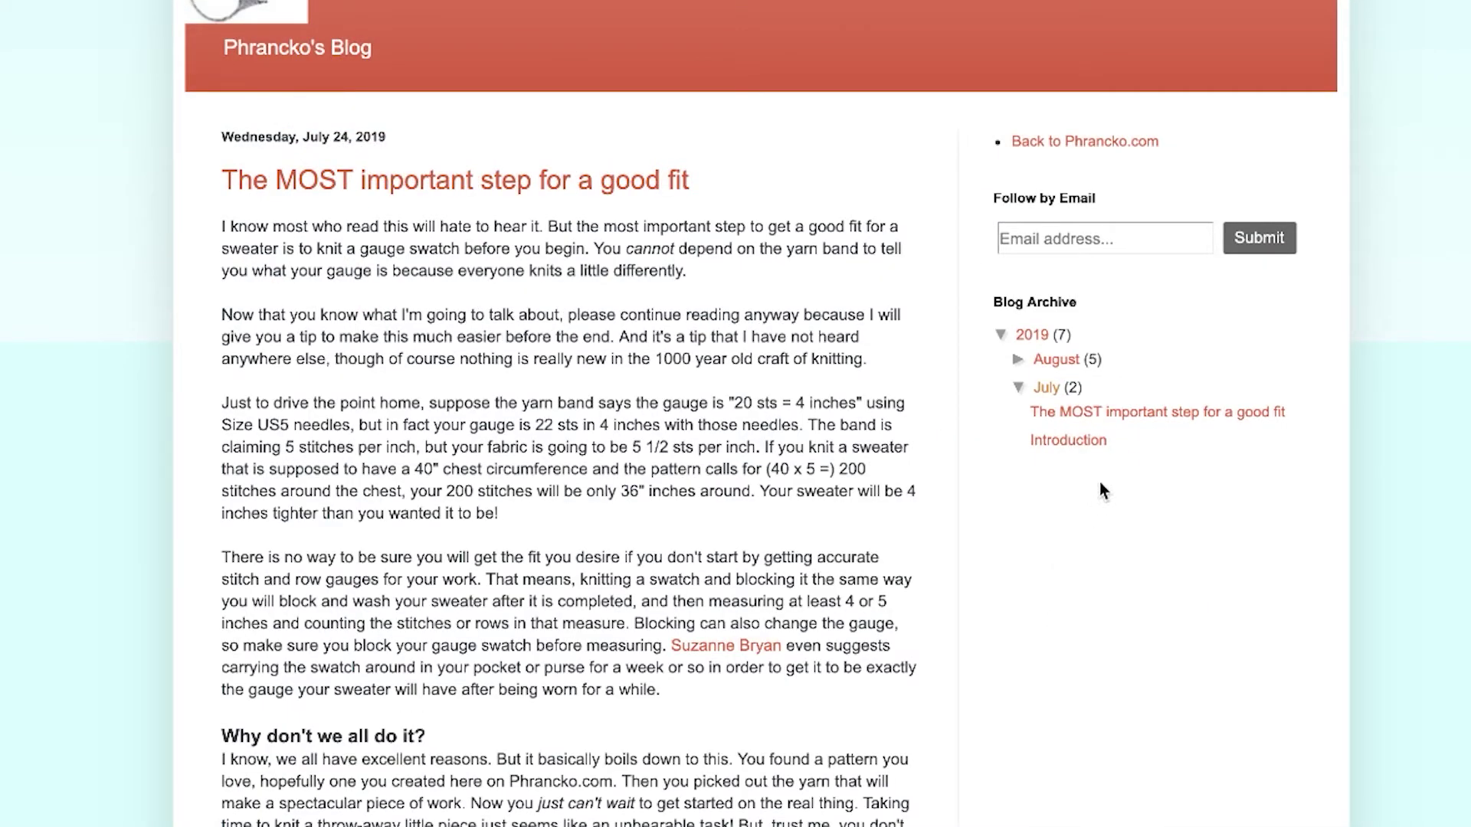
{"action": "left_click", "coordinate": [1158, 414]}
{"action": "scroll", "coordinate": [761, 414], "scroll_direction": "down", "scroll_amount": 12}
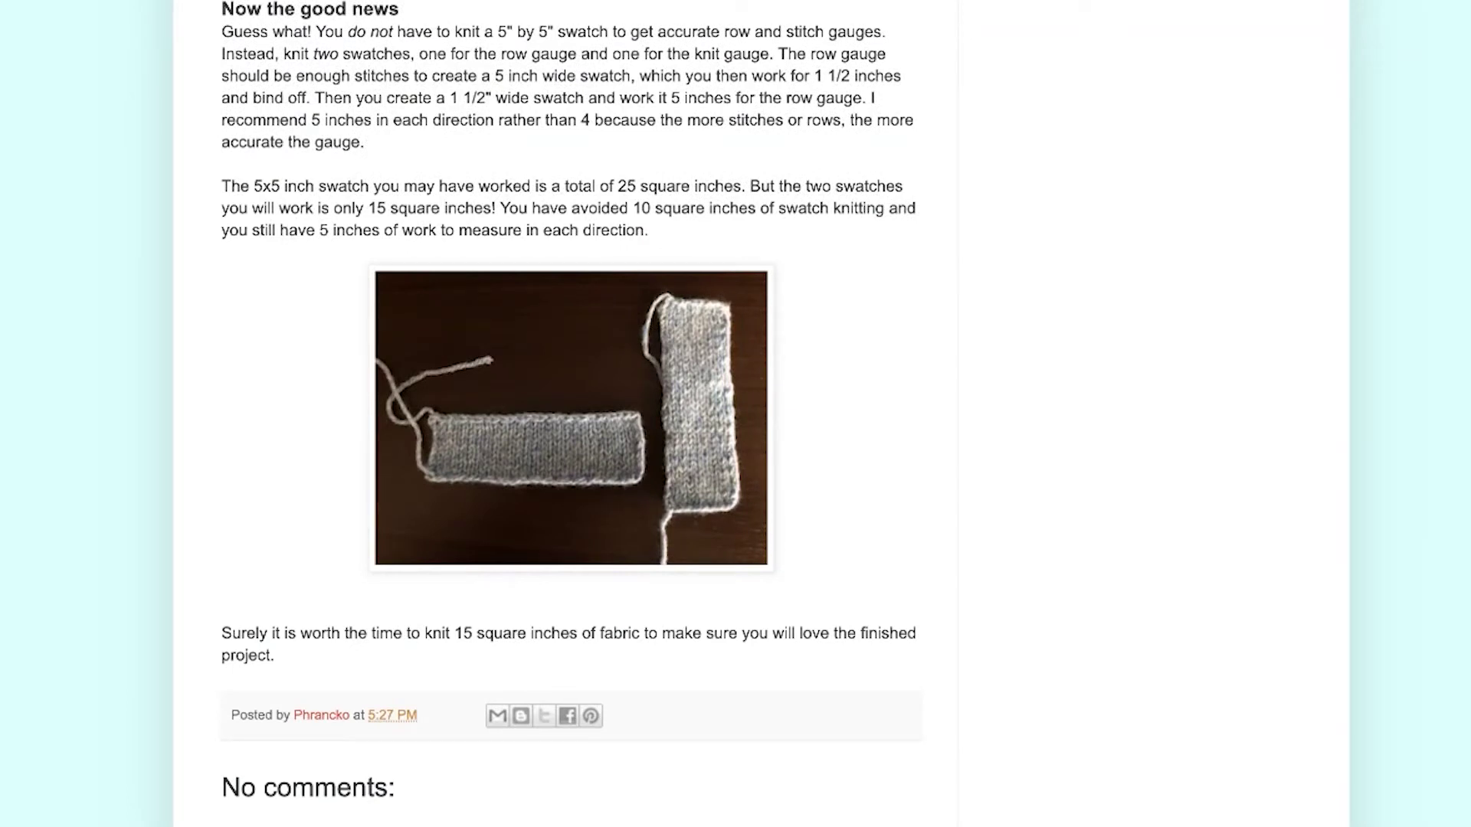
{"action": "scroll", "coordinate": [571, 414], "scroll_direction": "up", "scroll_amount": 15}
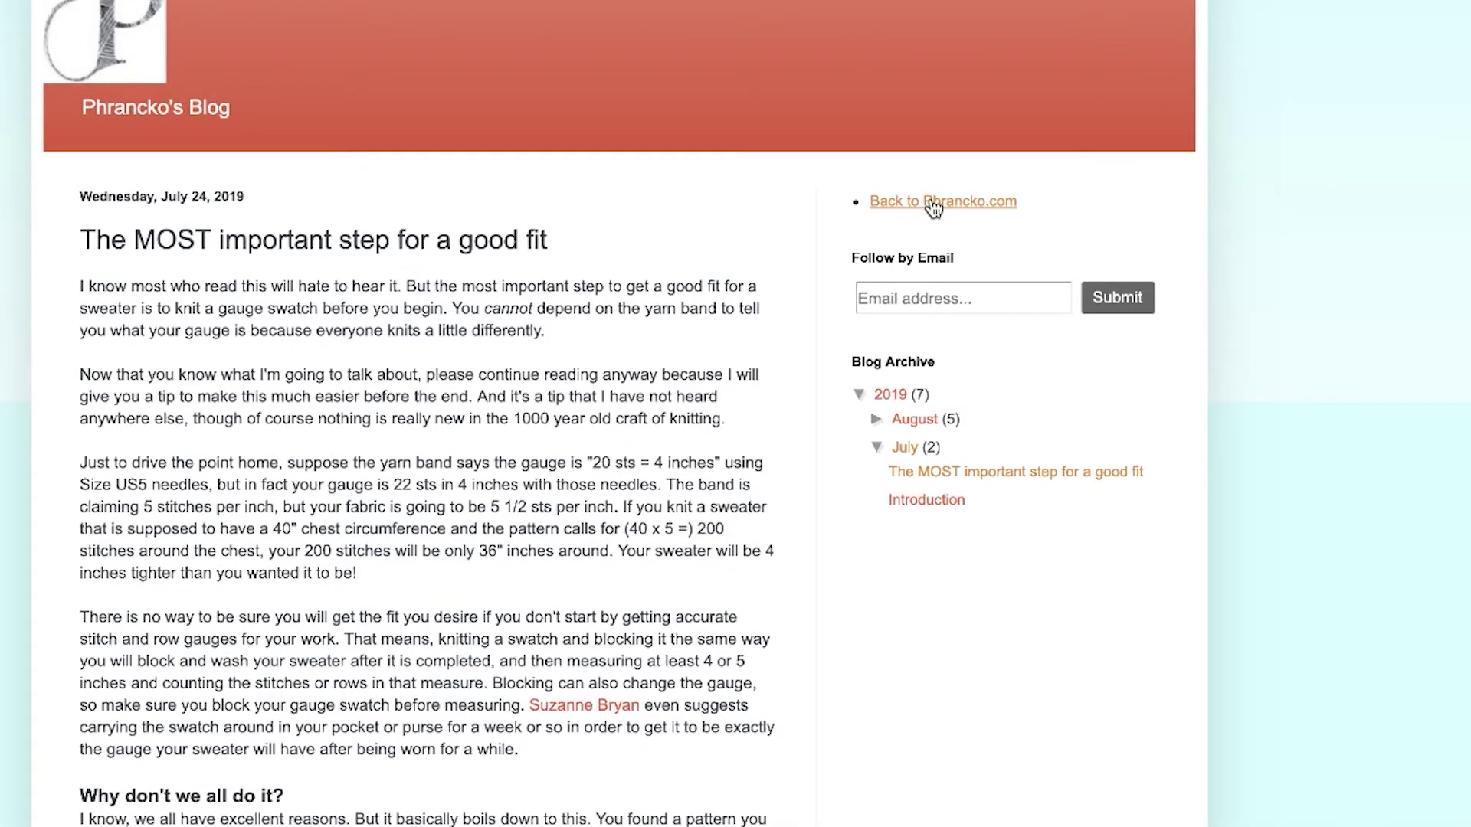
{"action": "left_click", "coordinate": [933, 205]}
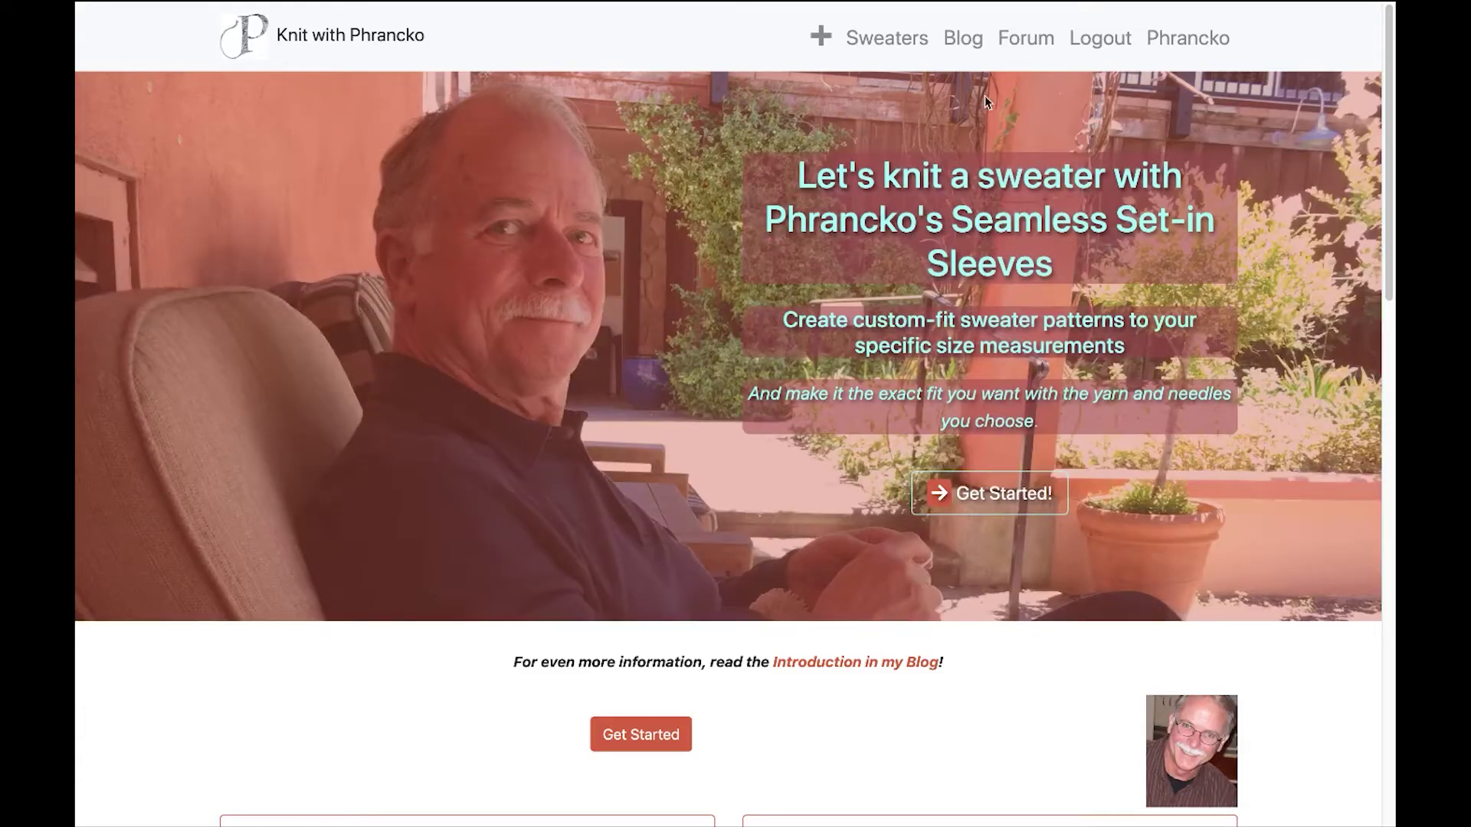
Bring up the What next? page from the + link in the top navigation bar.
{"action": "left_click", "coordinate": [833, 39]}
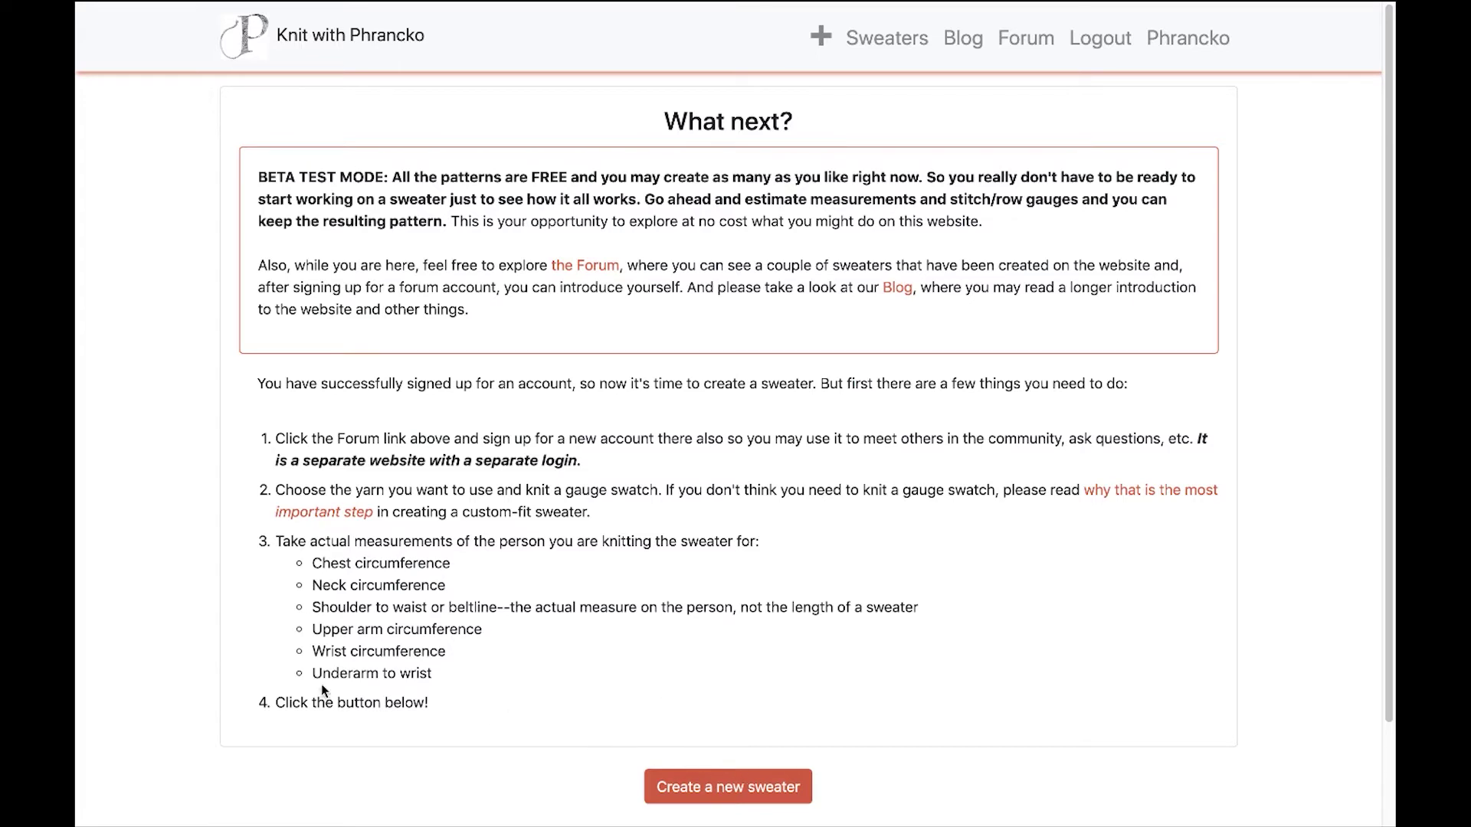
Save Cascade Yarns Anchor Bay as the yarn, confirming the autofilled 100 grams, 262 yards.
{"action": "left_click", "coordinate": [740, 793]}
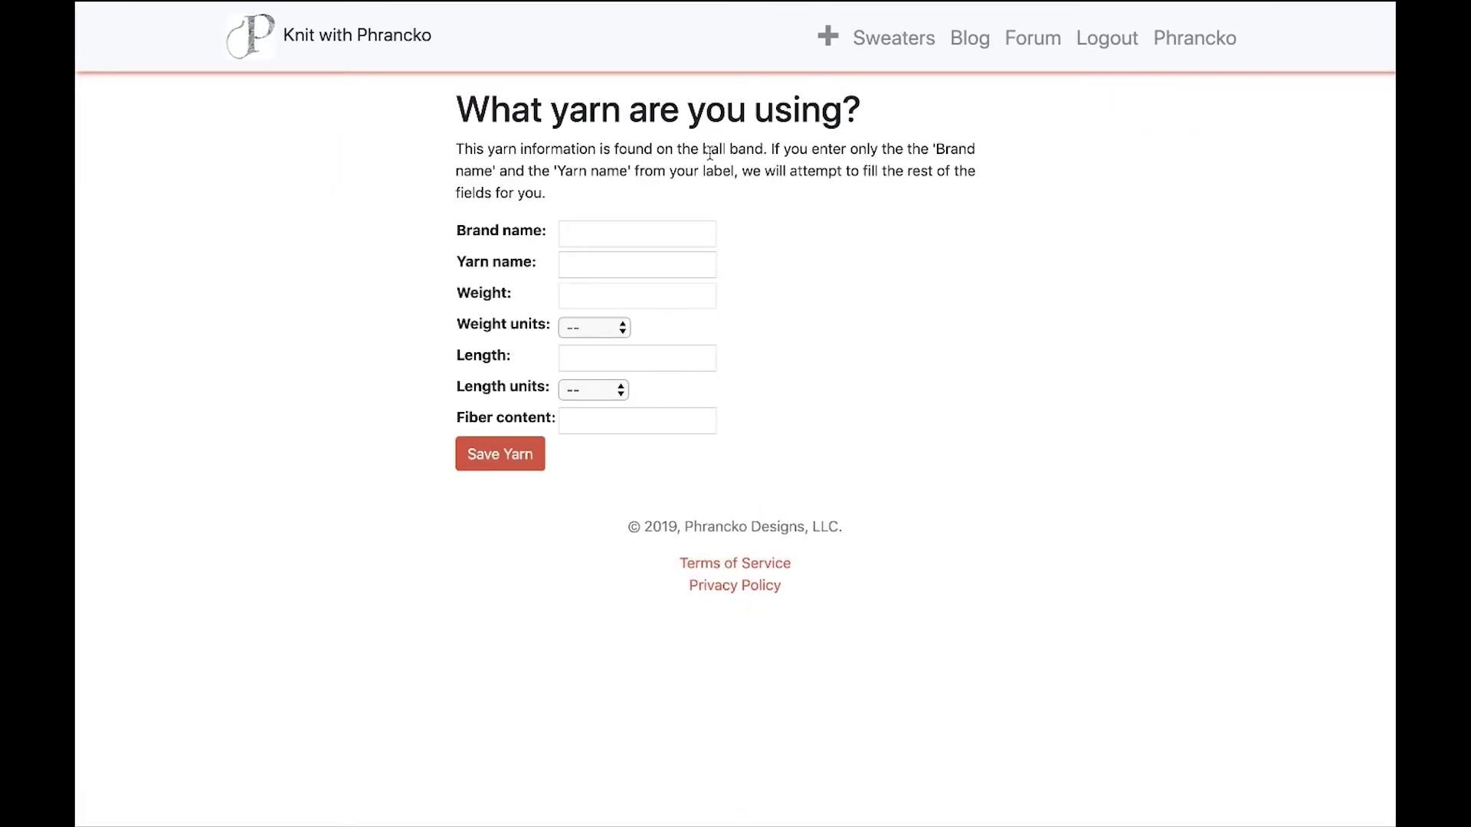
{"action": "mouse_move", "coordinate": [603, 239]}
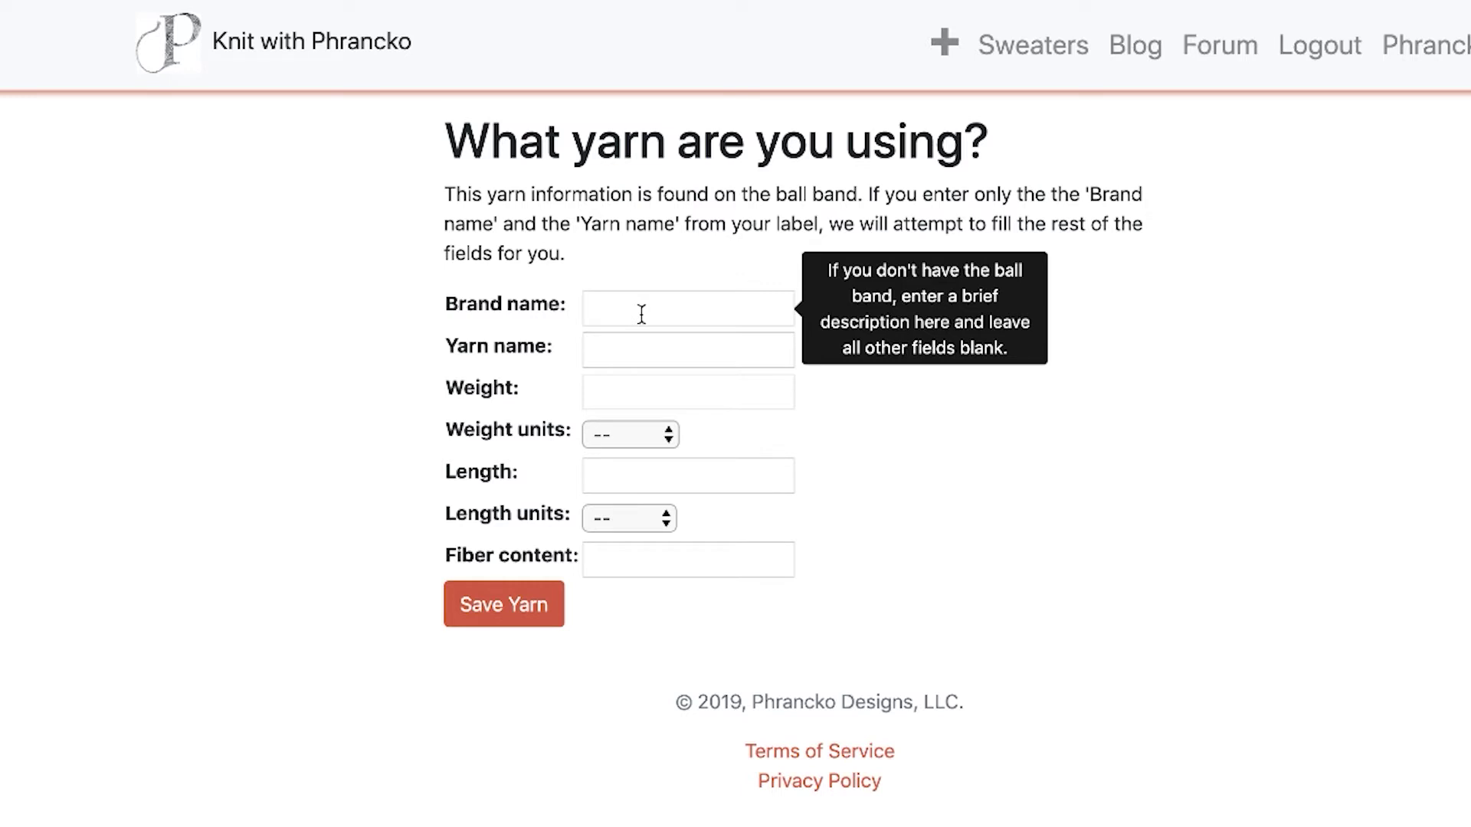
{"action": "left_click", "coordinate": [641, 314]}
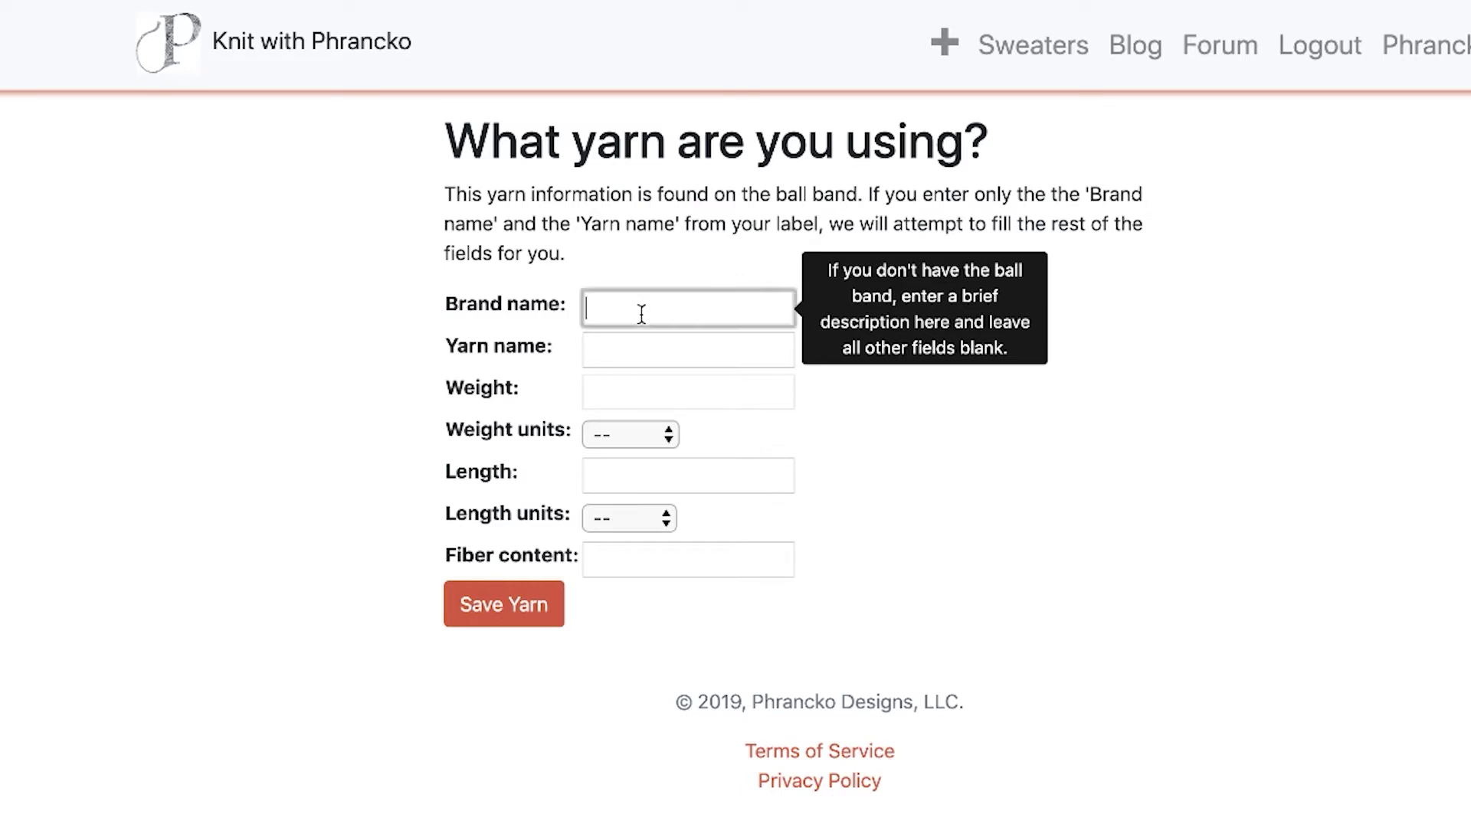
{"action": "type", "text": "Cascade Yarns"}
{"action": "left_click", "coordinate": [688, 350]}
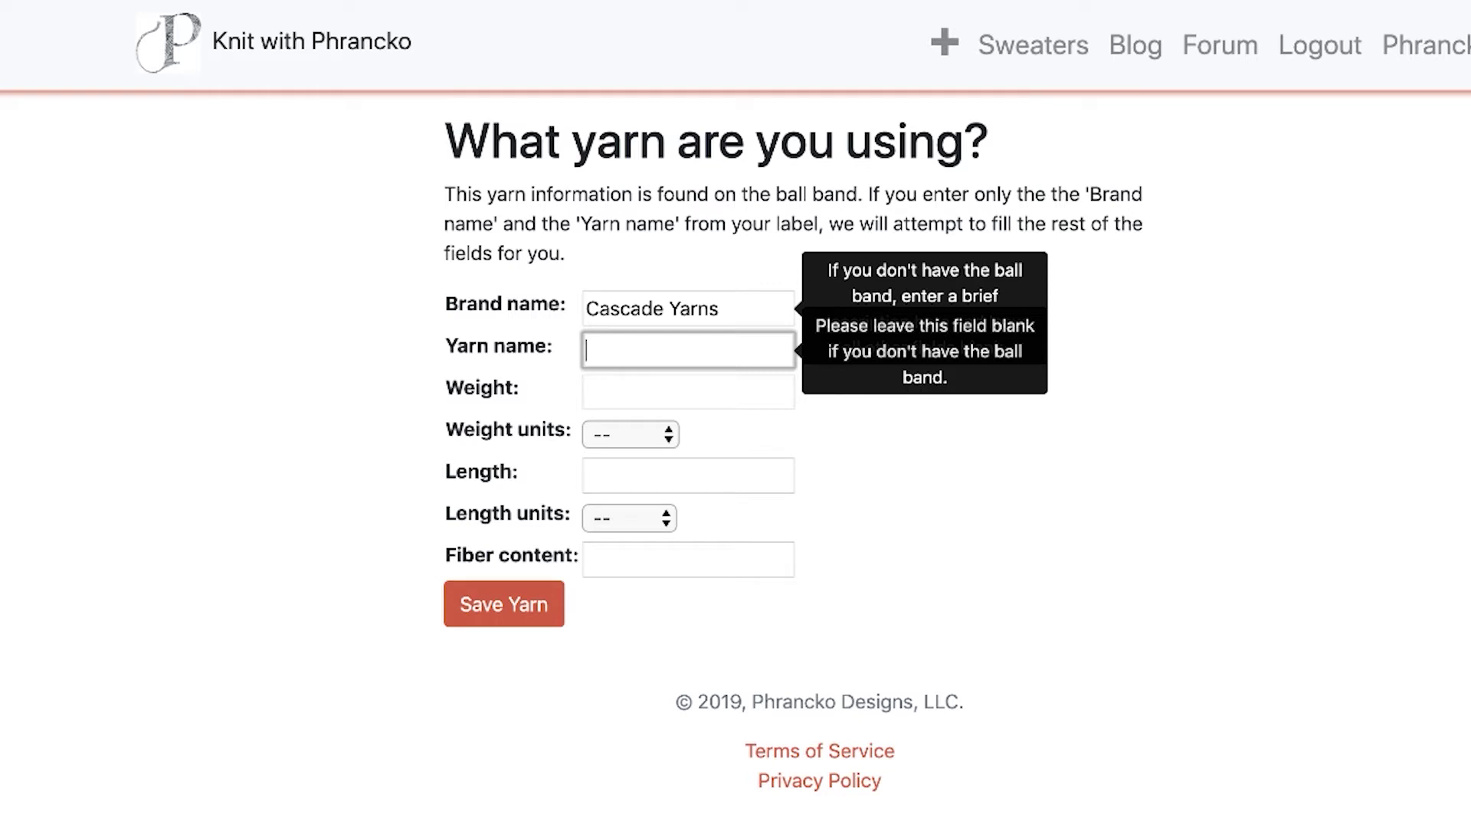
{"action": "type", "text": "Anchor Bay"}
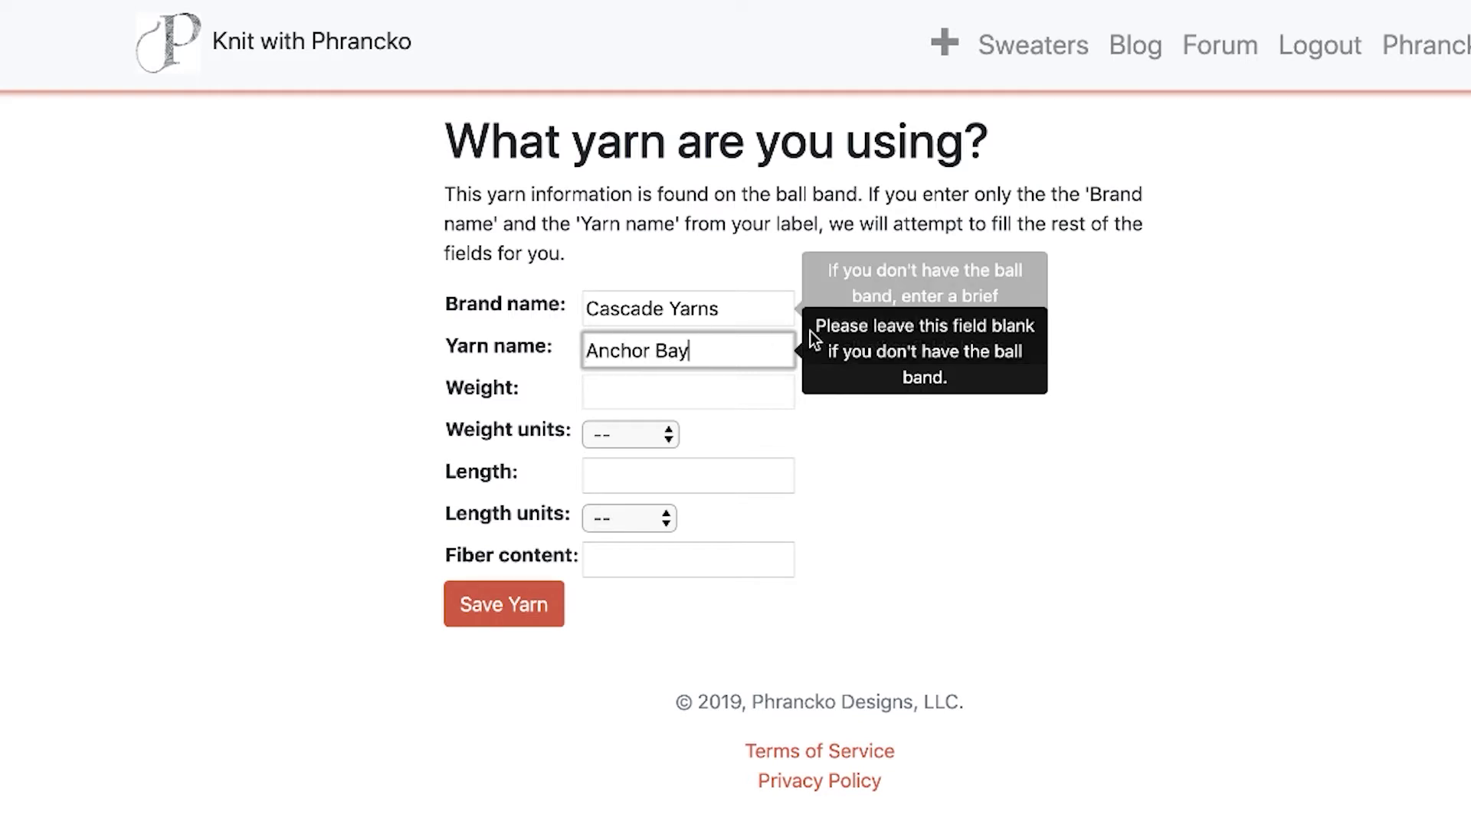
{"action": "left_click", "coordinate": [1100, 637]}
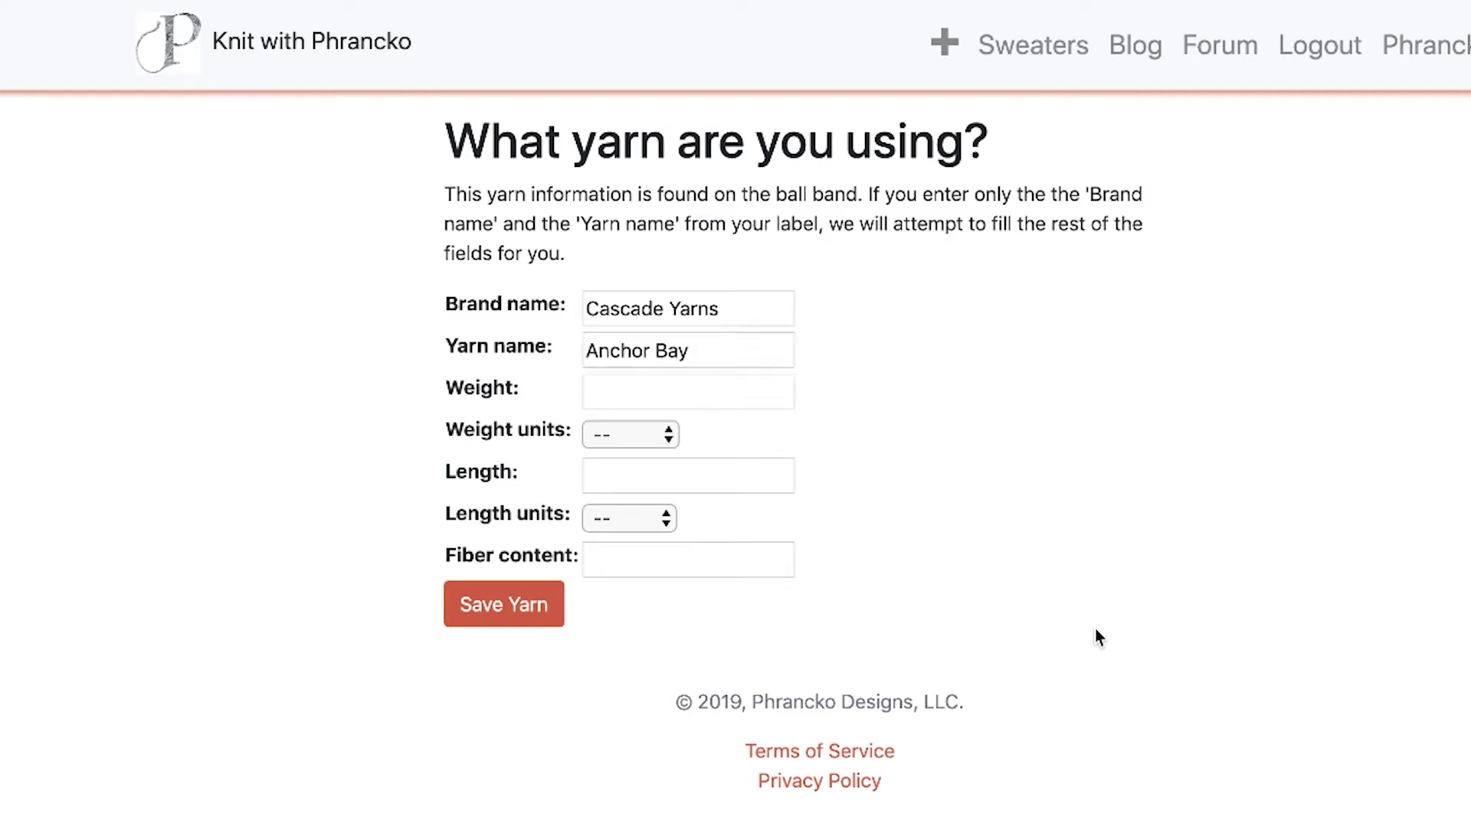
{"action": "left_click", "coordinate": [502, 609]}
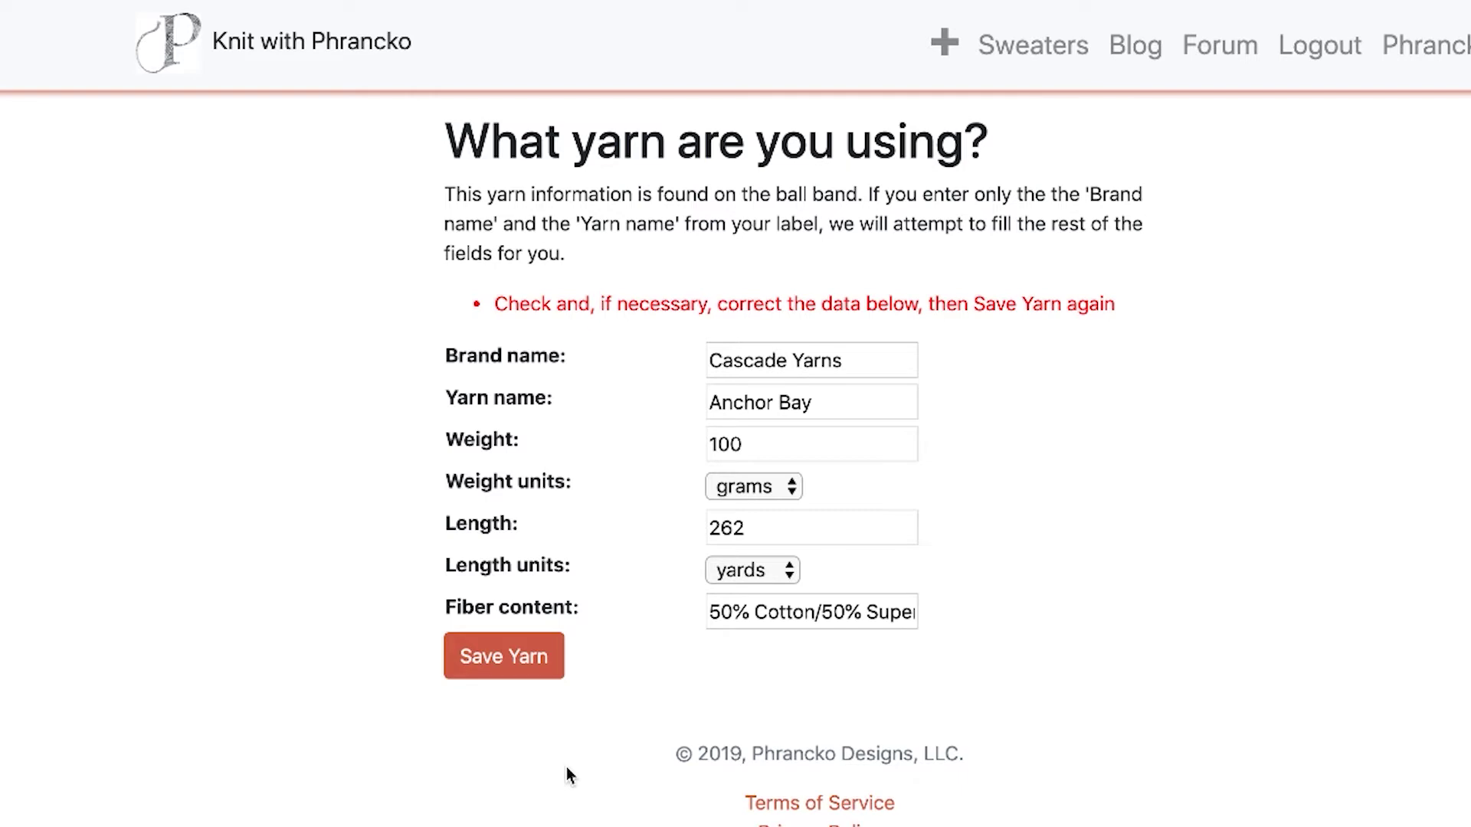
{"action": "mouse_move", "coordinate": [710, 363]}
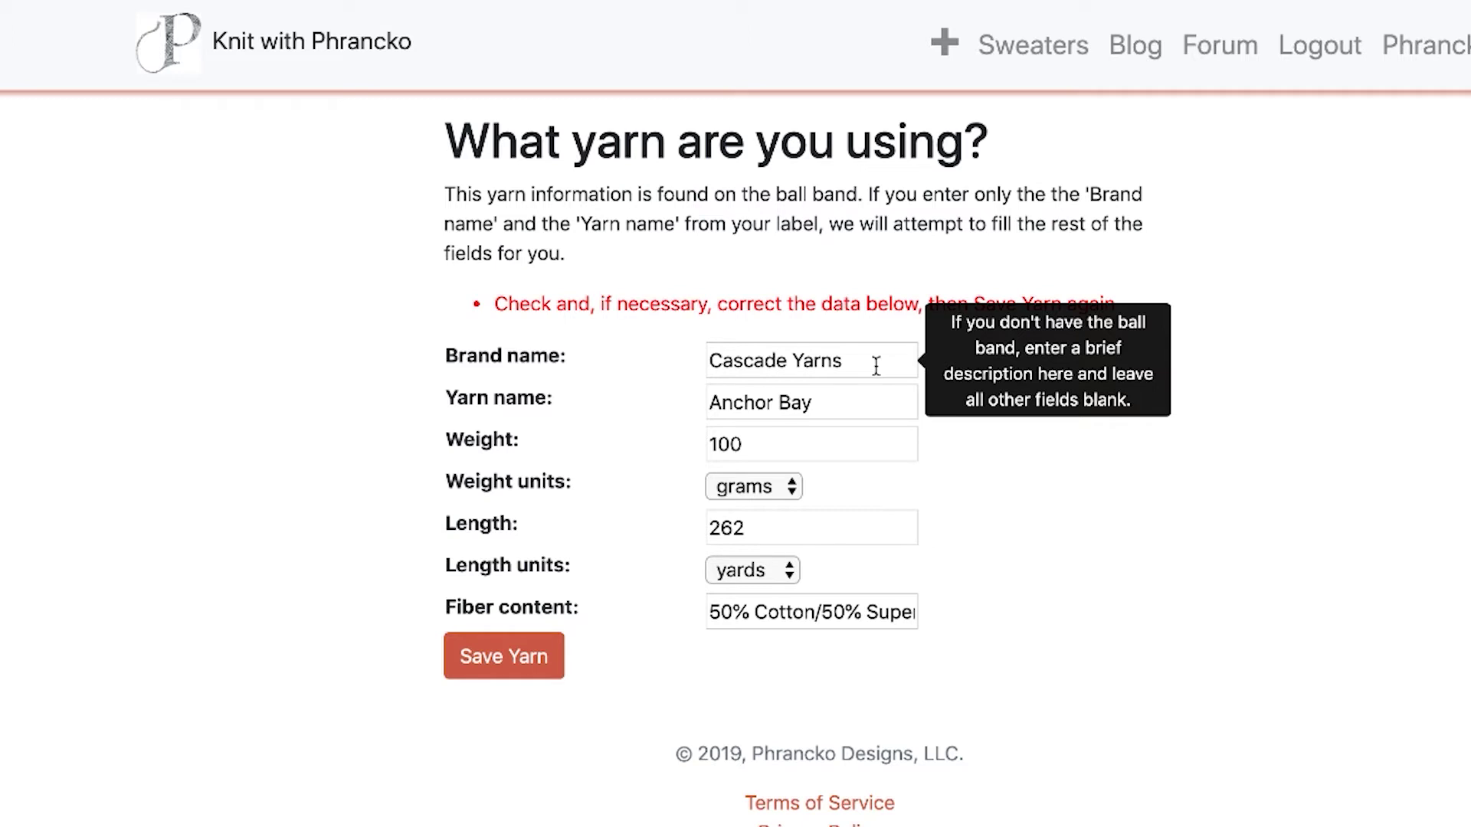
{"action": "left_click", "coordinate": [502, 660]}
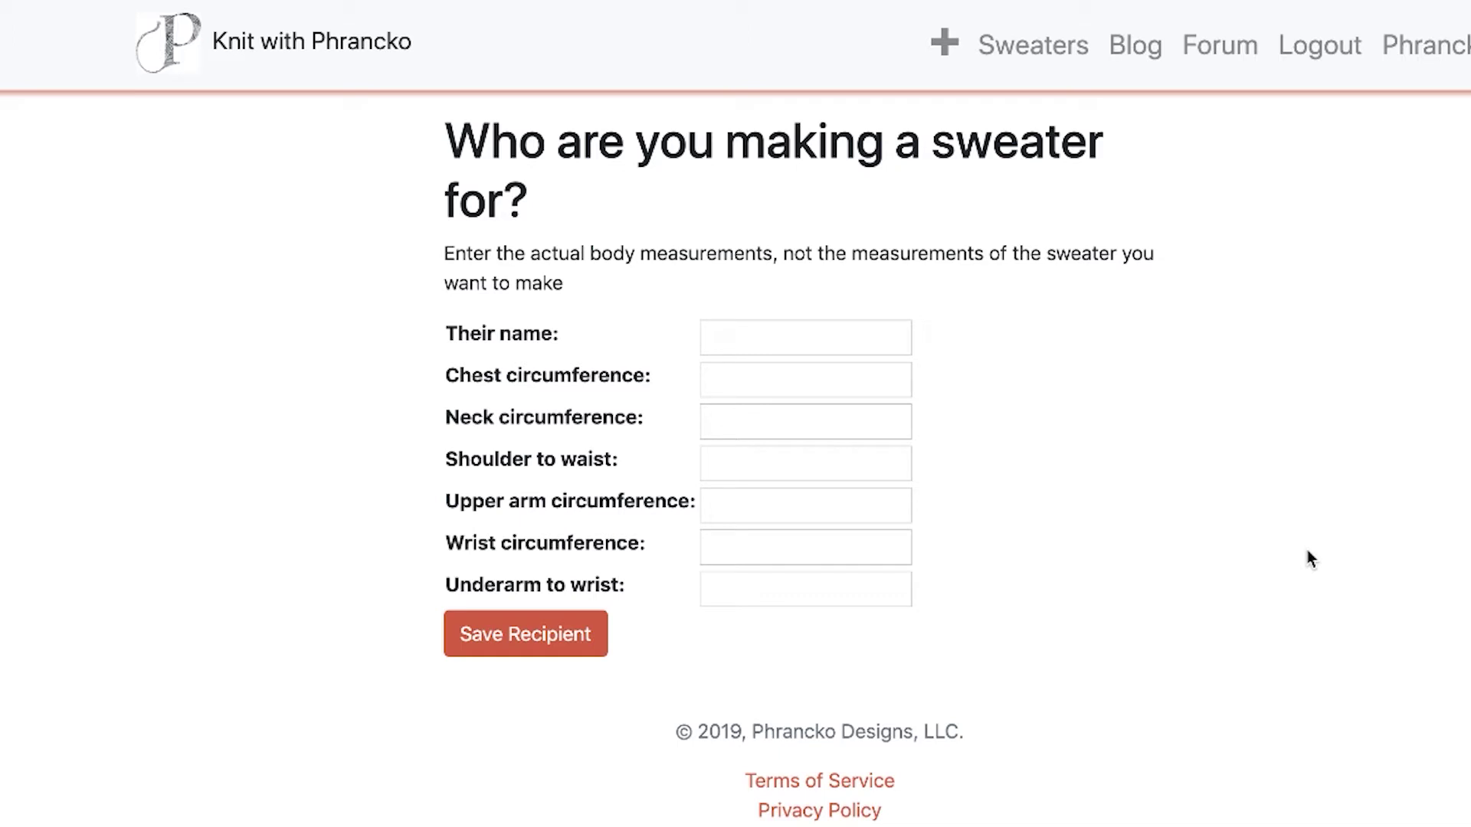
Enter the recipient's name, chest 44 and neck 16.
{"action": "mouse_move", "coordinate": [805, 339]}
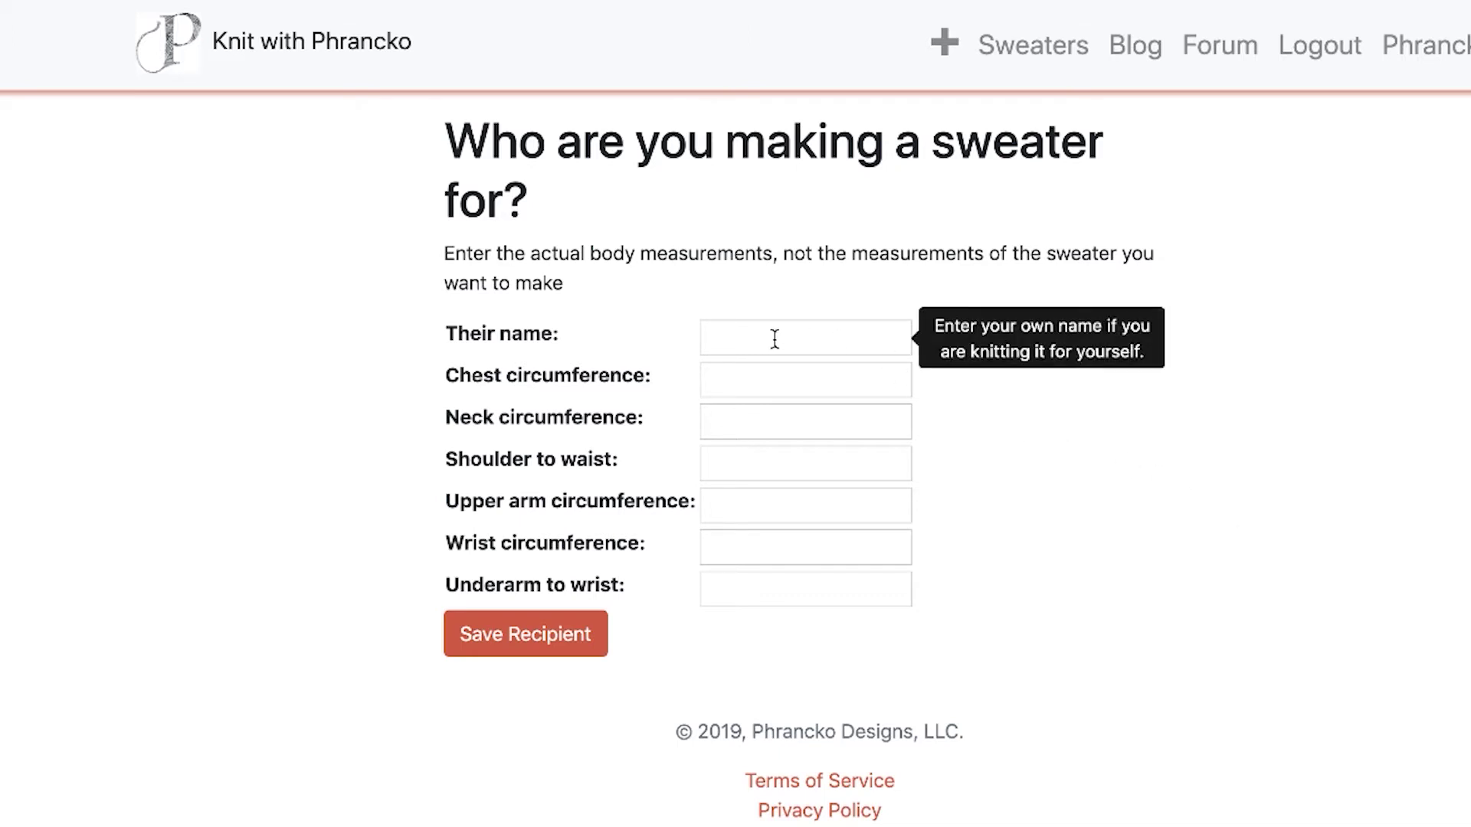
{"action": "left_click", "coordinate": [777, 340]}
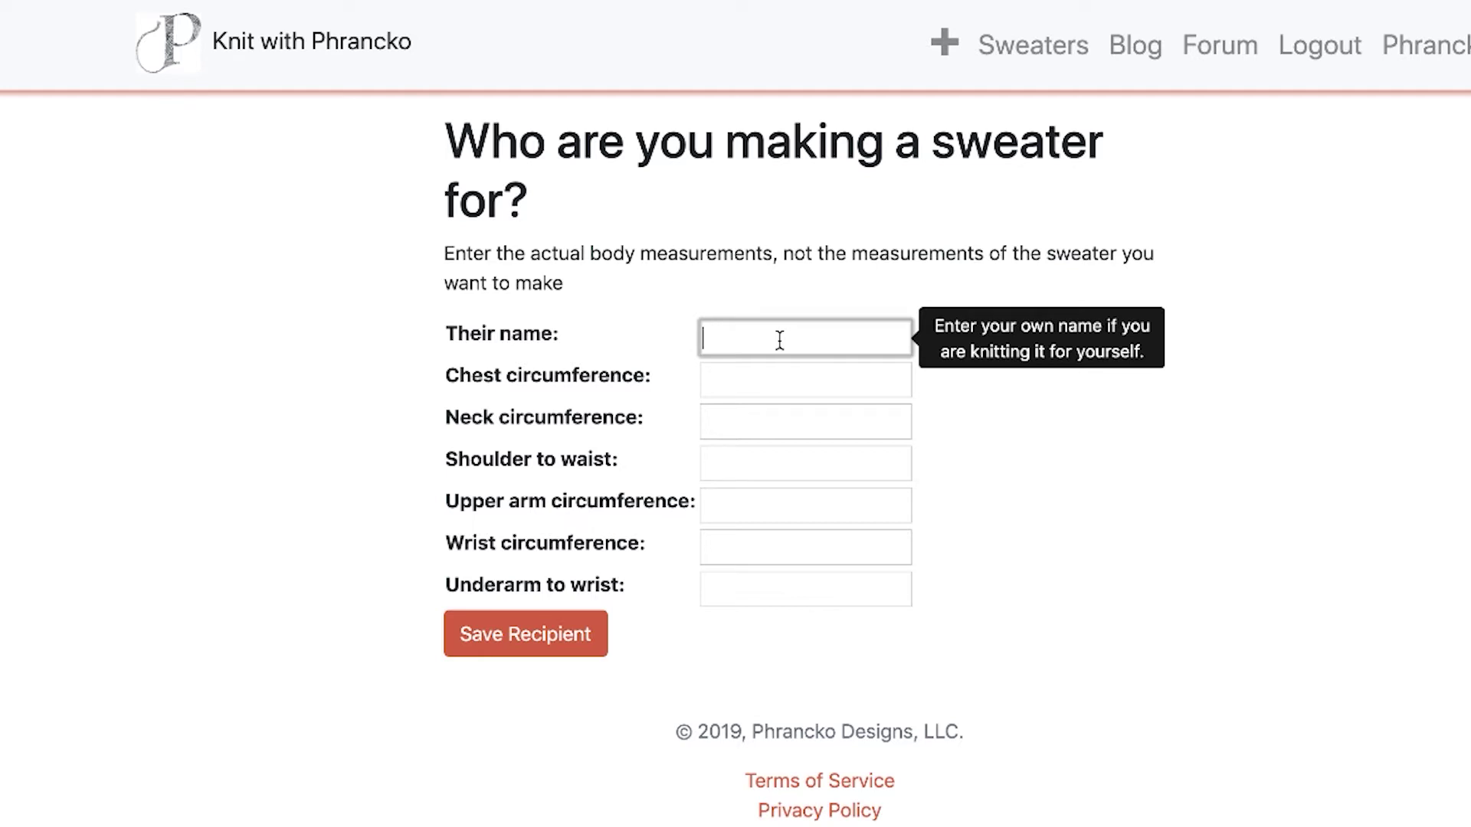
{"action": "type", "text": "Frank"}
{"action": "key", "text": "Tab"}
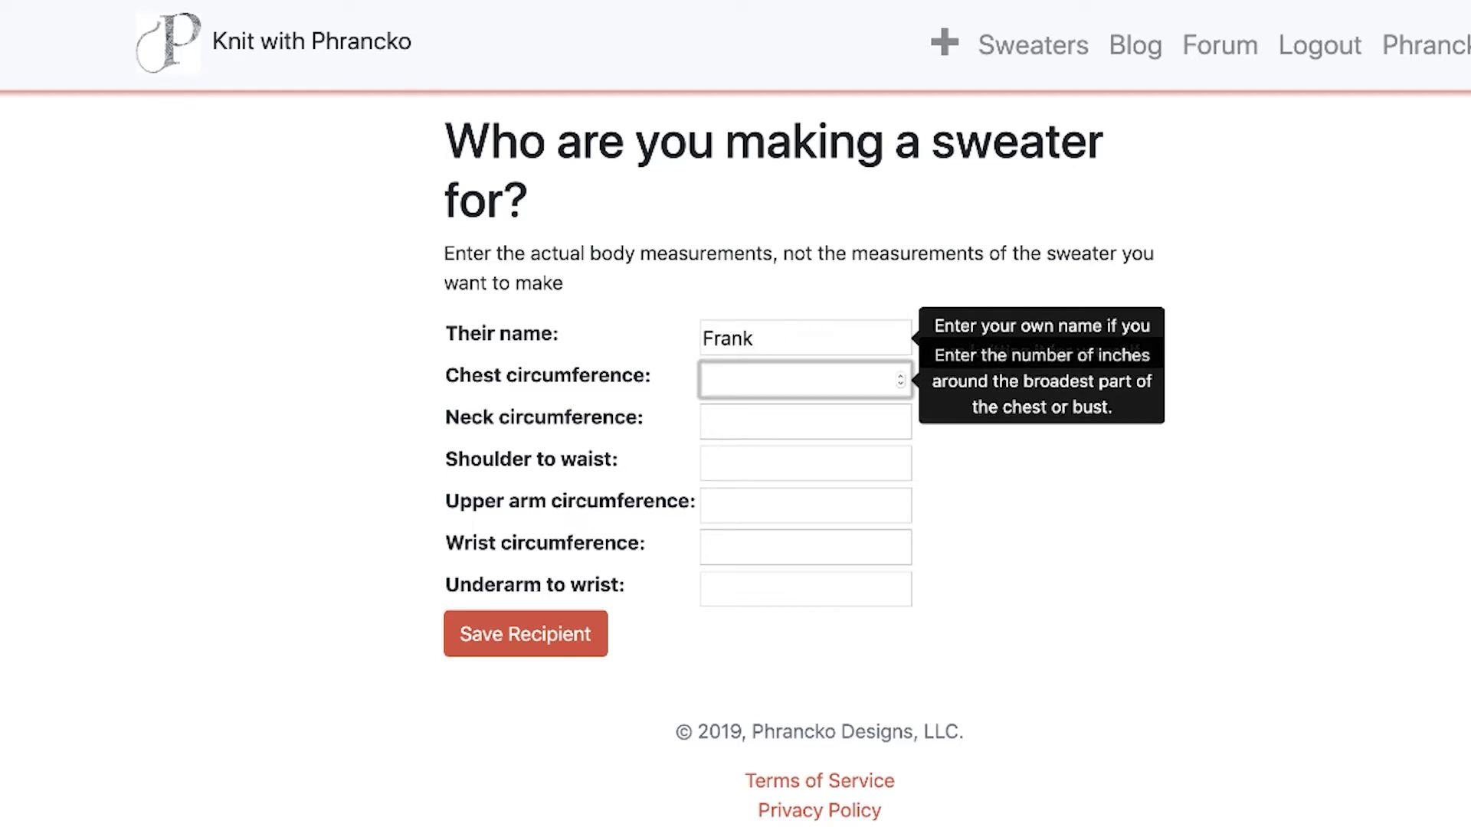
{"action": "type", "text": "44"}
{"action": "key", "text": "Tab"}
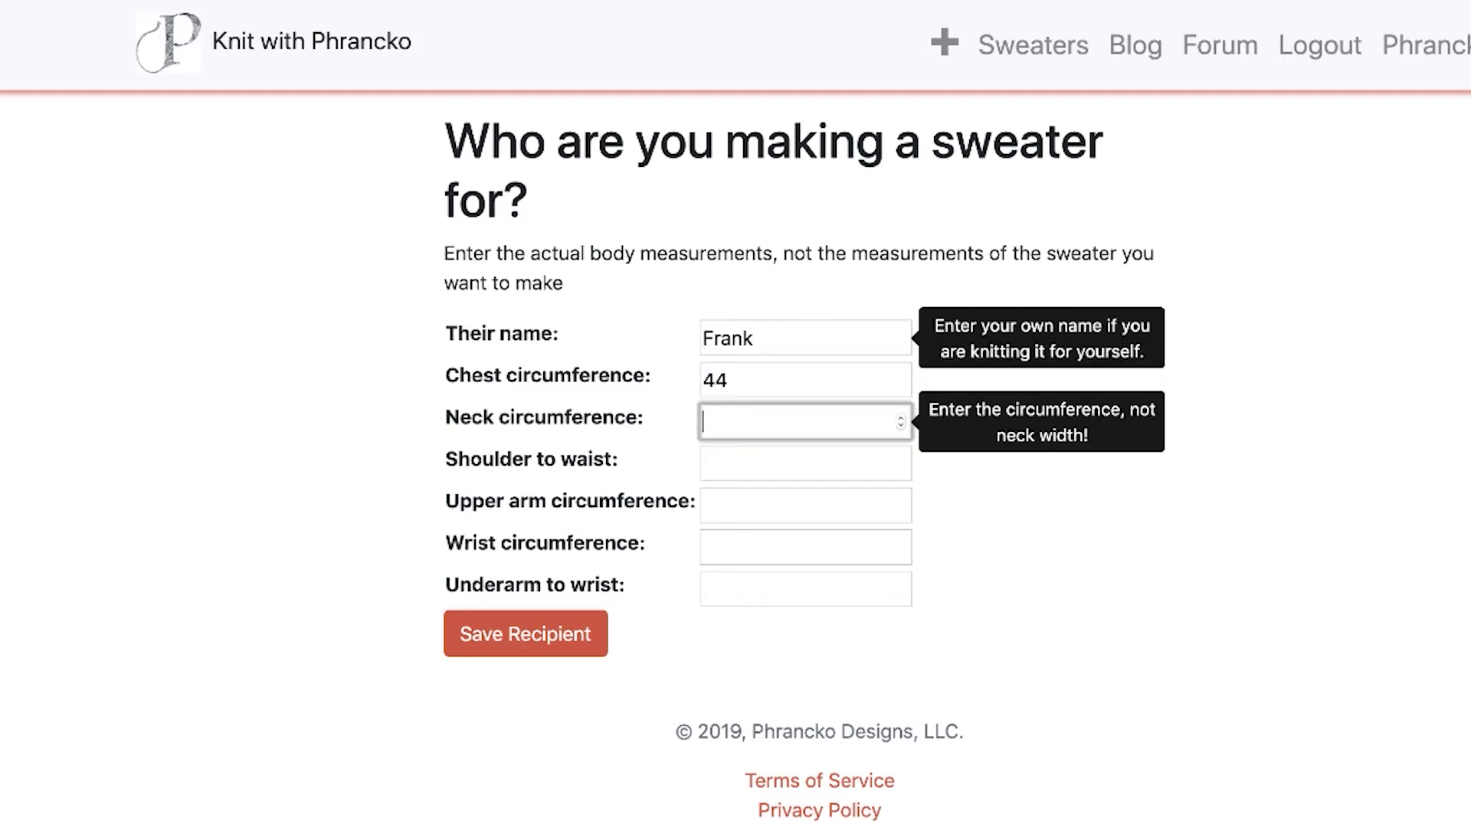
{"action": "type", "text": "15"}
{"action": "key", "text": "BackSpace"}
{"action": "type", "text": "6"}
Enter shoulder to waist 25, upper arm 15, wrist 18 and underarm to wrist 19.5.
{"action": "mouse_move", "coordinate": [741, 467]}
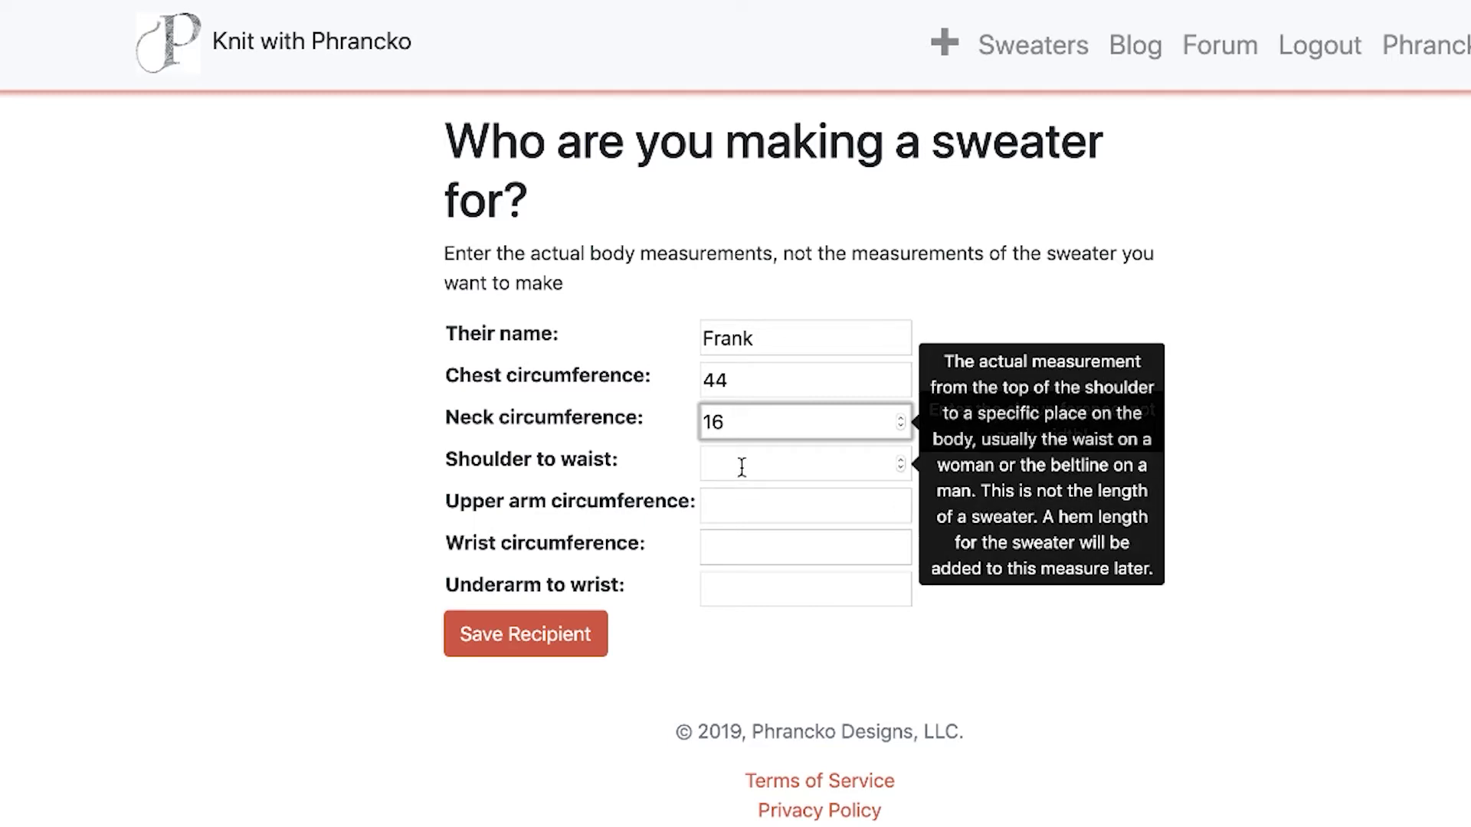
{"action": "left_click", "coordinate": [742, 467]}
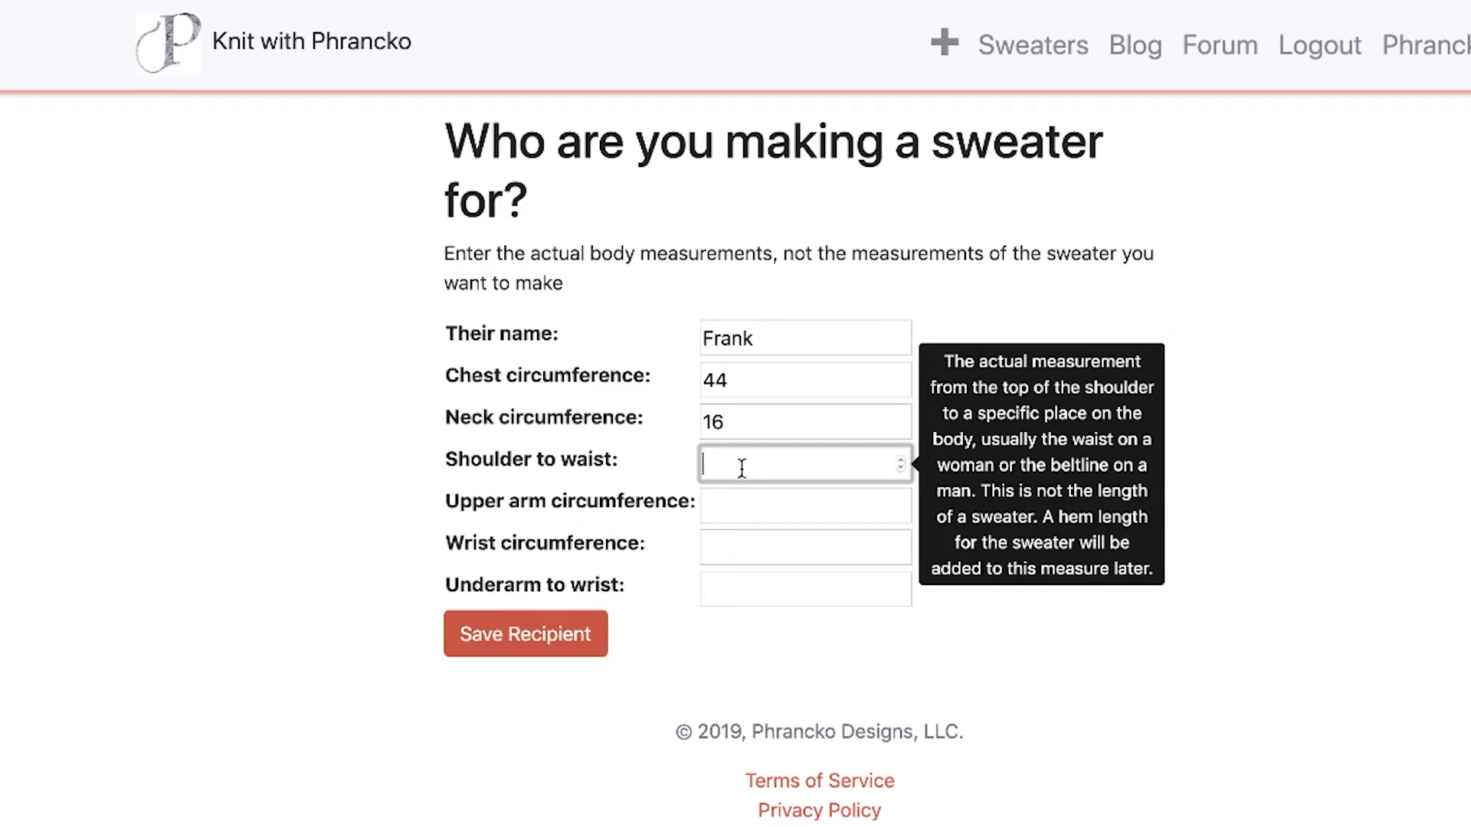
{"action": "type", "text": "25"}
{"action": "mouse_move", "coordinate": [741, 526]}
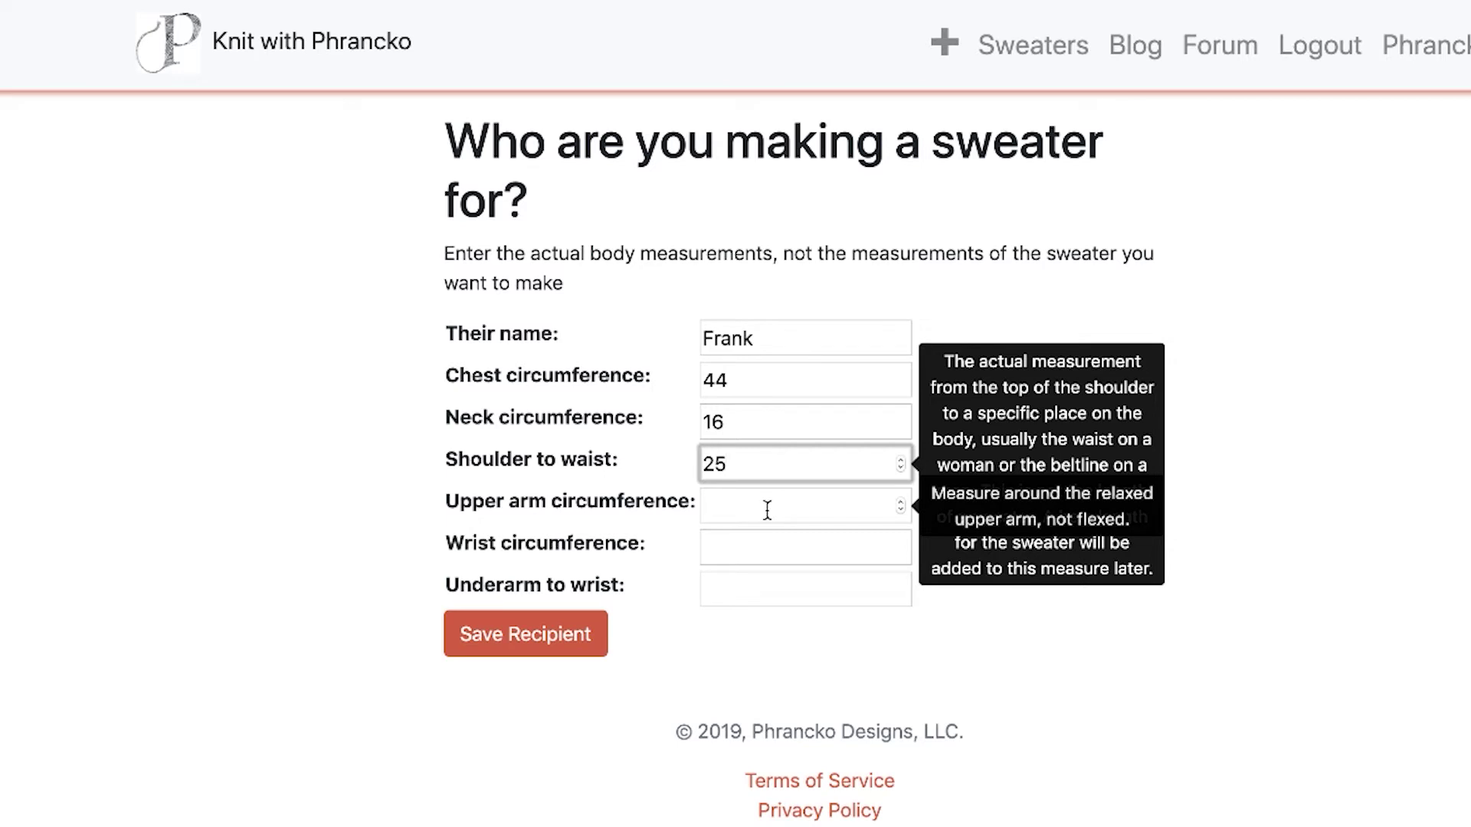
{"action": "left_click", "coordinate": [767, 509]}
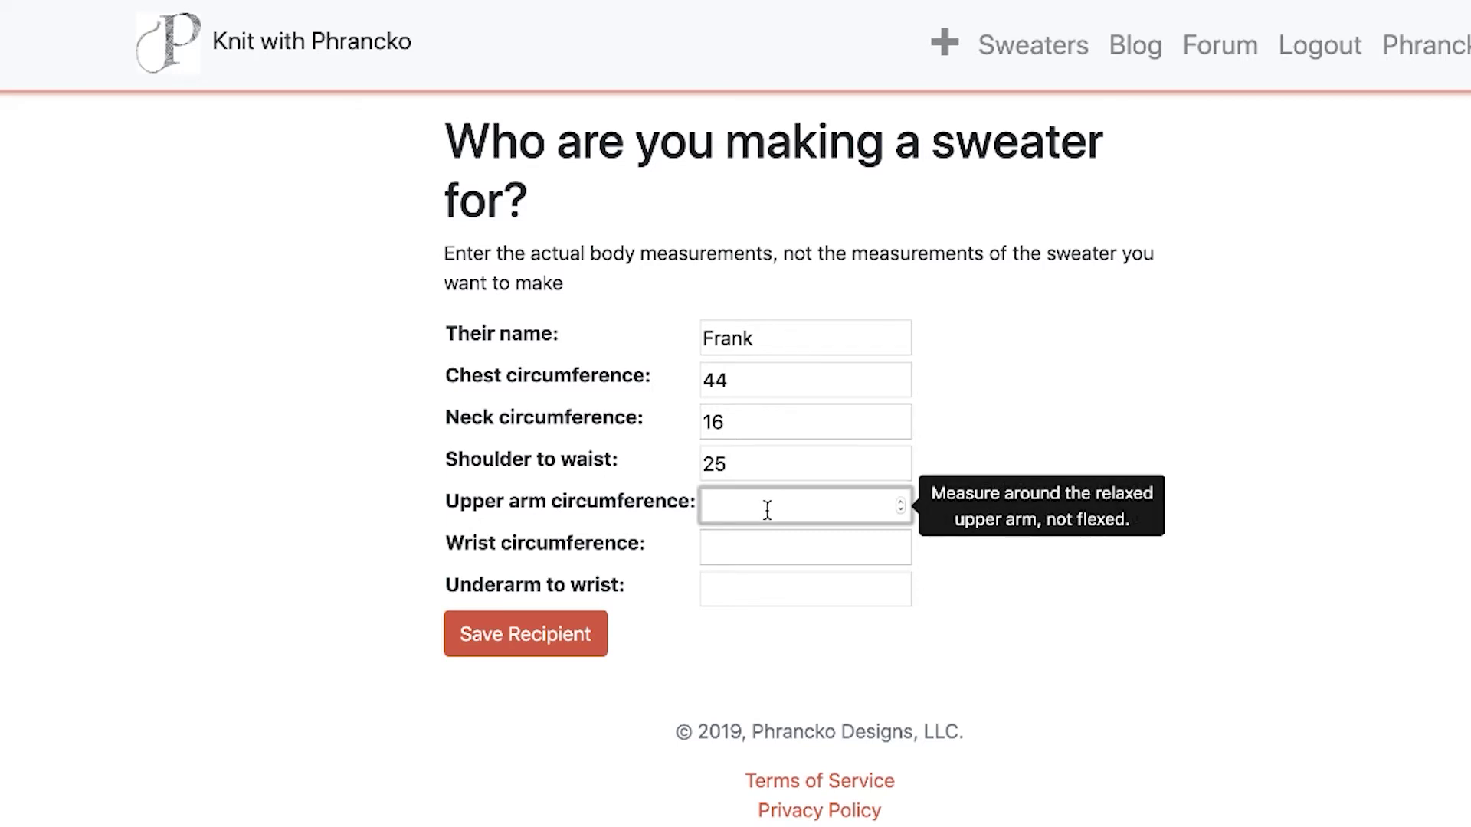
{"action": "type", "text": "15"}
{"action": "left_click", "coordinate": [767, 553]}
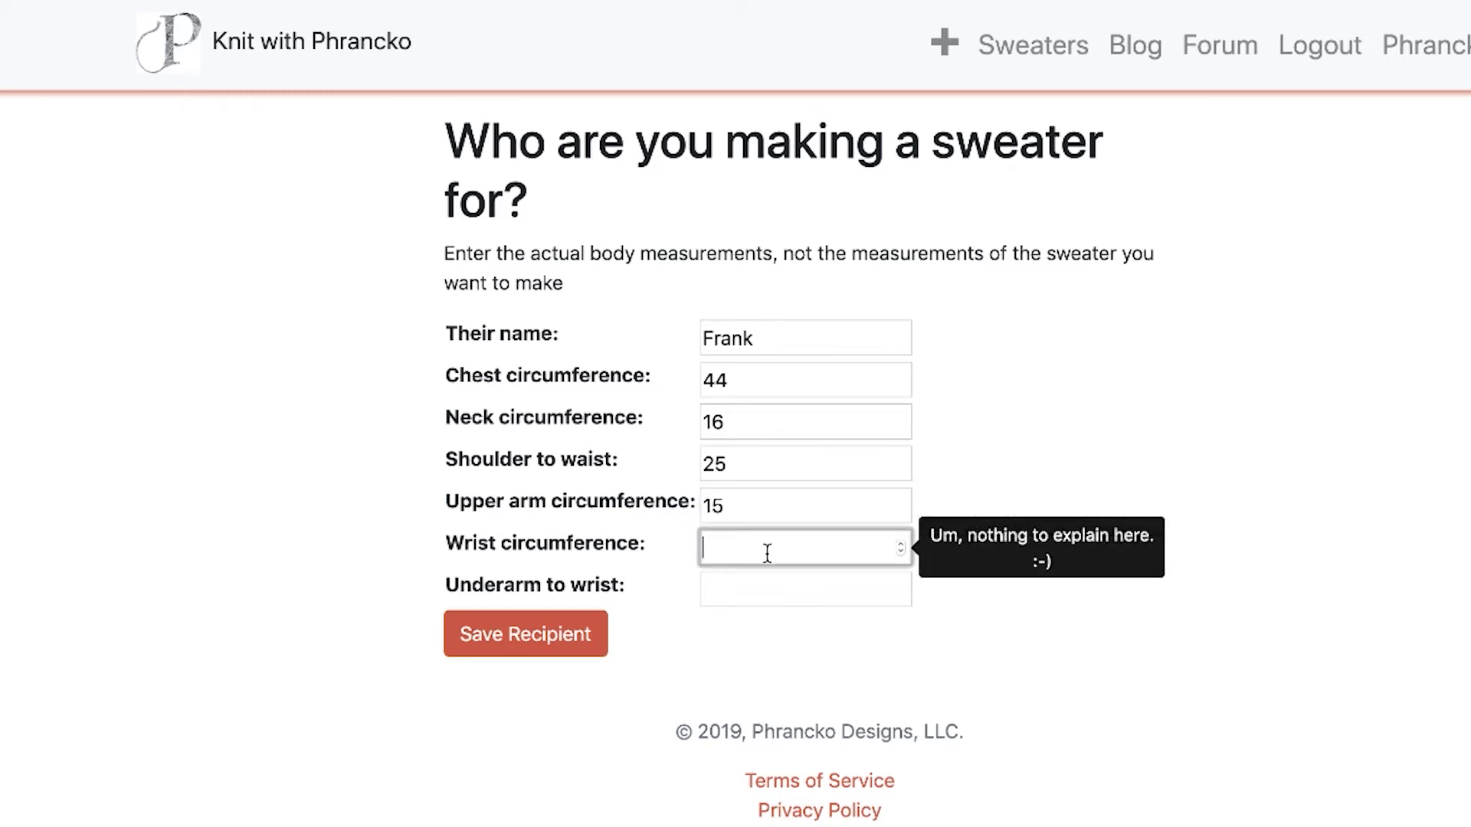
{"action": "type", "text": "18"}
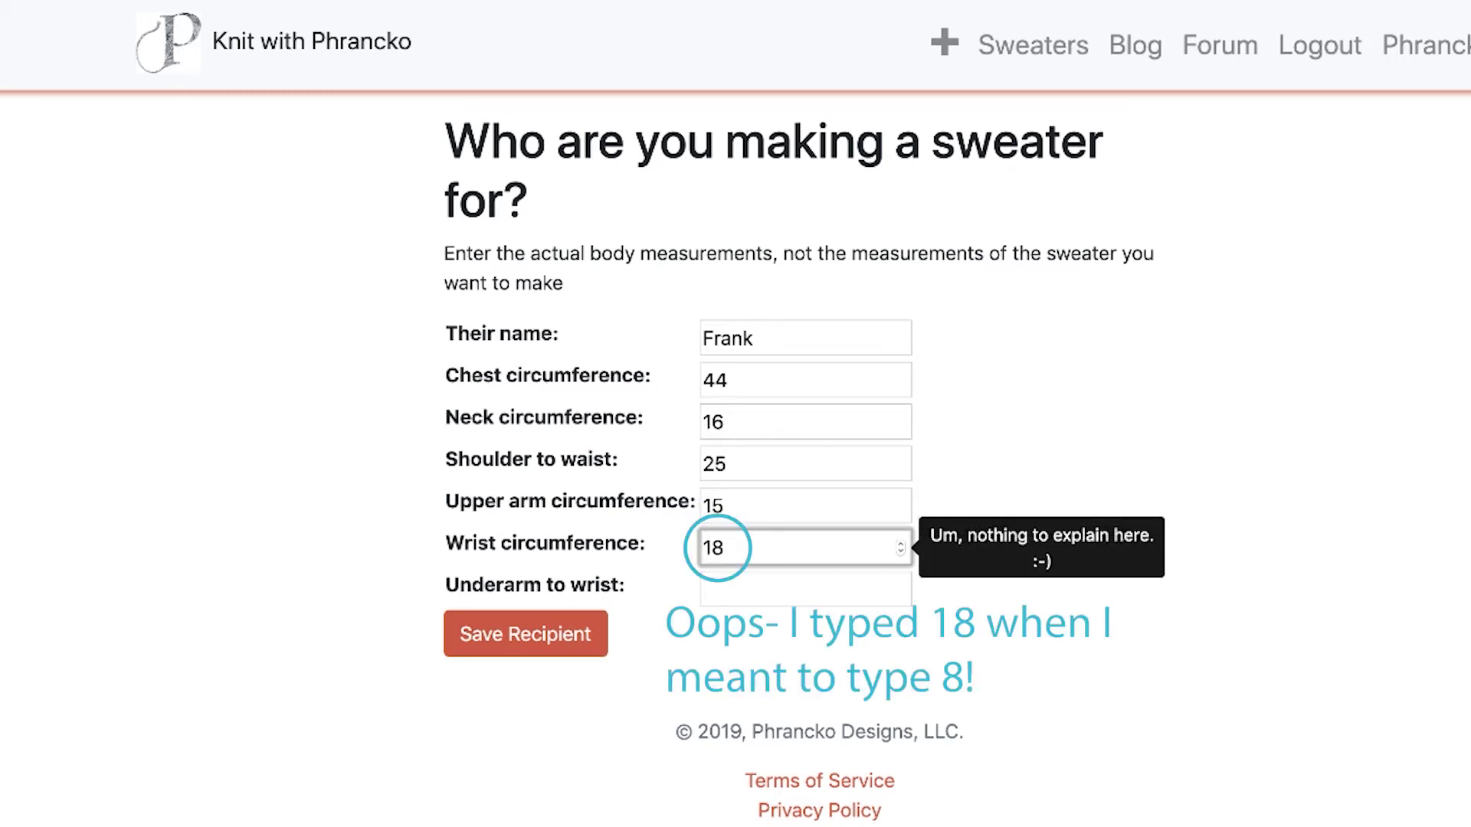
{"action": "left_click", "coordinate": [786, 590]}
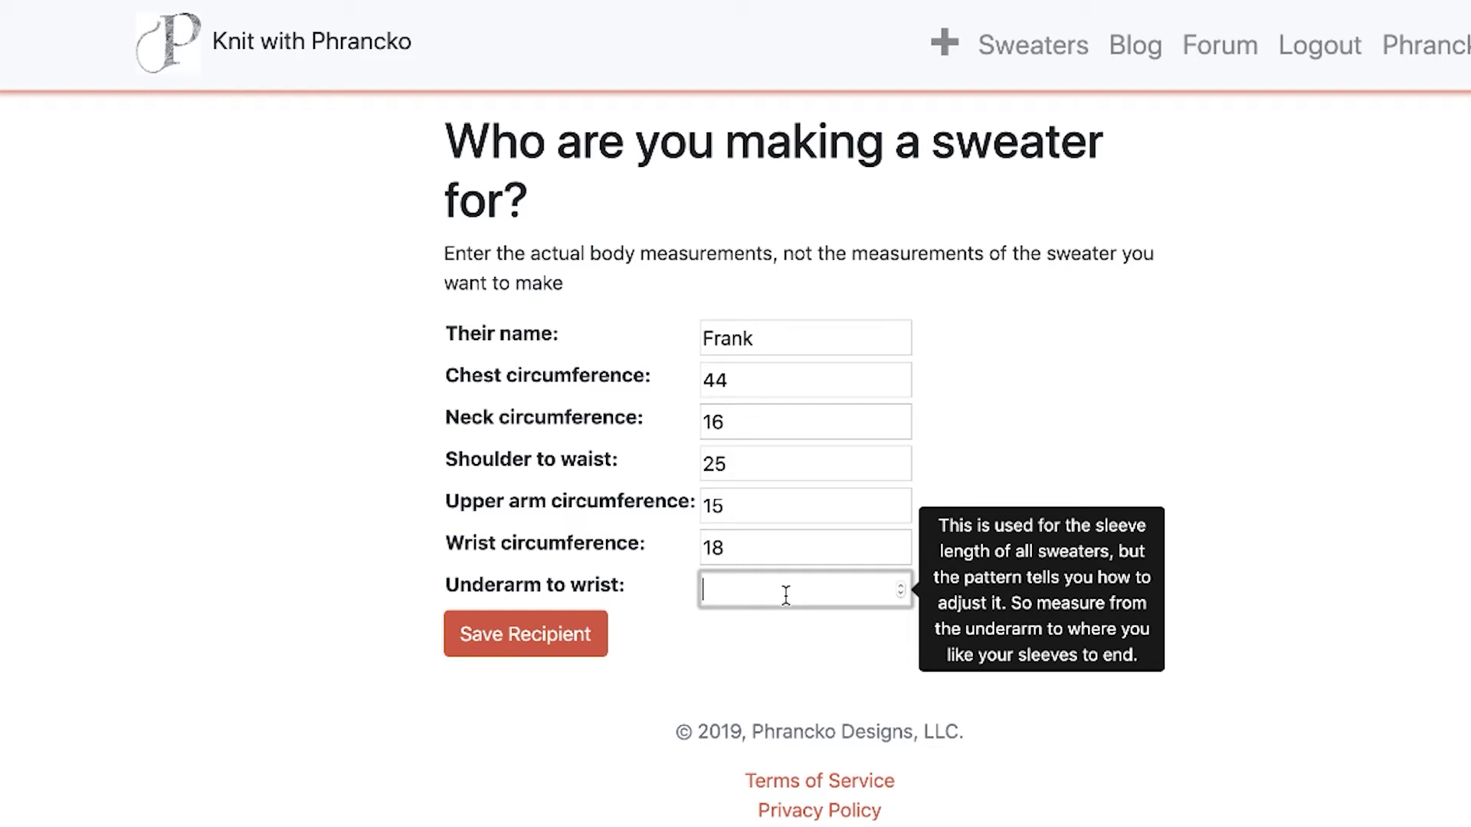
{"action": "type", "text": "19.5"}
Save the recipient, keep Crew Neck as design type, and choose the saved recipient in Who for.
{"action": "left_click", "coordinate": [512, 638]}
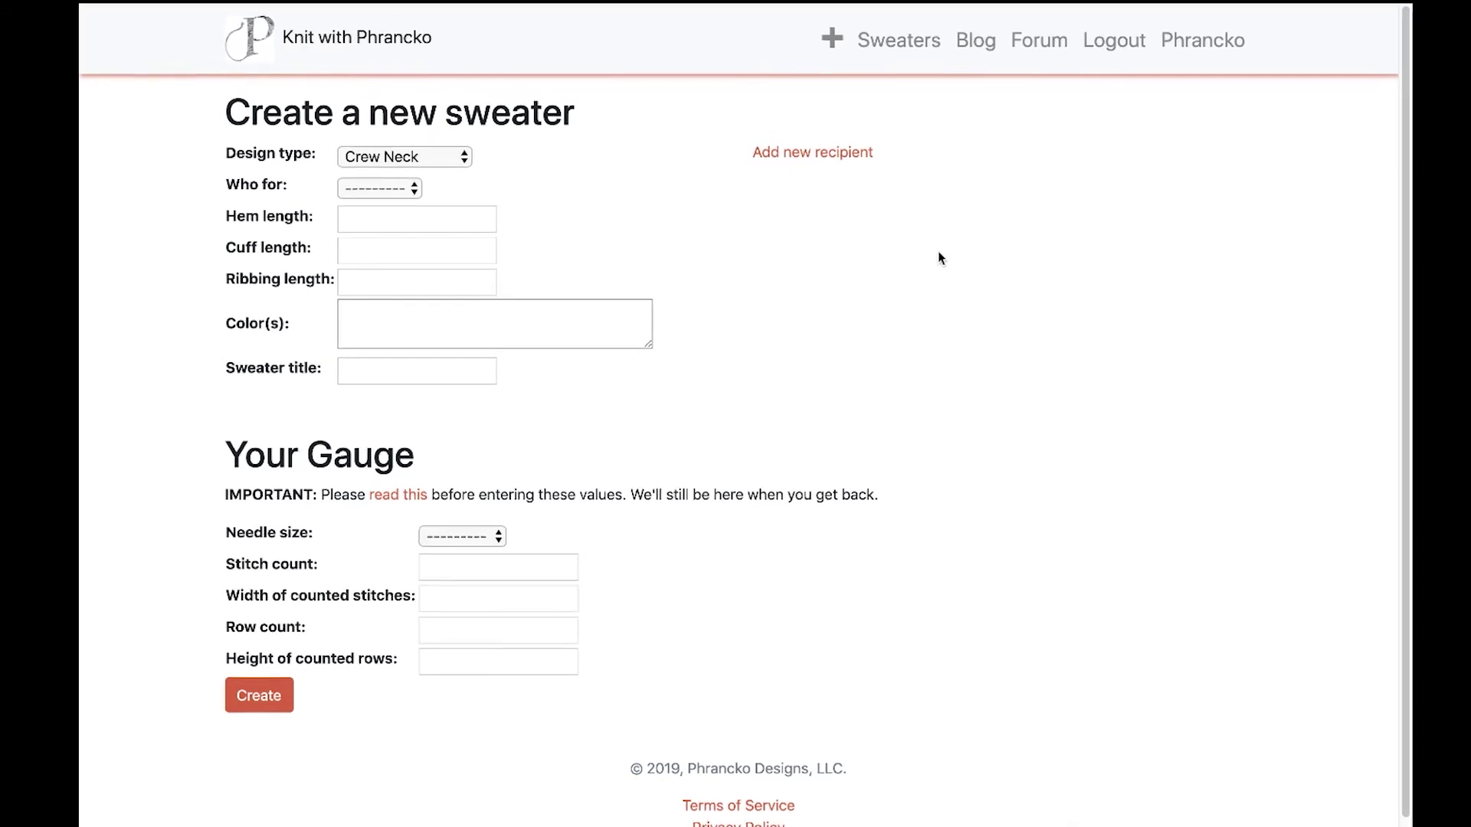
{"action": "mouse_move", "coordinate": [455, 154]}
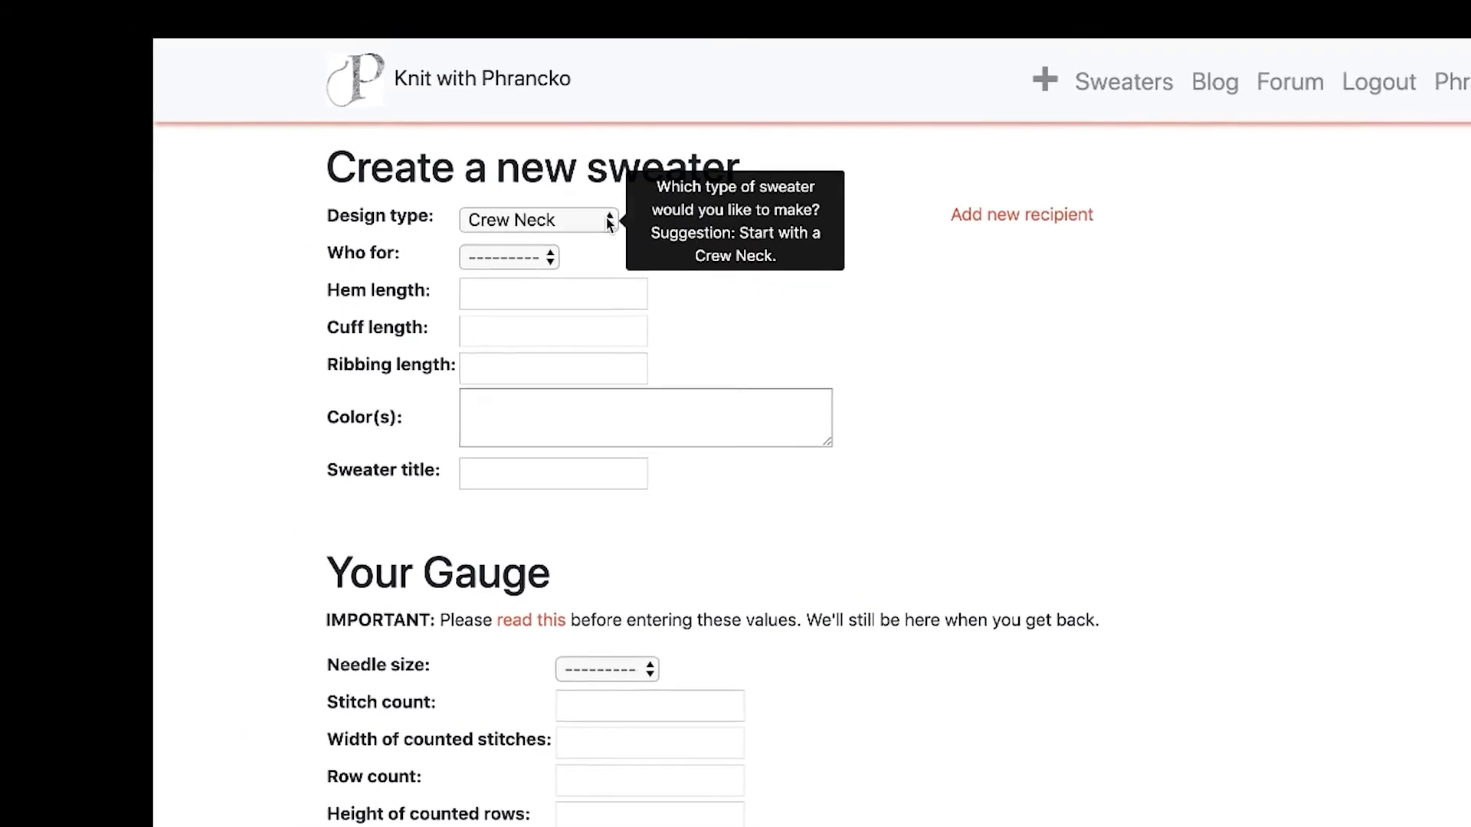
{"action": "left_click", "coordinate": [609, 222]}
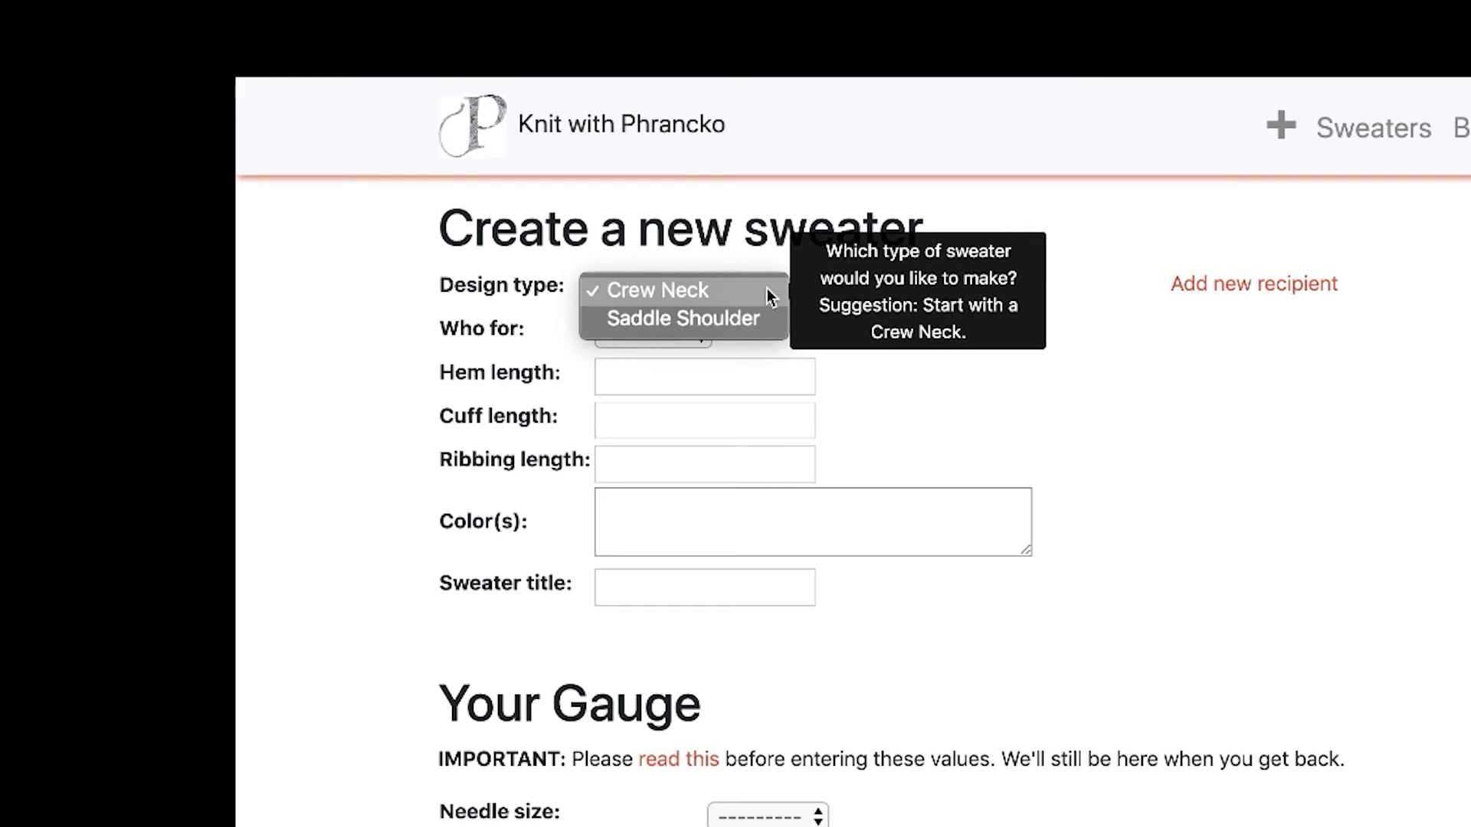
{"action": "left_click", "coordinate": [768, 291]}
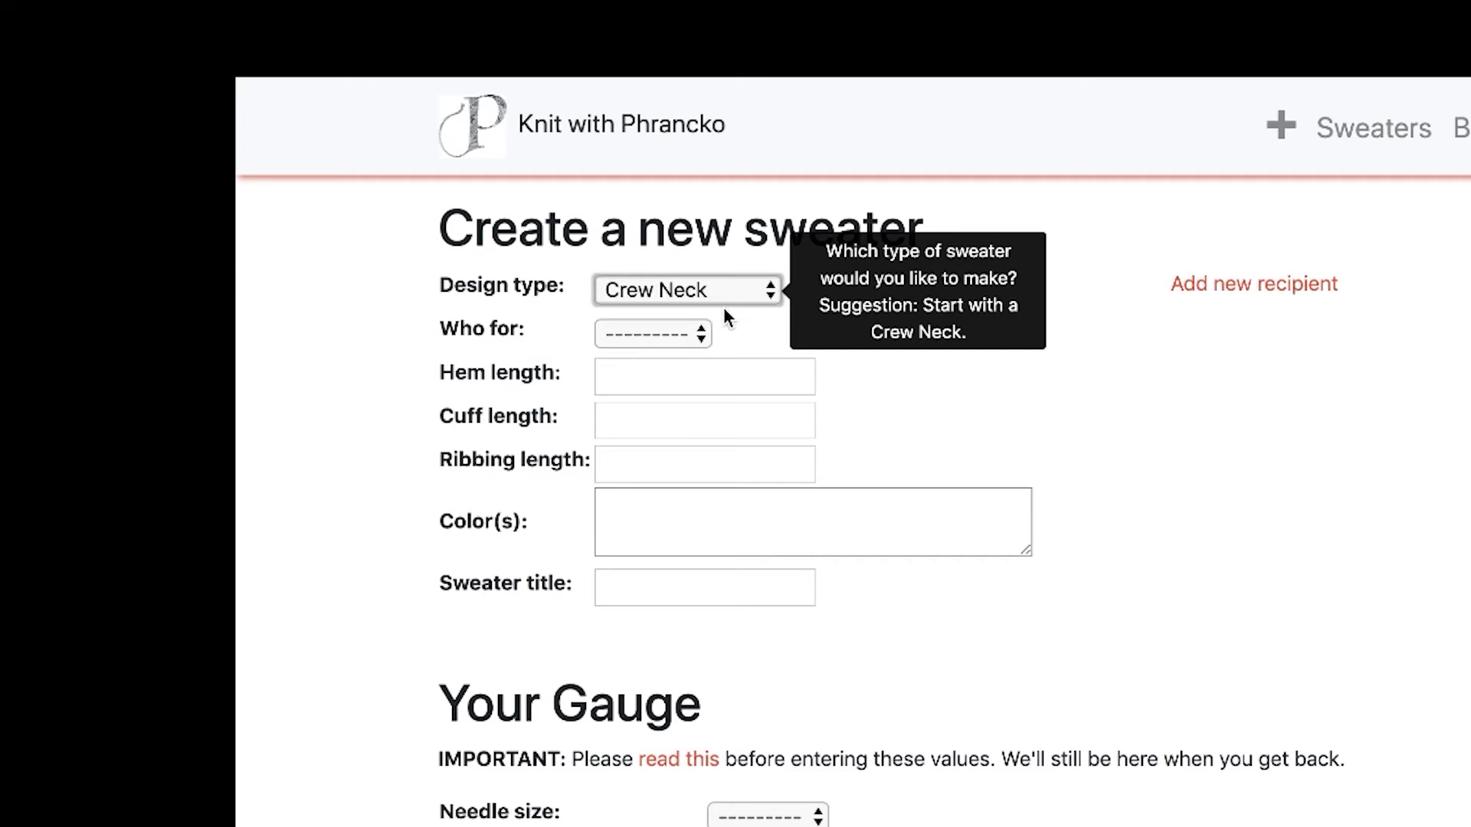
{"action": "mouse_move", "coordinate": [700, 337]}
{"action": "left_click", "coordinate": [699, 338]}
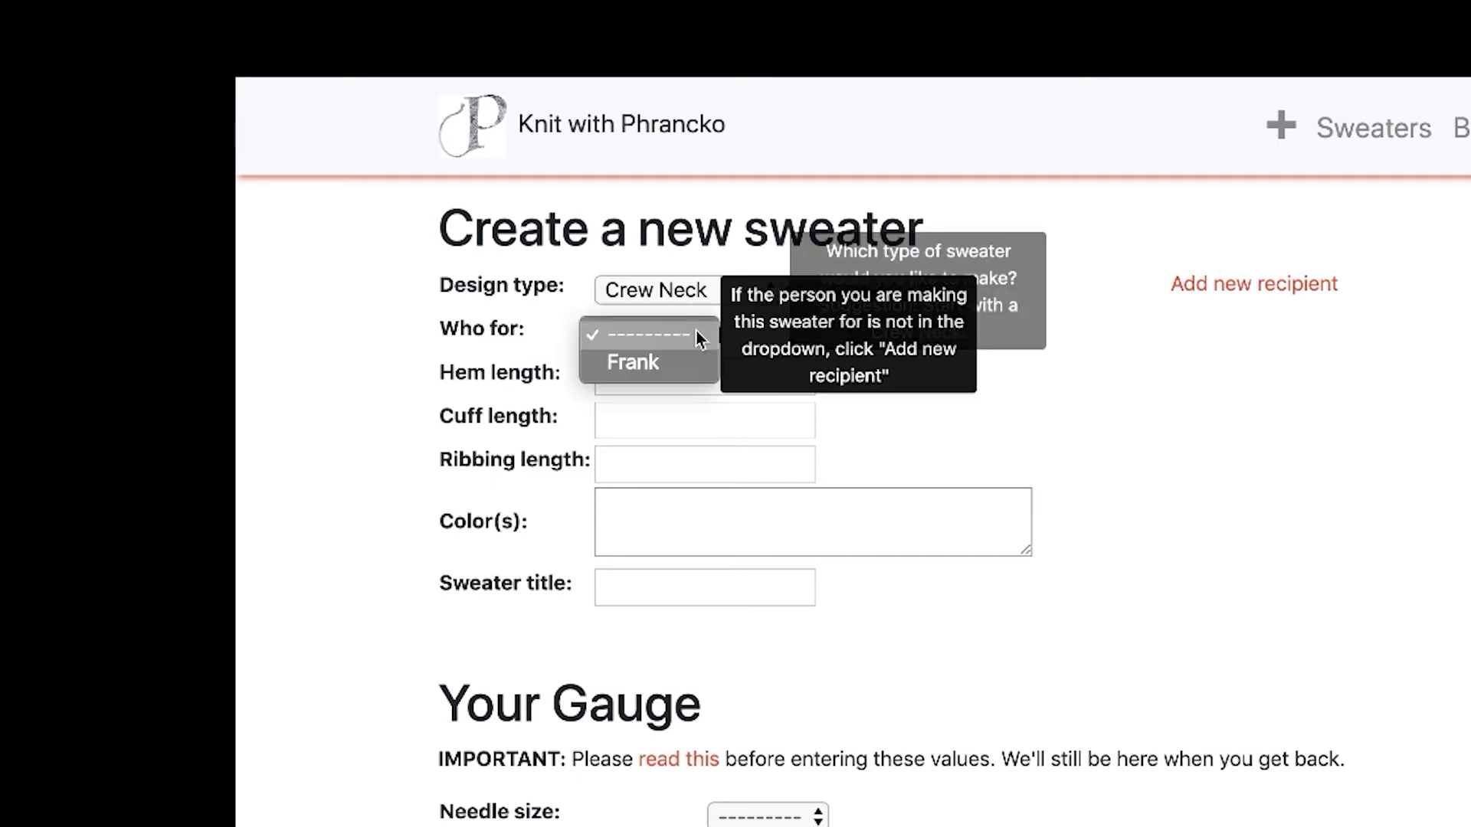
{"action": "left_click", "coordinate": [699, 337]}
{"action": "left_click", "coordinate": [699, 337]}
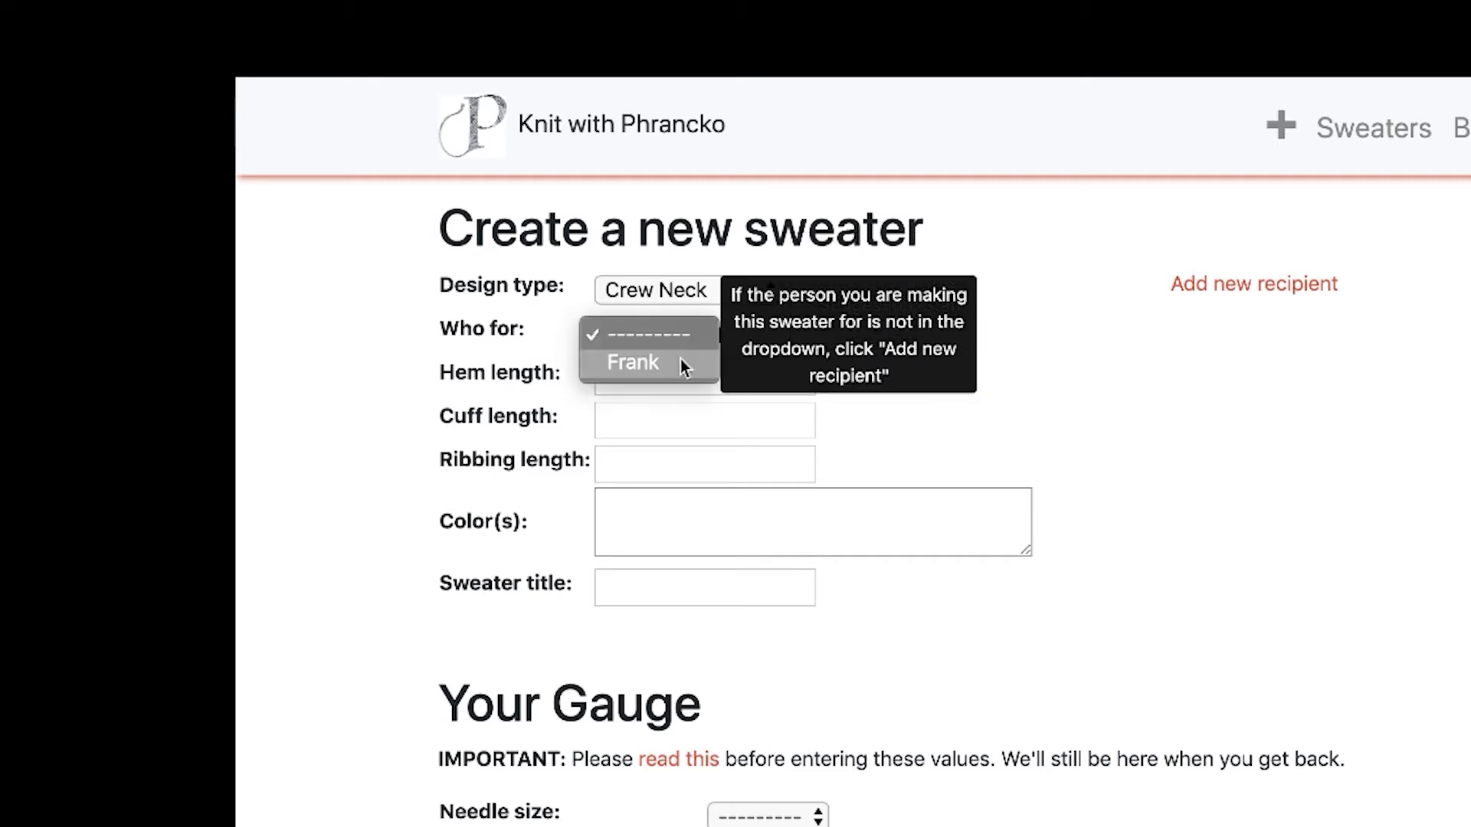
{"action": "left_click", "coordinate": [685, 365]}
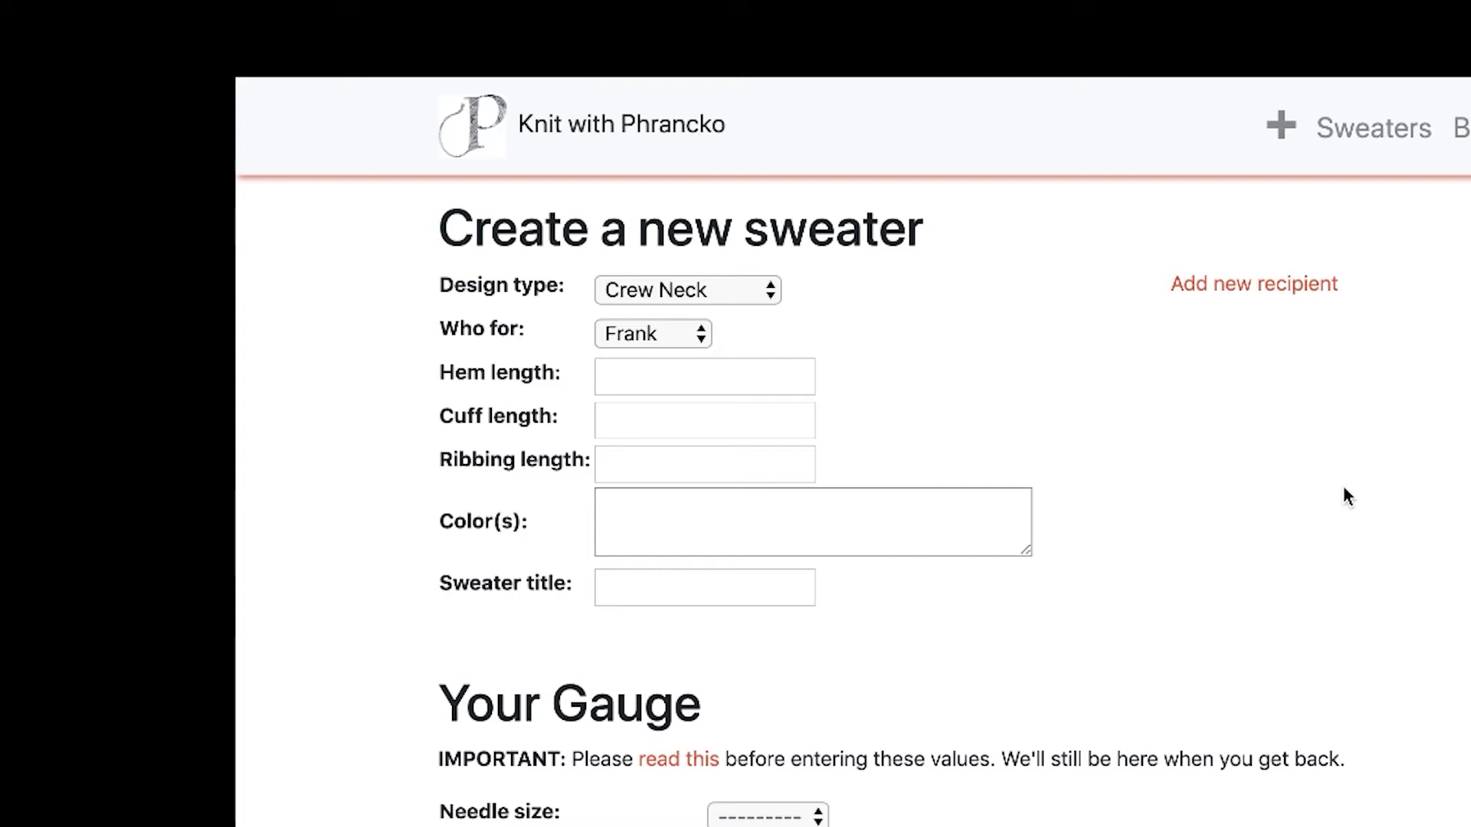
Set hem 4, cuff 2, ribbing 2, and colours black and red.
{"action": "mouse_move", "coordinate": [639, 359]}
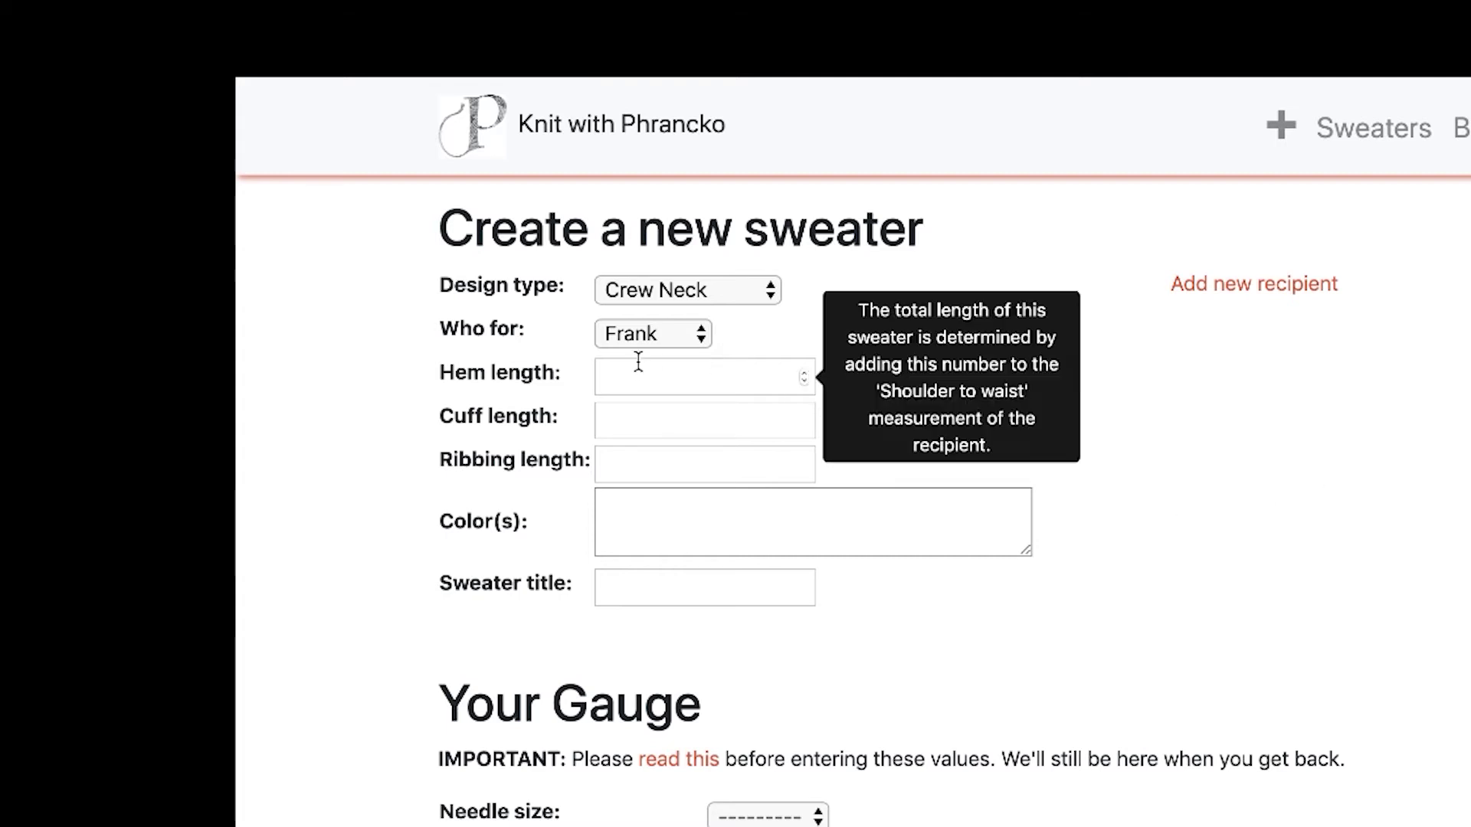
{"action": "left_click", "coordinate": [652, 381]}
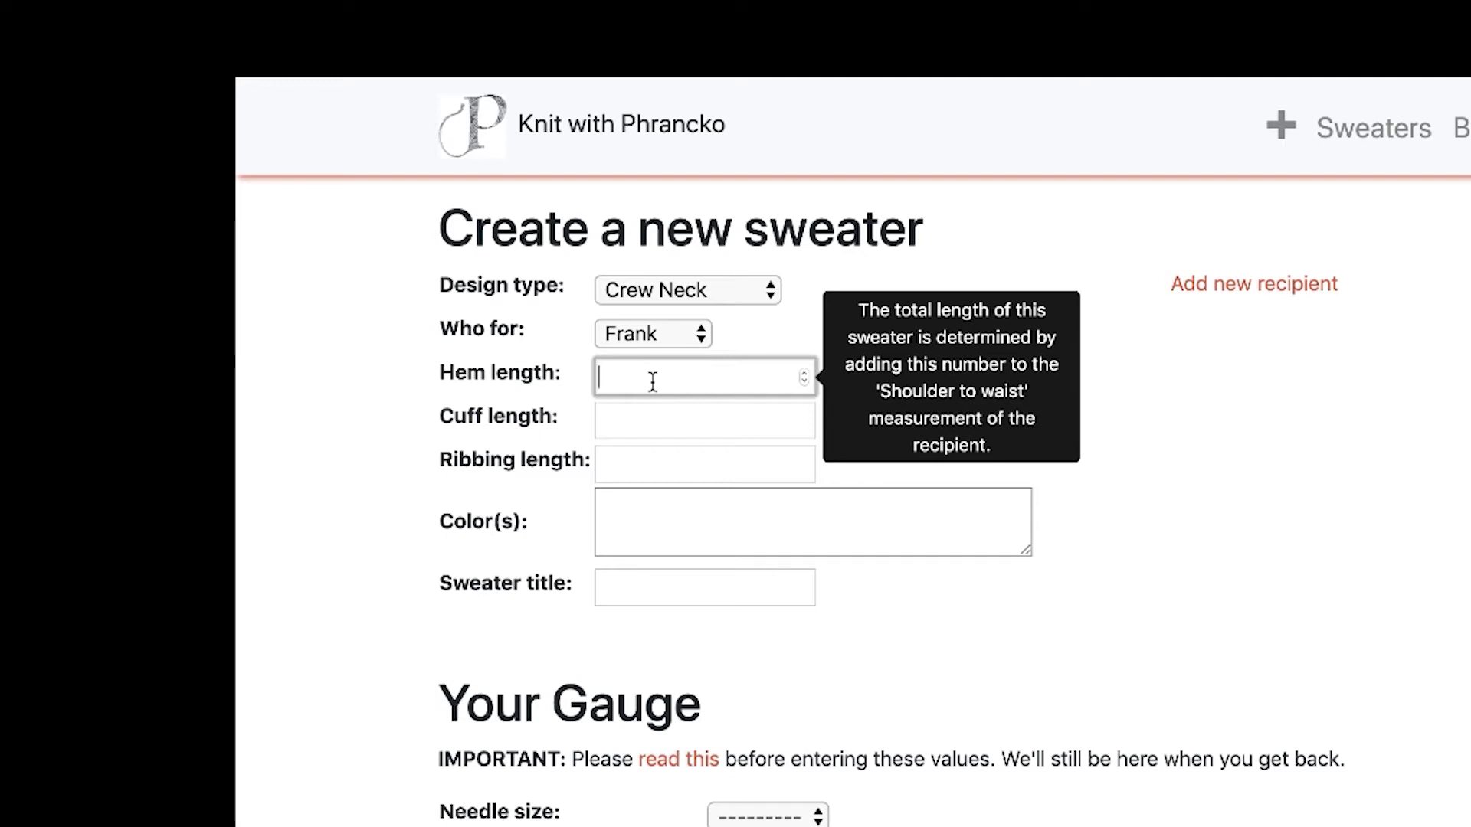
{"action": "type", "text": "4"}
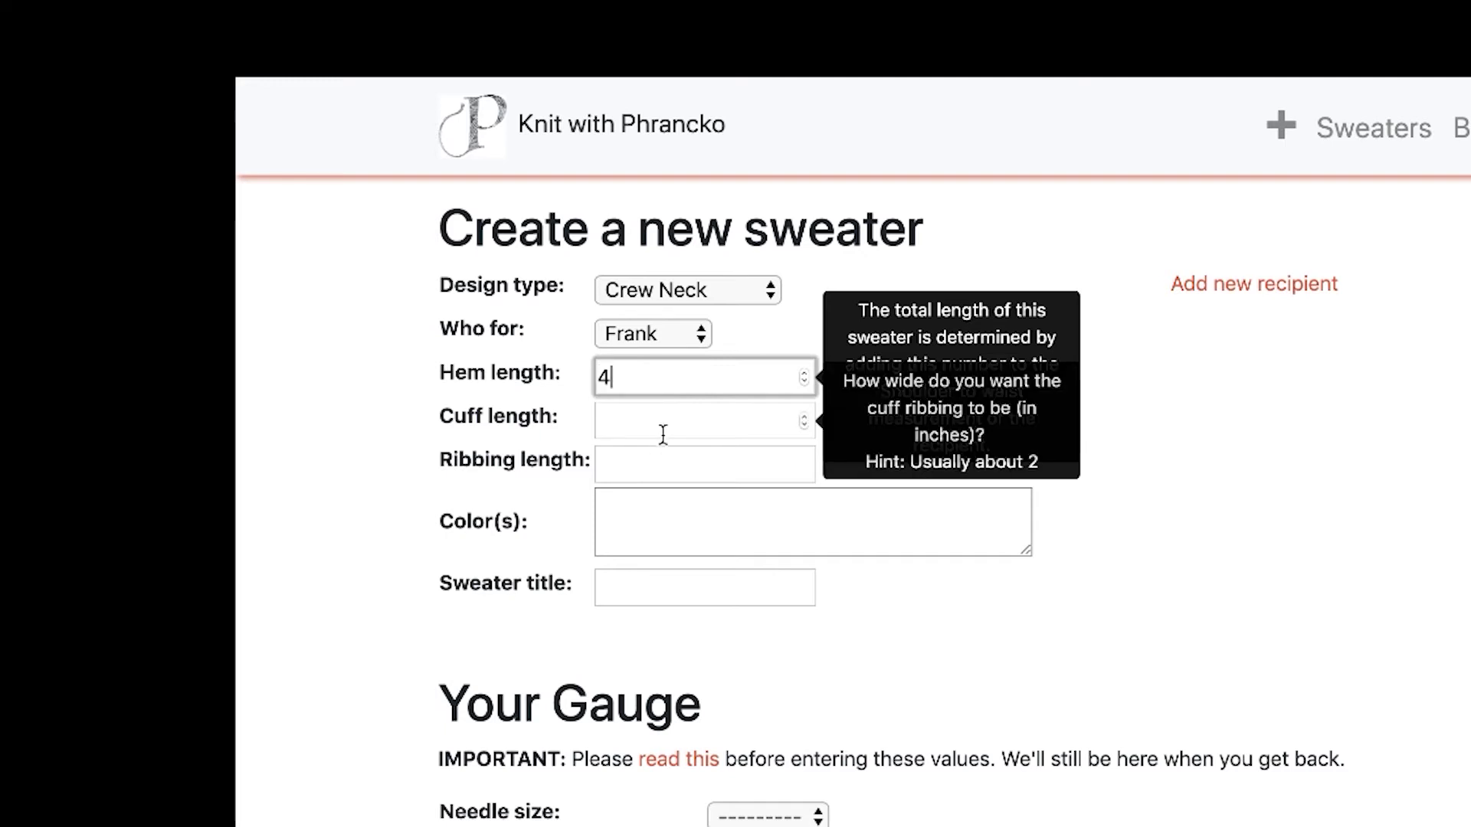
{"action": "left_click", "coordinate": [667, 431]}
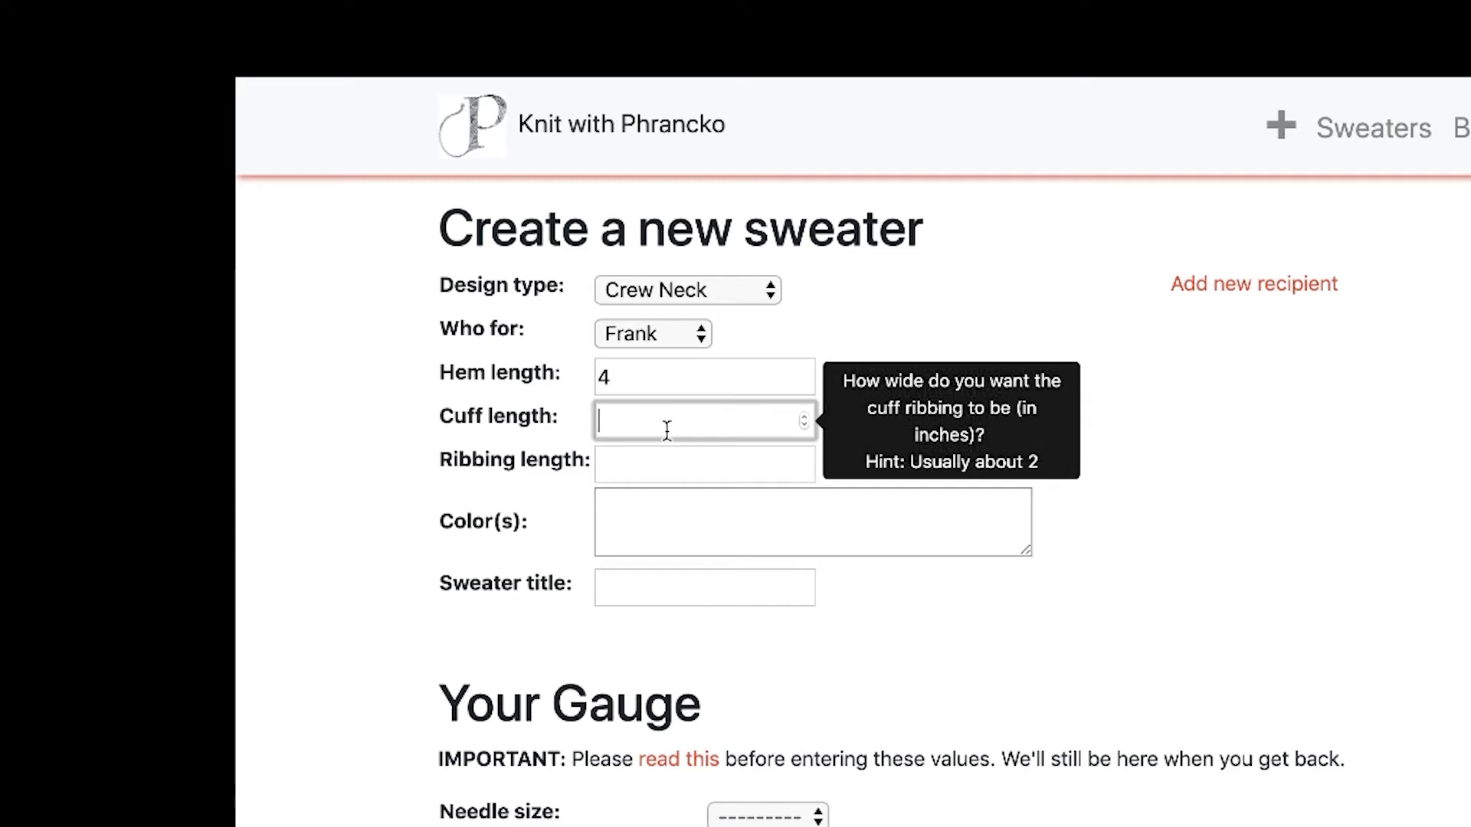
{"action": "type", "text": "2"}
{"action": "mouse_move", "coordinate": [667, 455]}
{"action": "left_click", "coordinate": [668, 467]}
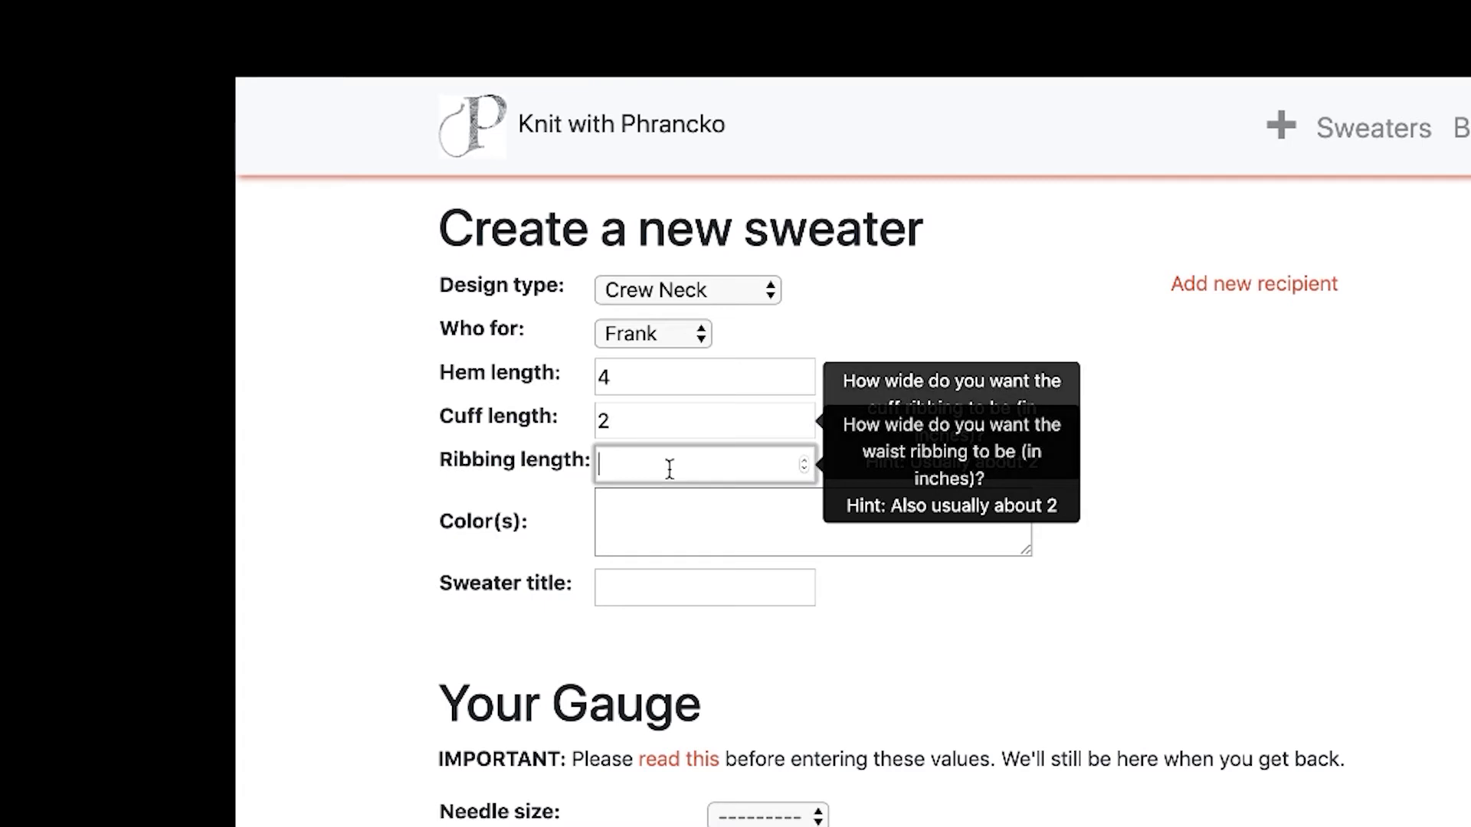
{"action": "type", "text": "2"}
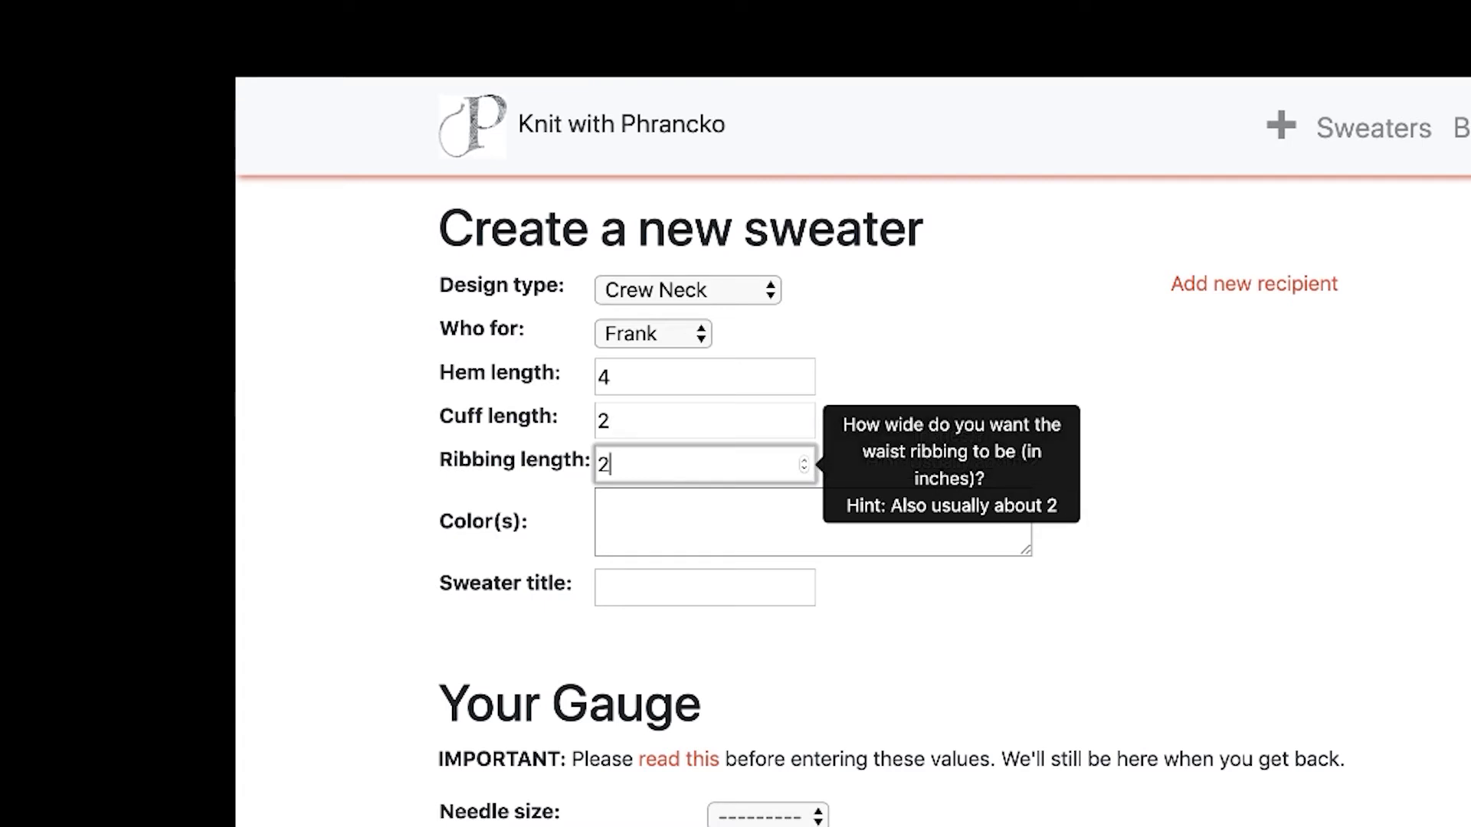
{"action": "left_click", "coordinate": [670, 518]}
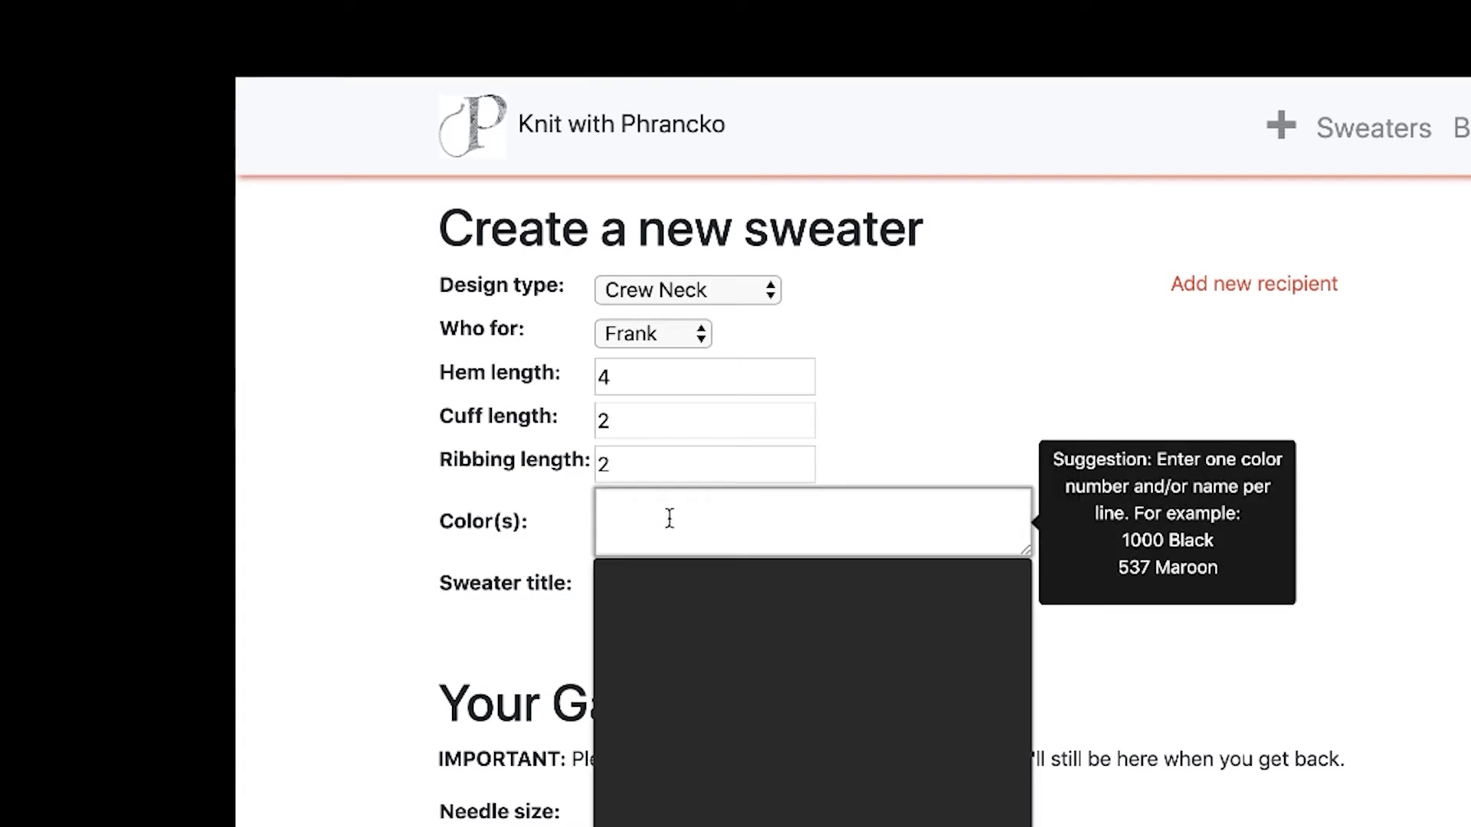
{"action": "type", "text": "black"}
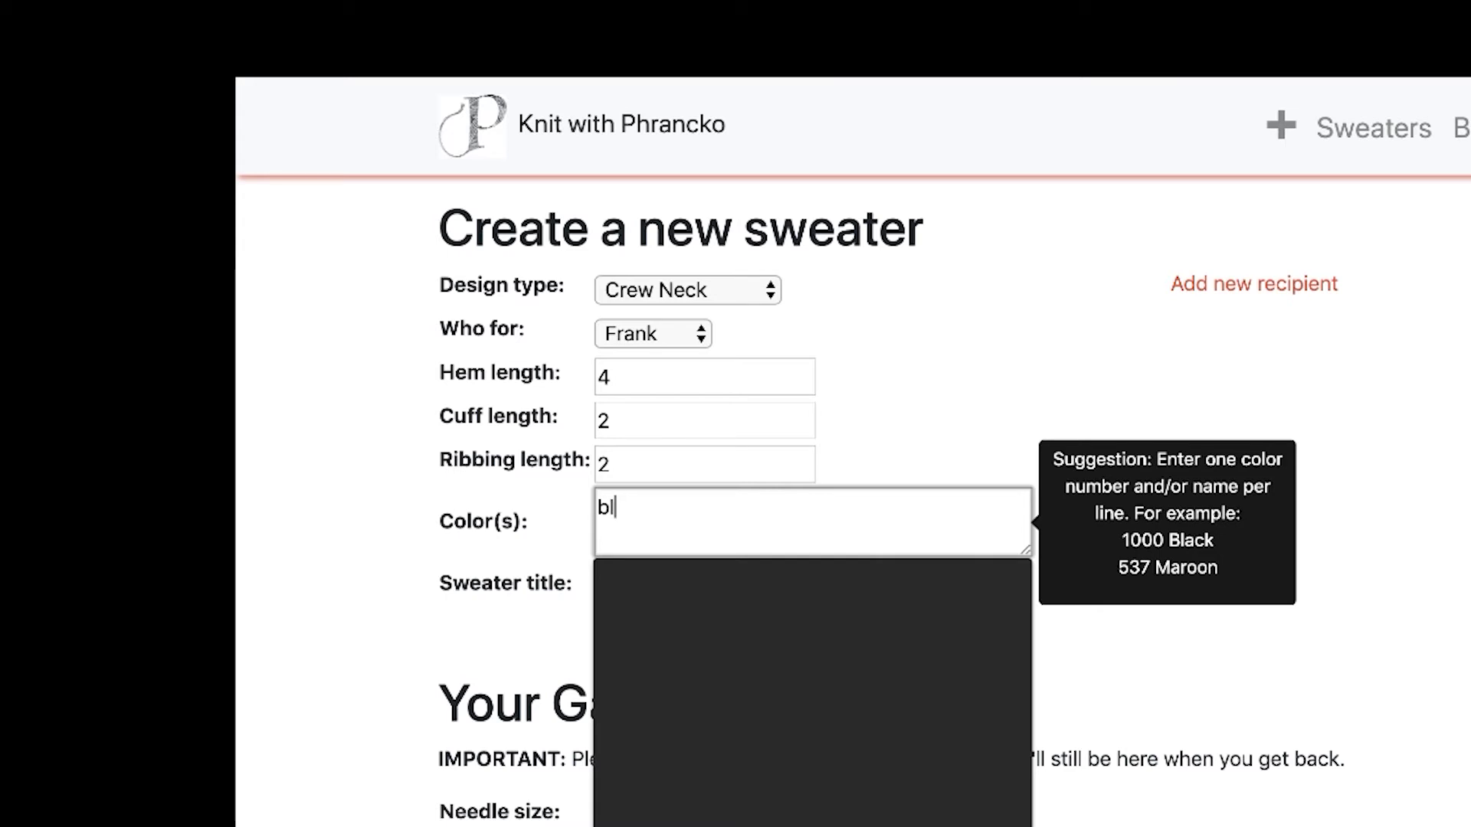
{"action": "key", "text": "Return"}
{"action": "type", "text": "red"}
Title the sweater 'Red and Black Wonder'.
{"action": "left_click", "coordinate": [702, 586]}
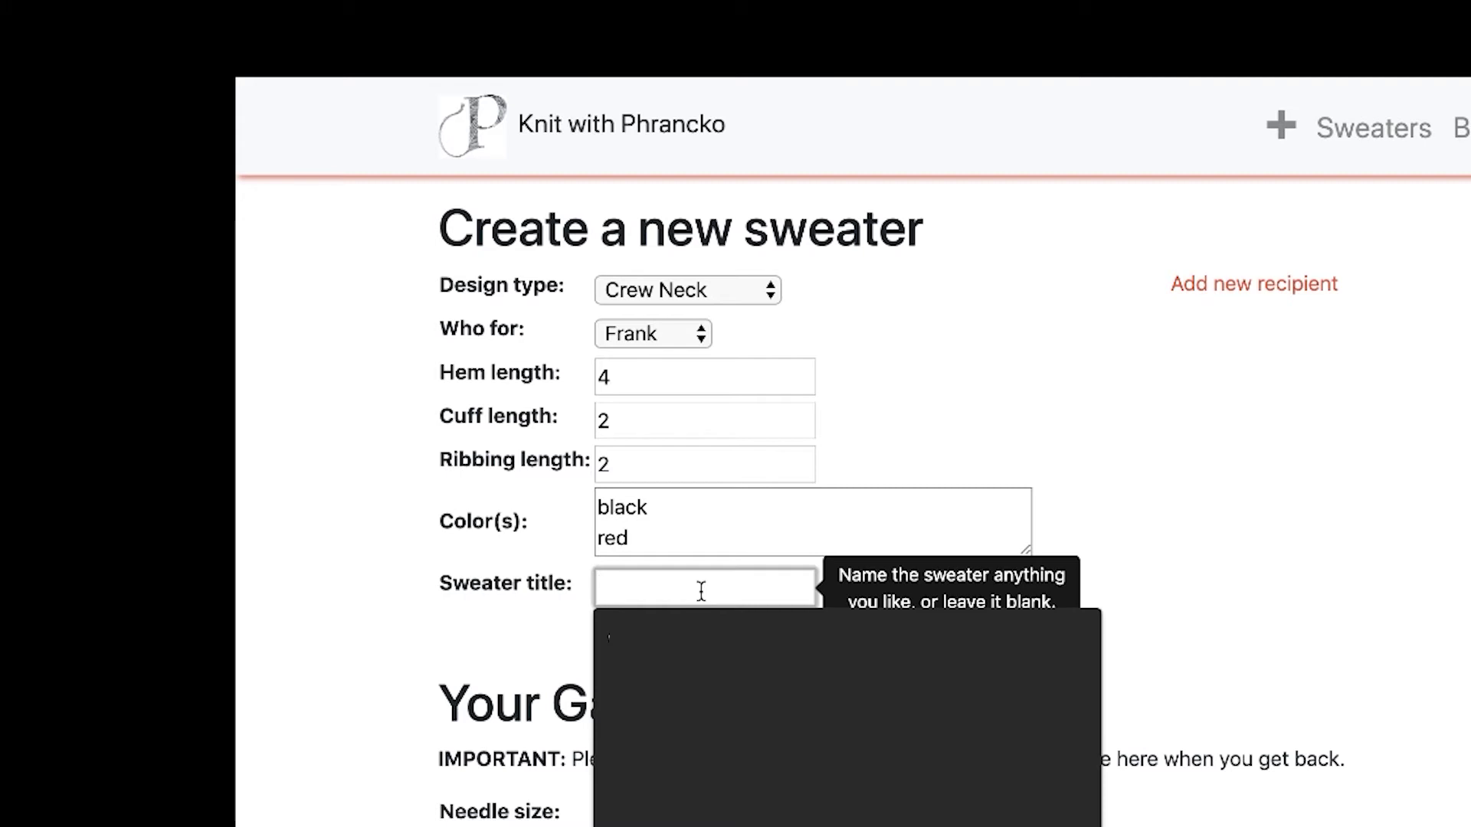
{"action": "type", "text": "Red "}
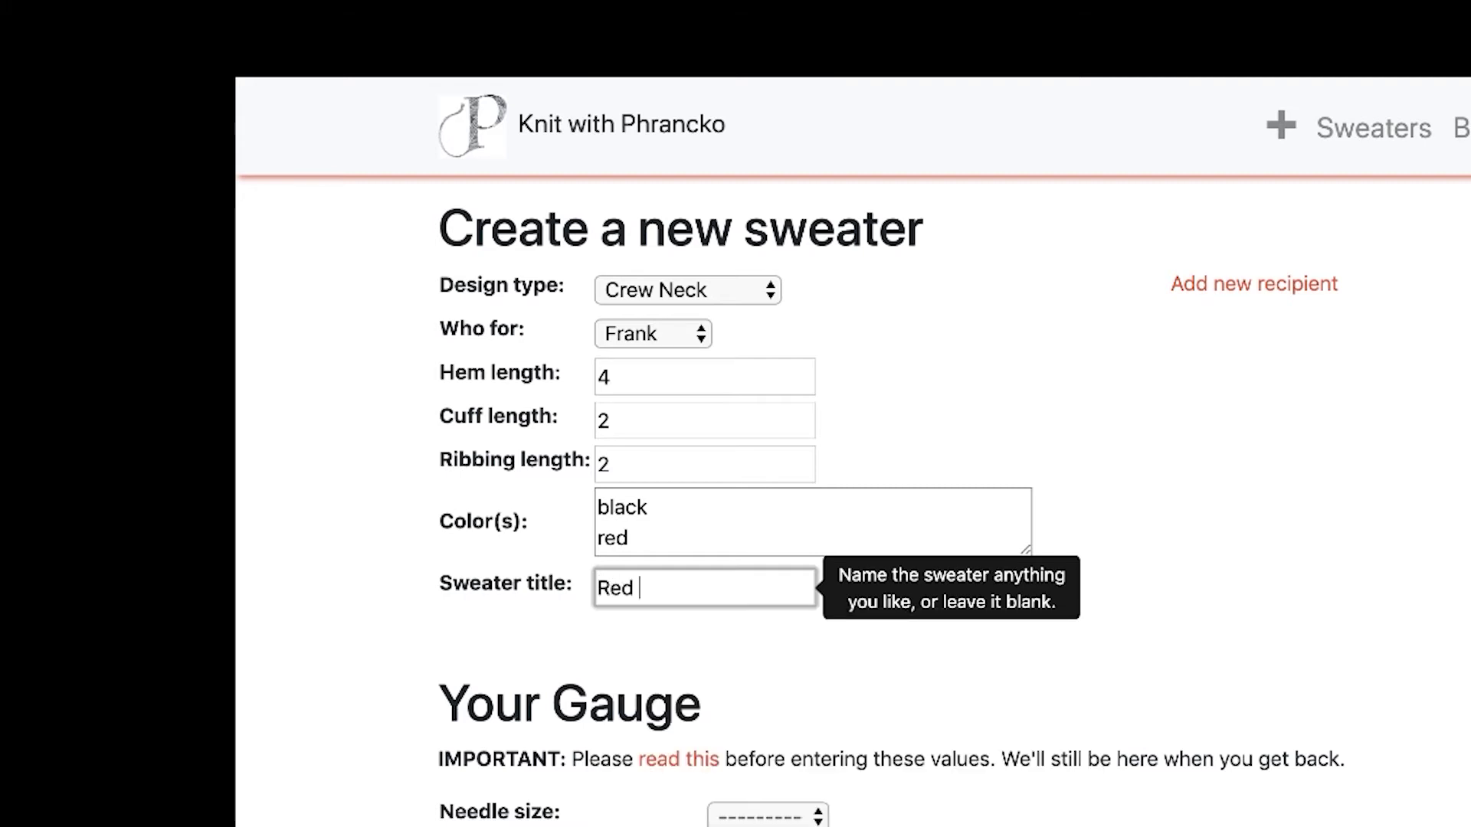
{"action": "type", "text": "and Black Wonder"}
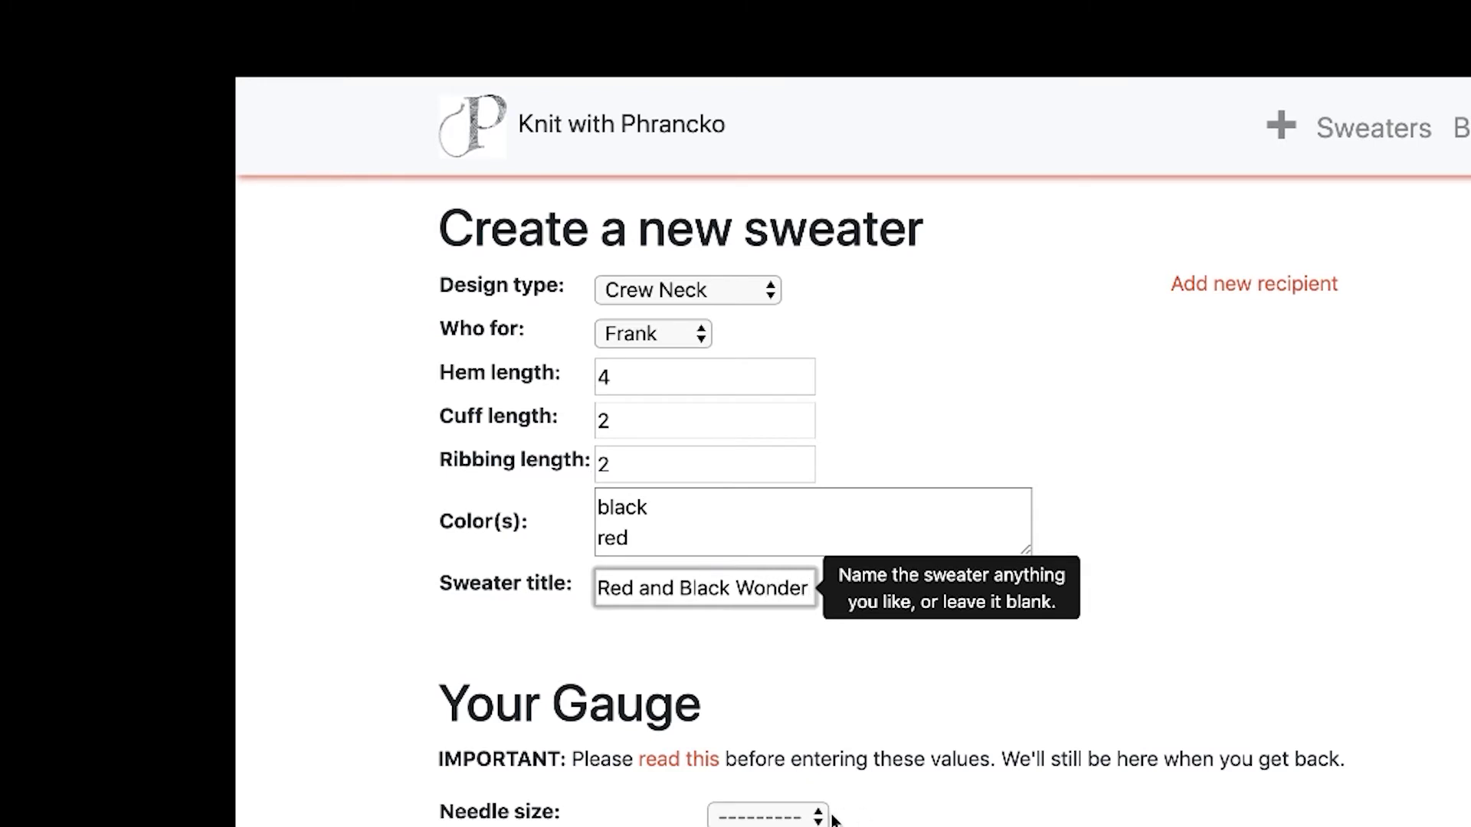
{"action": "scroll", "coordinate": [893, 792], "scroll_direction": "down", "scroll_amount": 5}
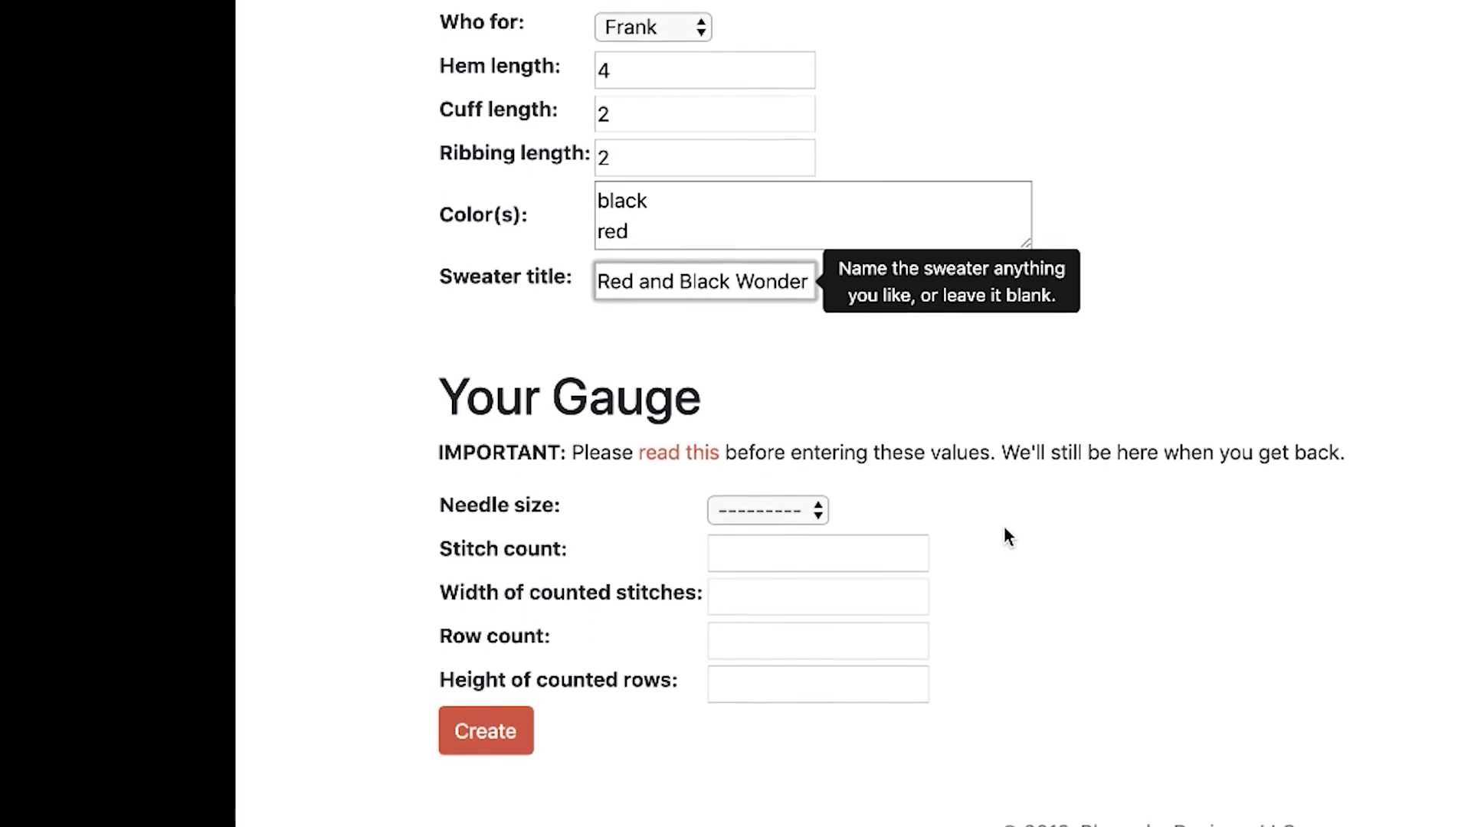
Set the gauge needle size to US 4.
{"action": "left_click", "coordinate": [1006, 651]}
{"action": "mouse_move", "coordinate": [819, 388]}
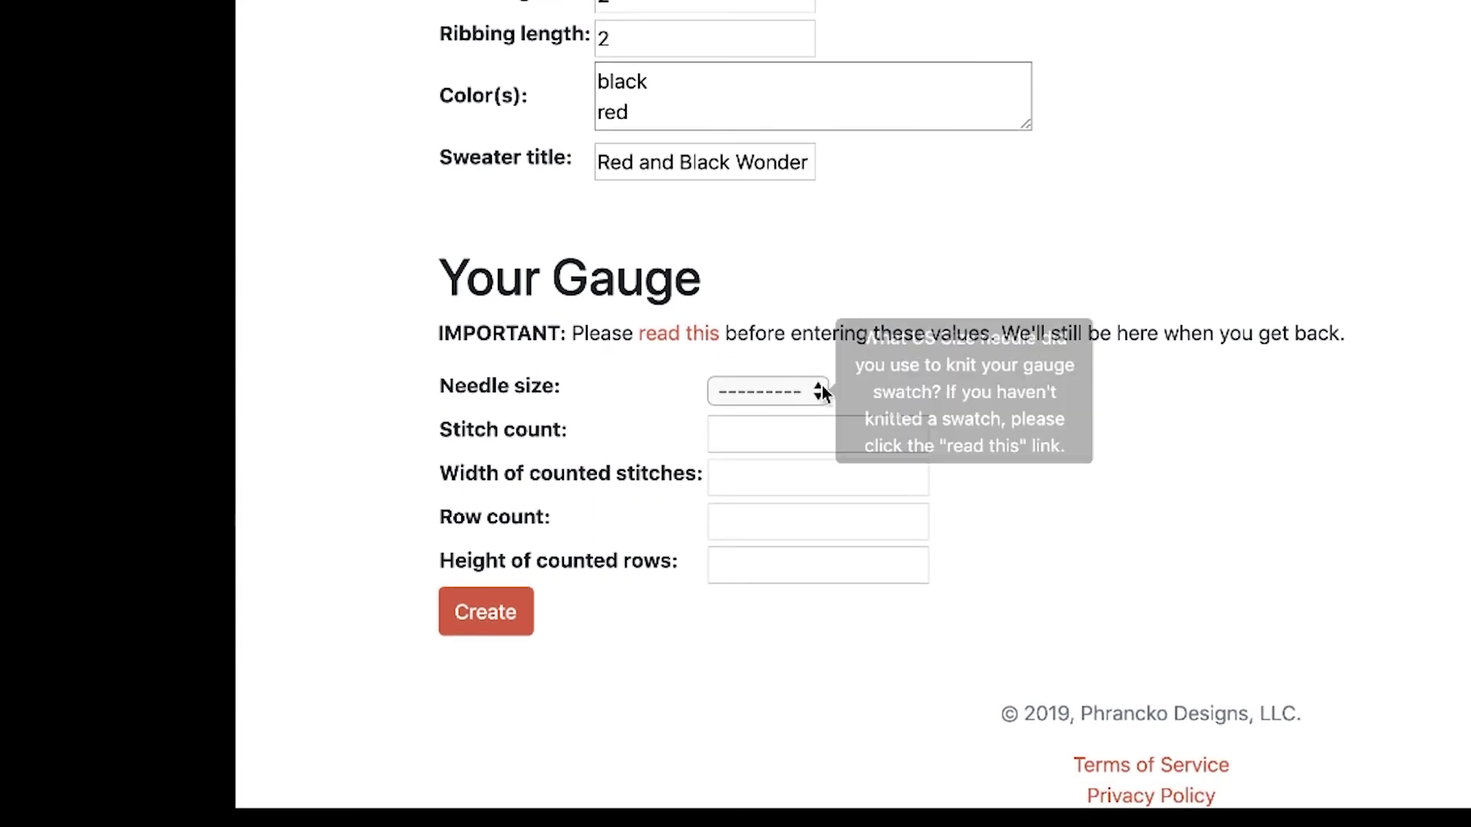
{"action": "left_click", "coordinate": [815, 391]}
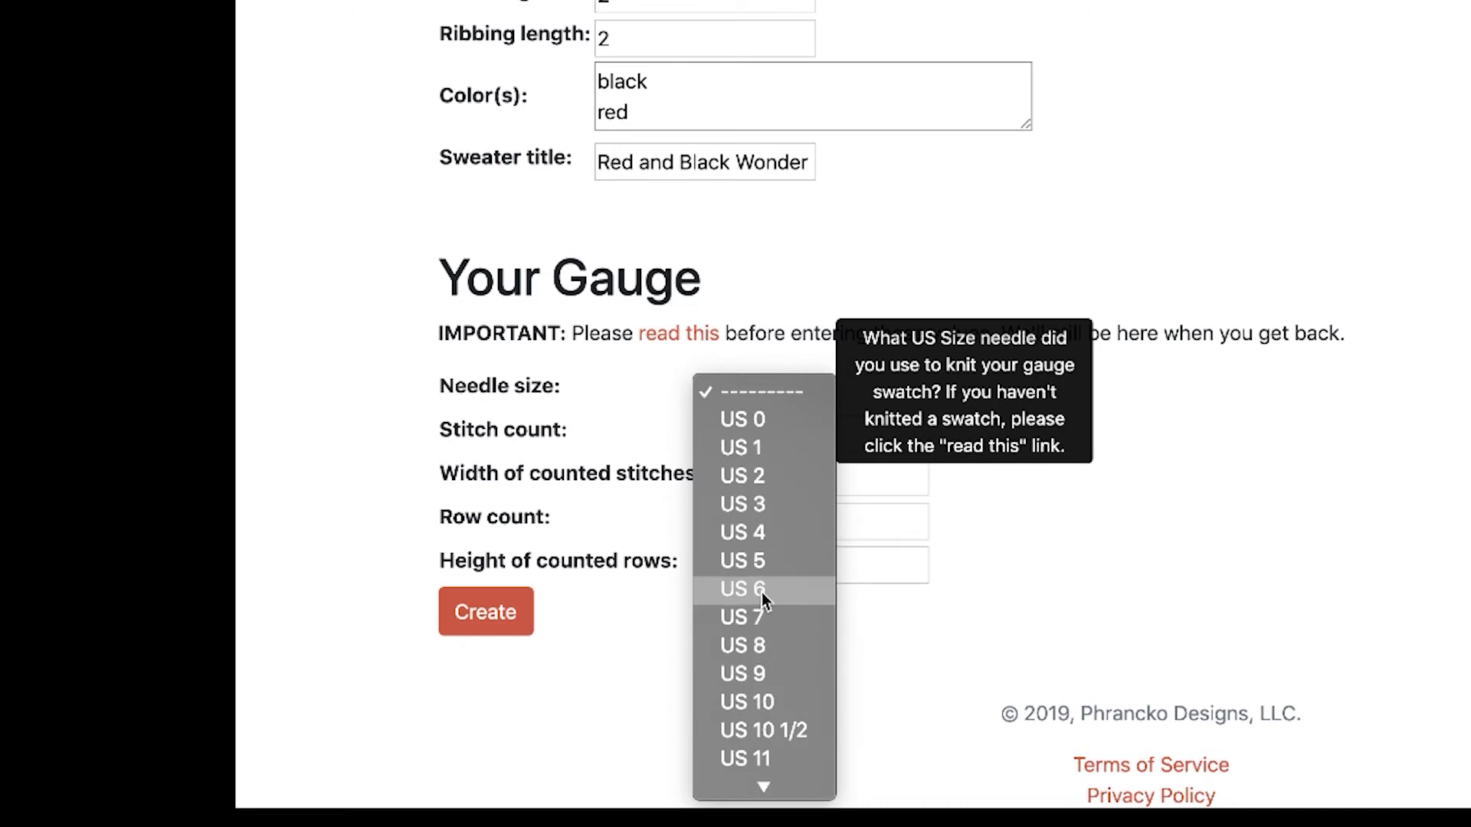
{"action": "left_click", "coordinate": [762, 533]}
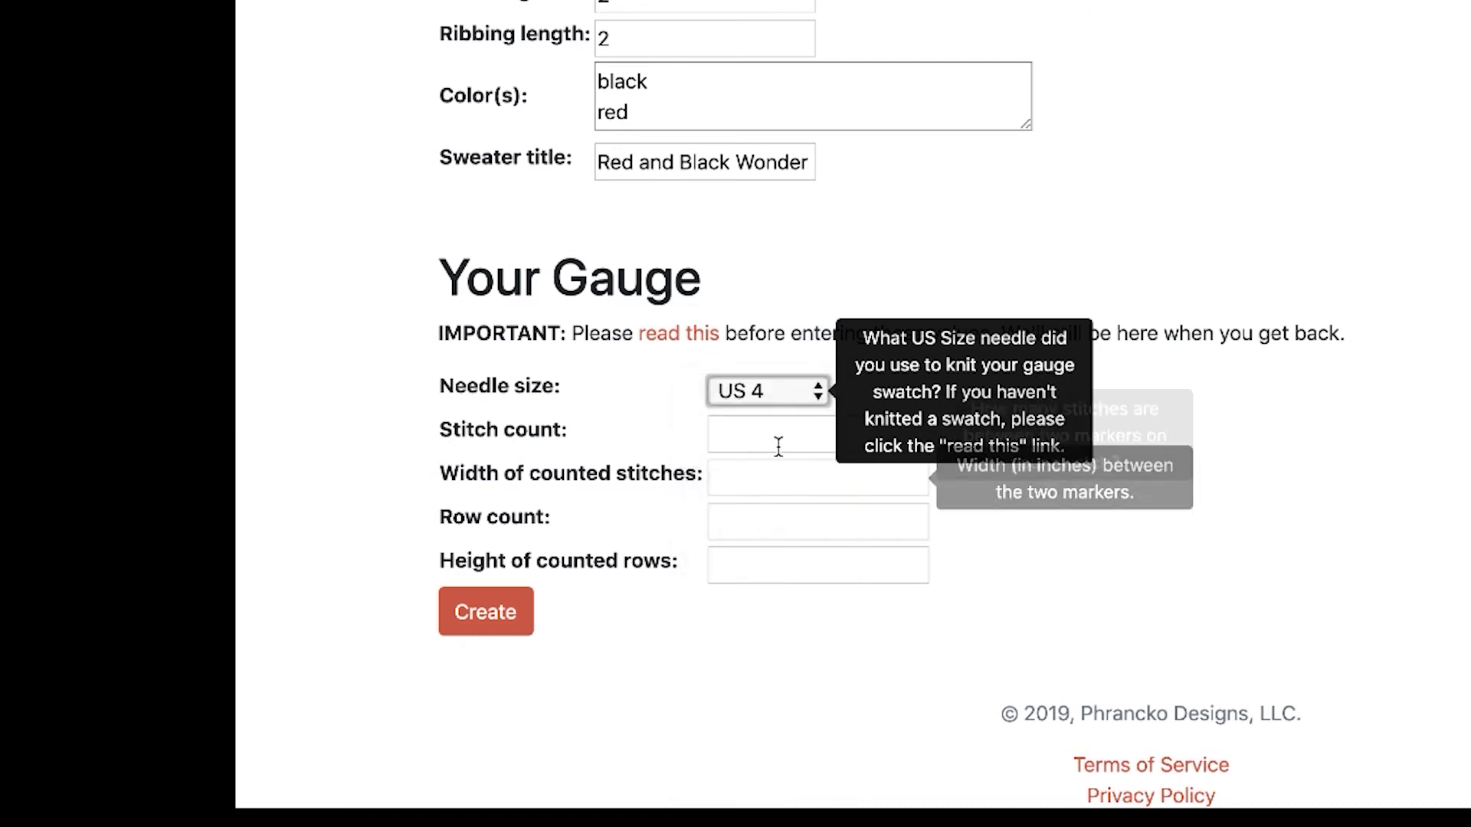
Enter gauge 22 stitches and 29 rows over 4 inches, then create the pattern.
{"action": "left_click", "coordinate": [779, 435]}
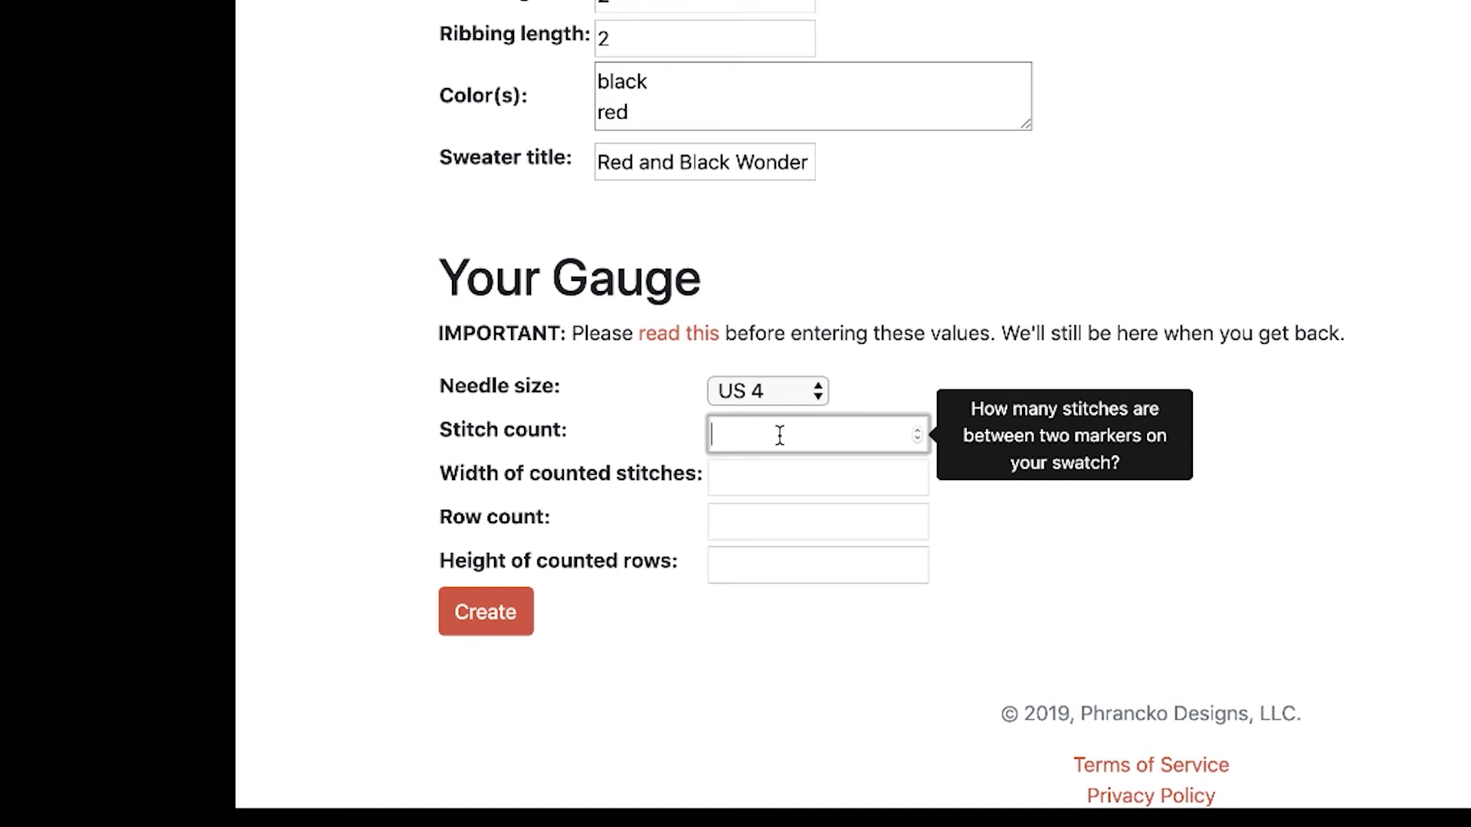
{"action": "type", "text": "22"}
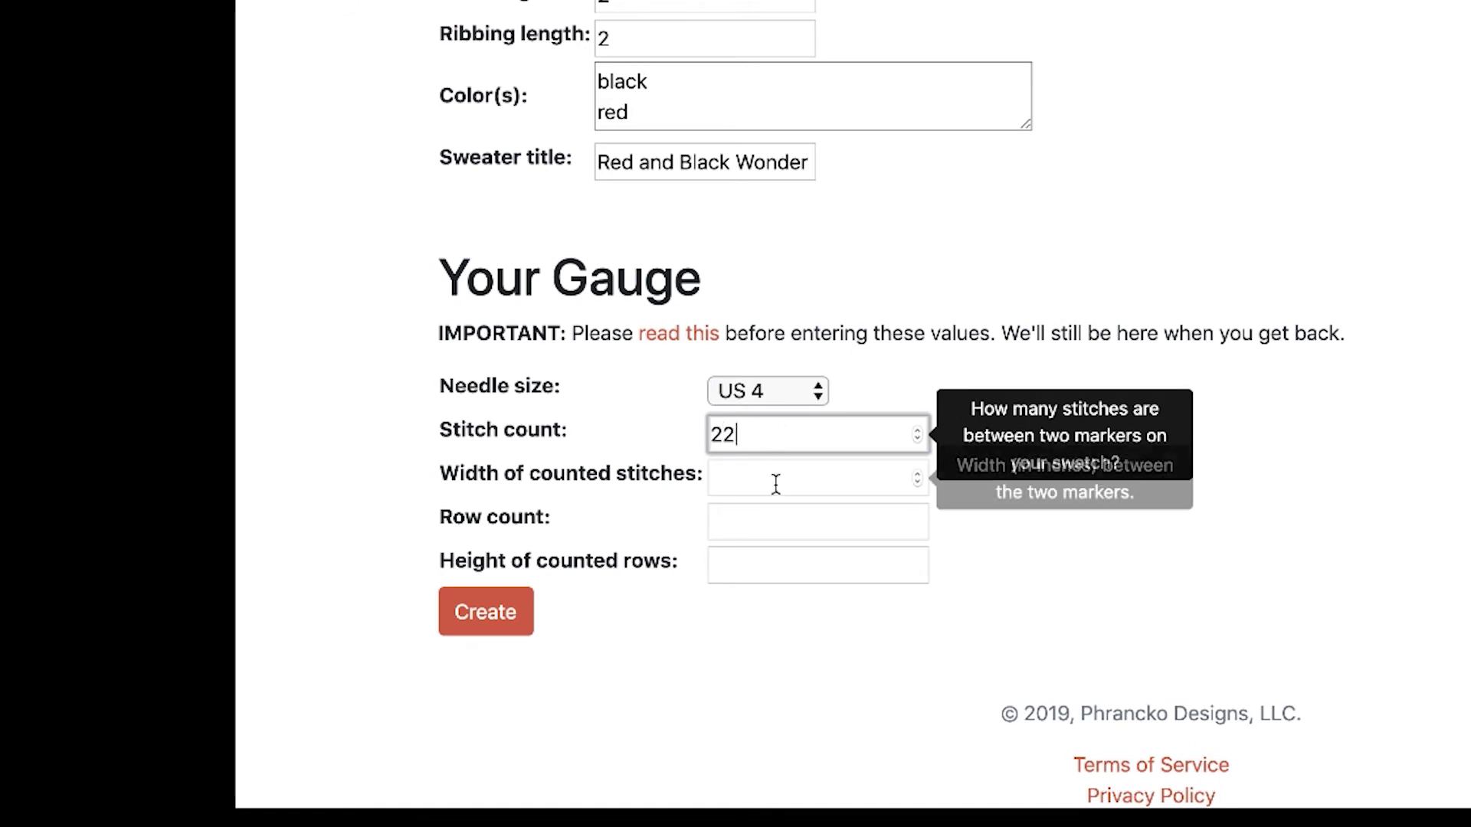
{"action": "left_click", "coordinate": [776, 479]}
{"action": "type", "text": "4"}
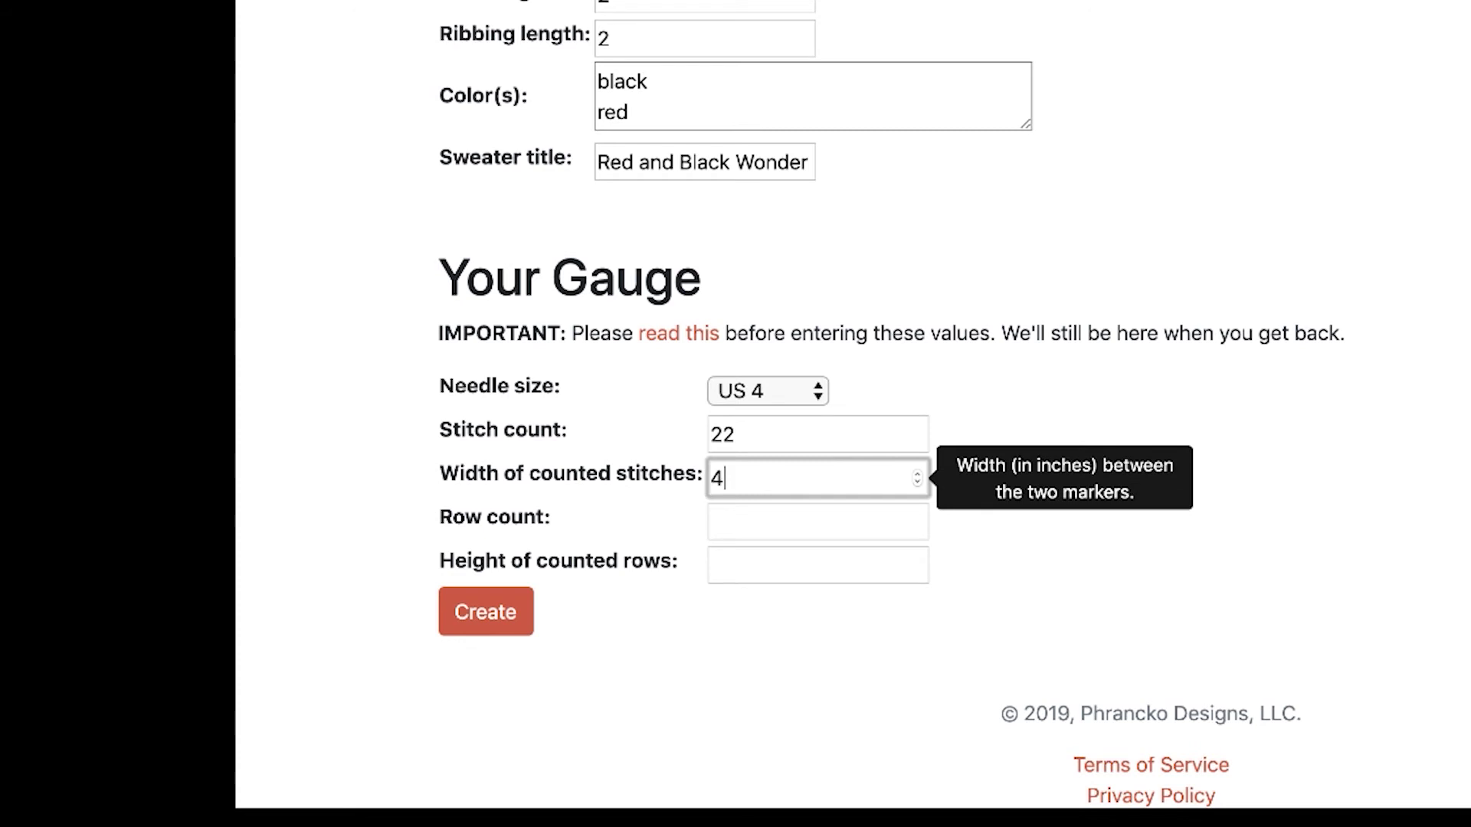
{"action": "left_click", "coordinate": [767, 522]}
{"action": "type", "text": "29"}
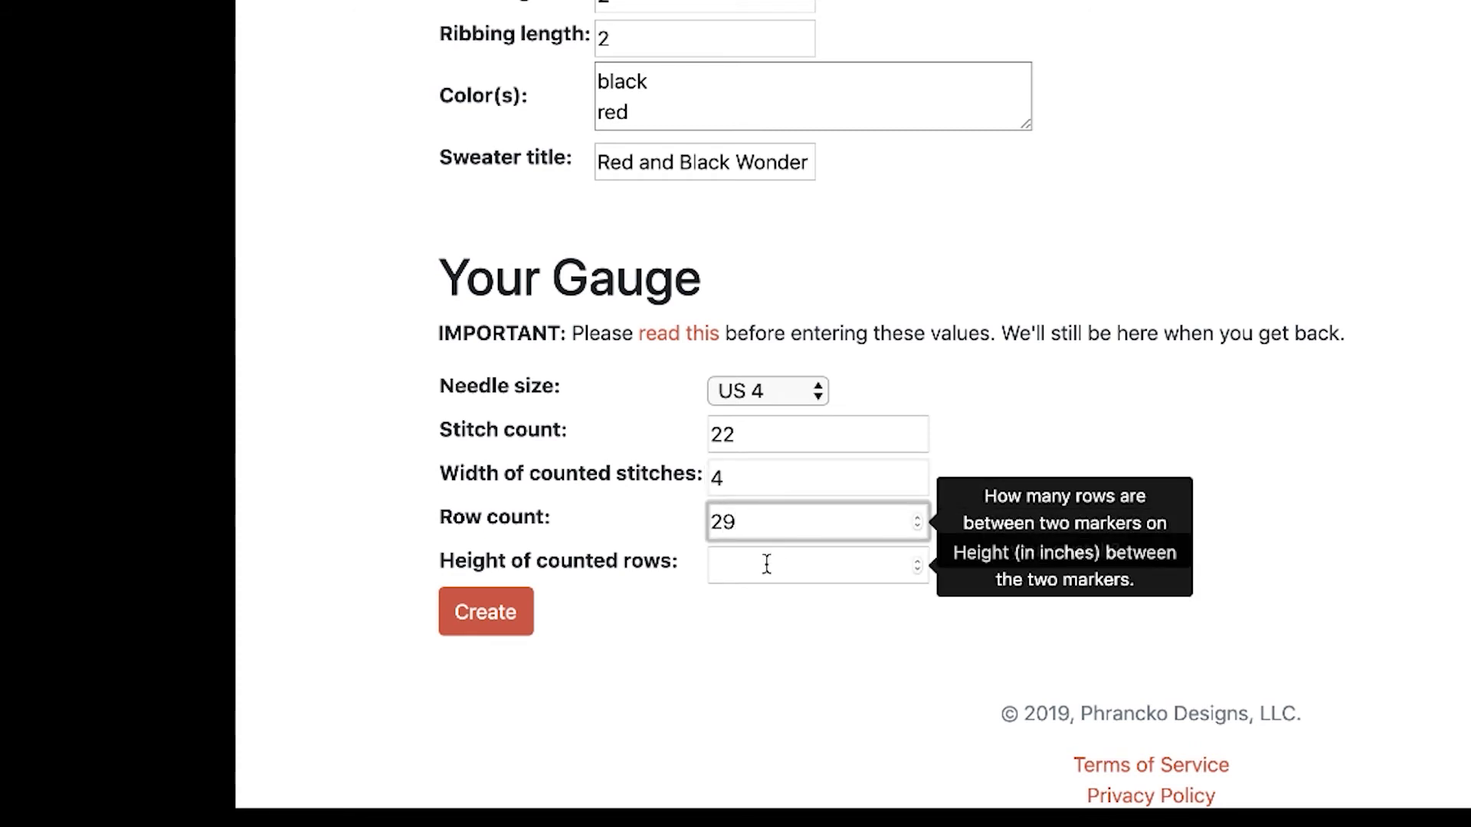
{"action": "left_click", "coordinate": [767, 564]}
{"action": "type", "text": "4"}
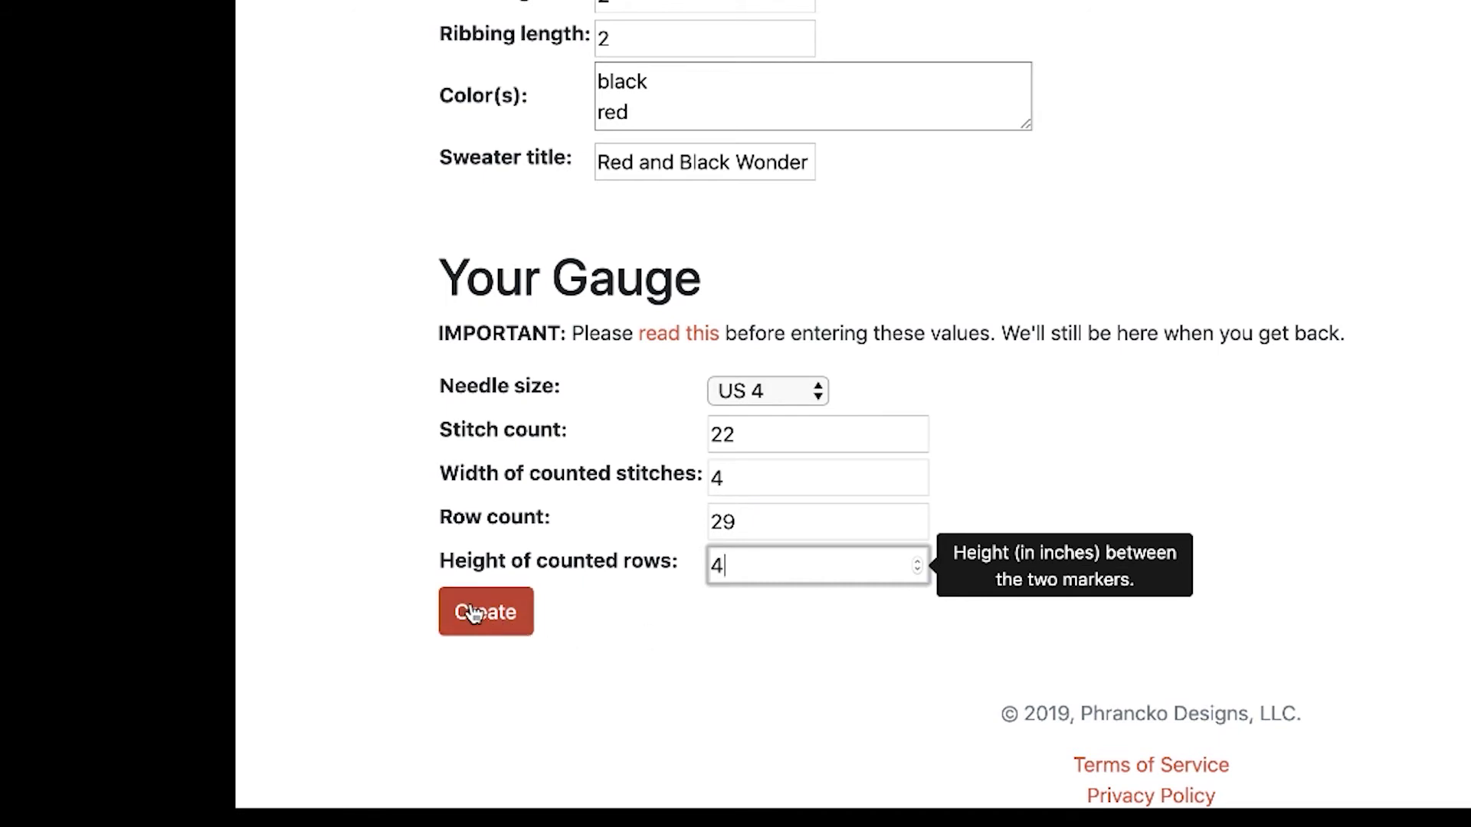
{"action": "left_click", "coordinate": [473, 613]}
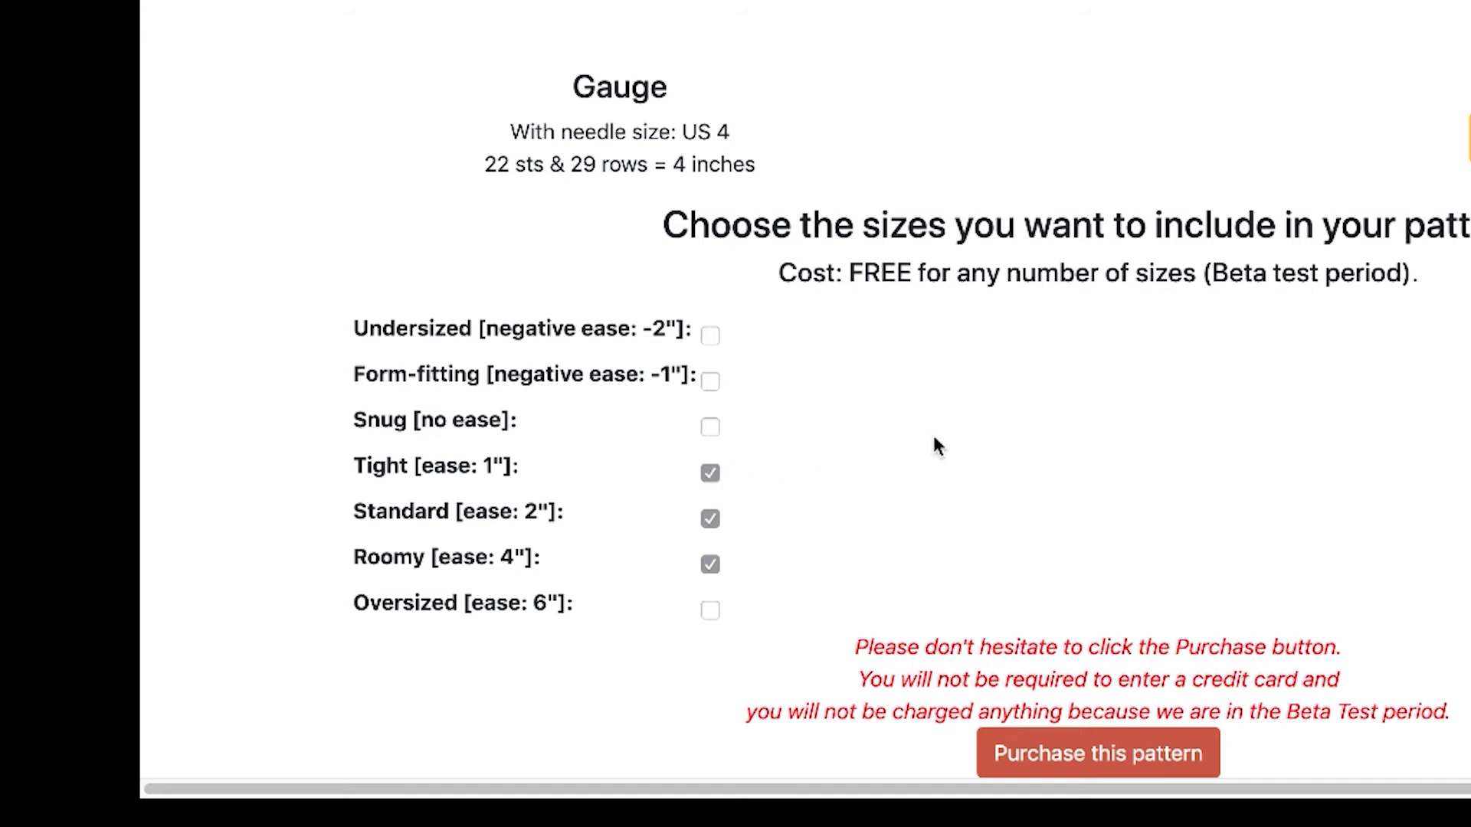
Review the pattern summary with Tight, Standard and Roomy sizes, then proceed to purchase.
{"action": "scroll", "coordinate": [1198, 494], "scroll_direction": "down", "scroll_amount": 3}
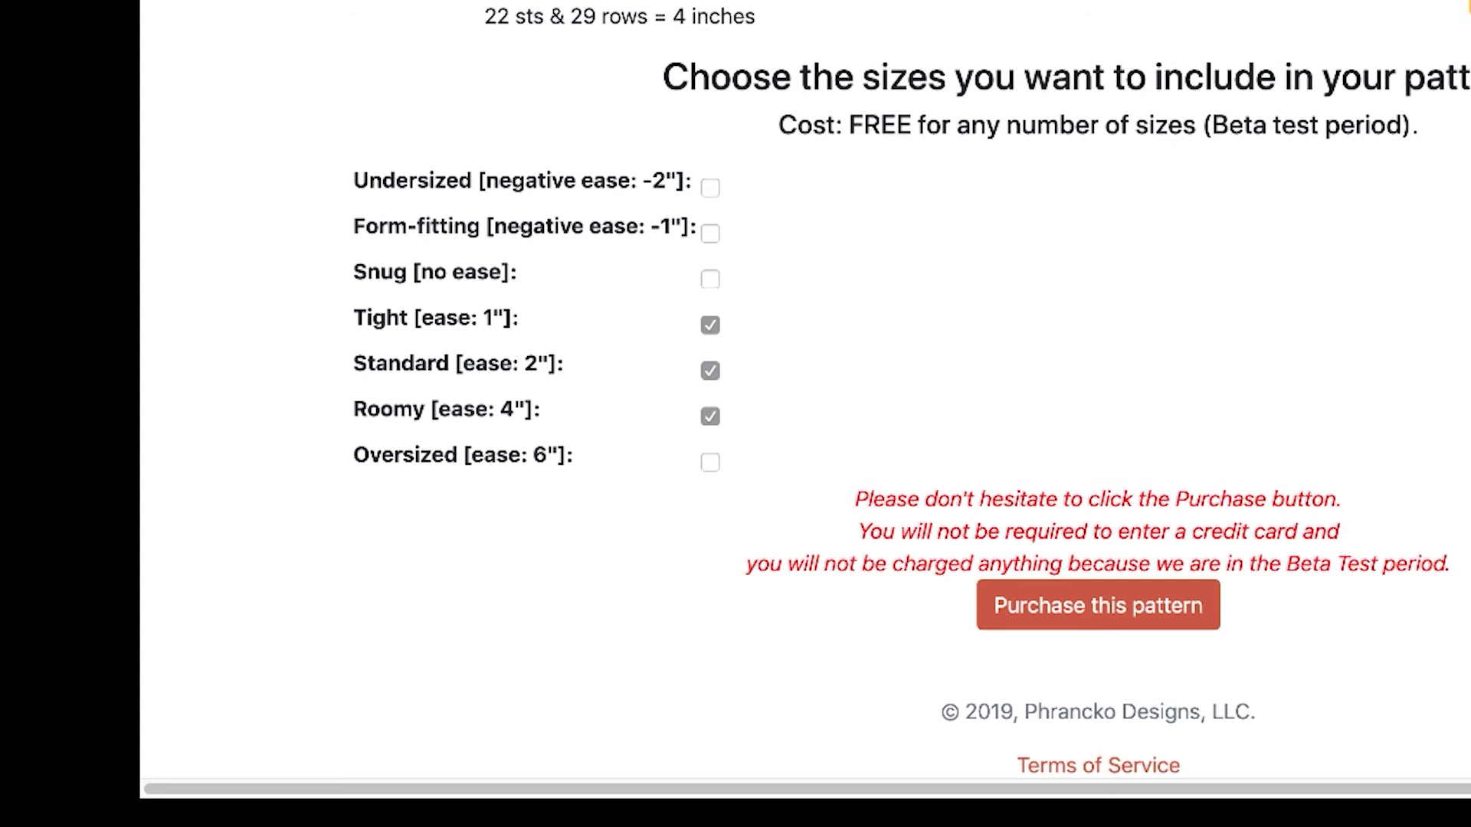
{"action": "scroll", "coordinate": [912, 390], "scroll_direction": "down", "scroll_amount": 2}
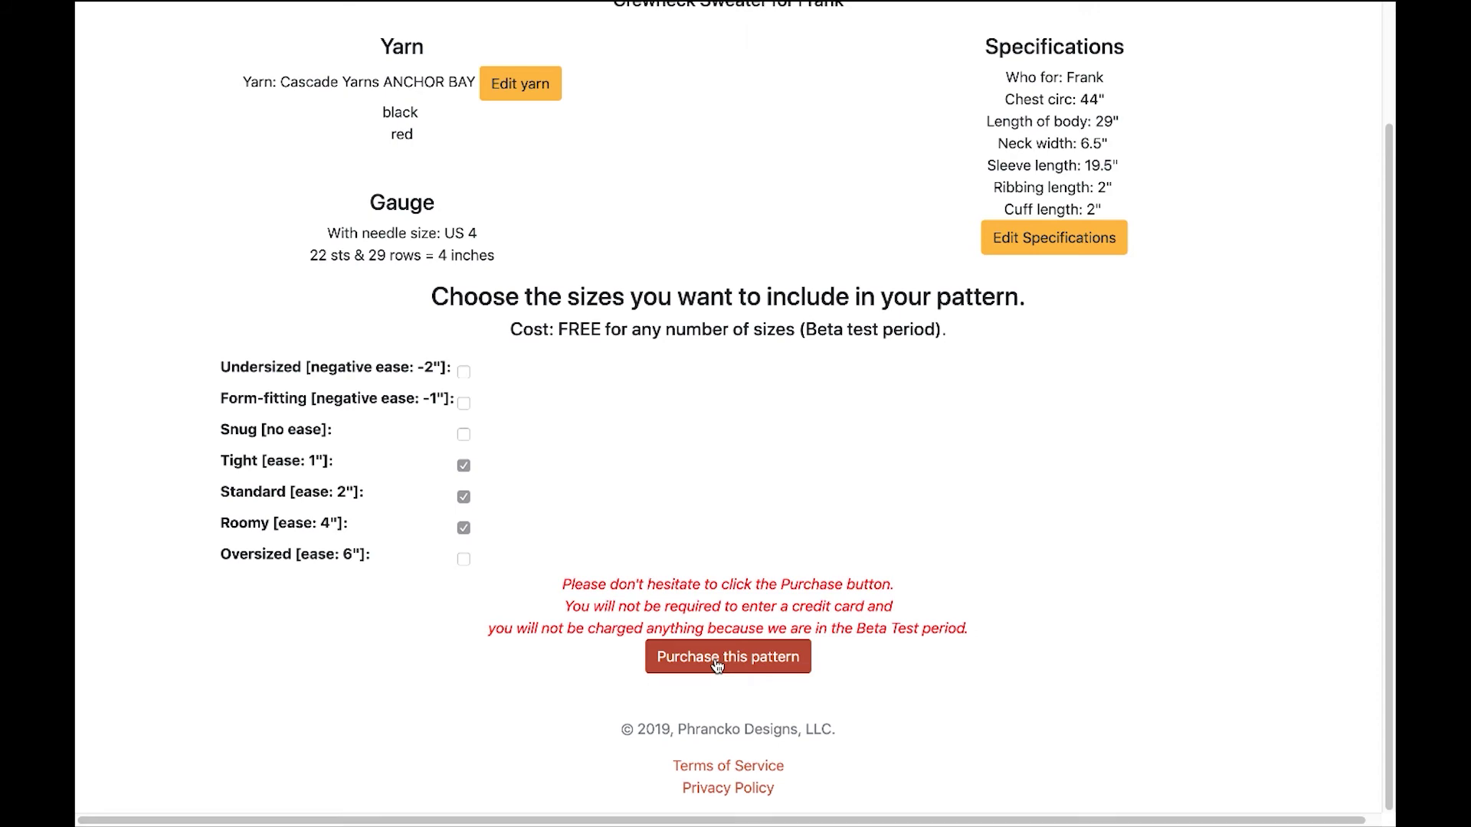
{"action": "left_click", "coordinate": [716, 660]}
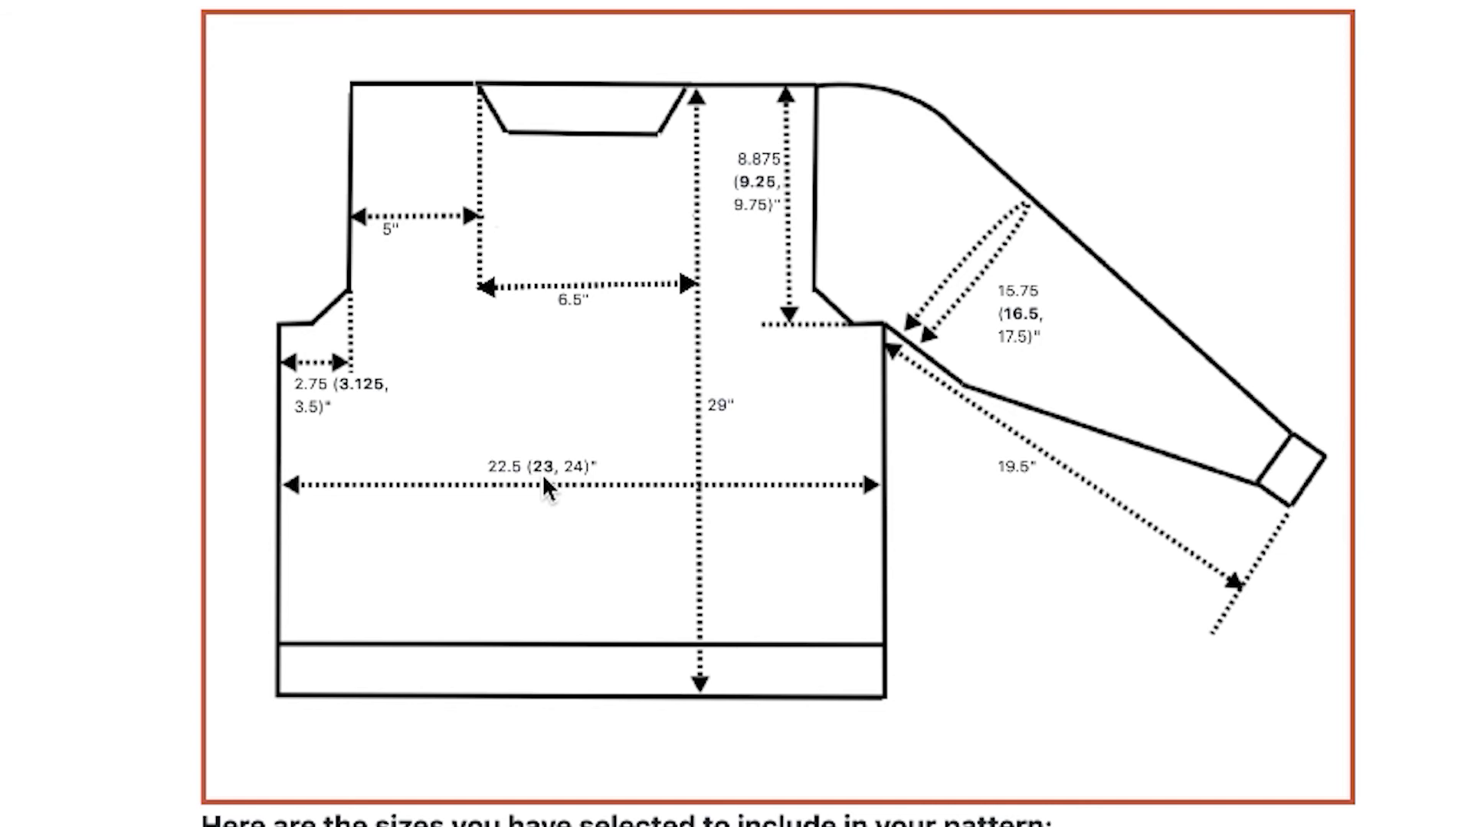
Scroll to the card payment form for the $0.00 purchase and select Card number.
{"action": "scroll", "coordinate": [546, 476], "scroll_direction": "down", "scroll_amount": 5}
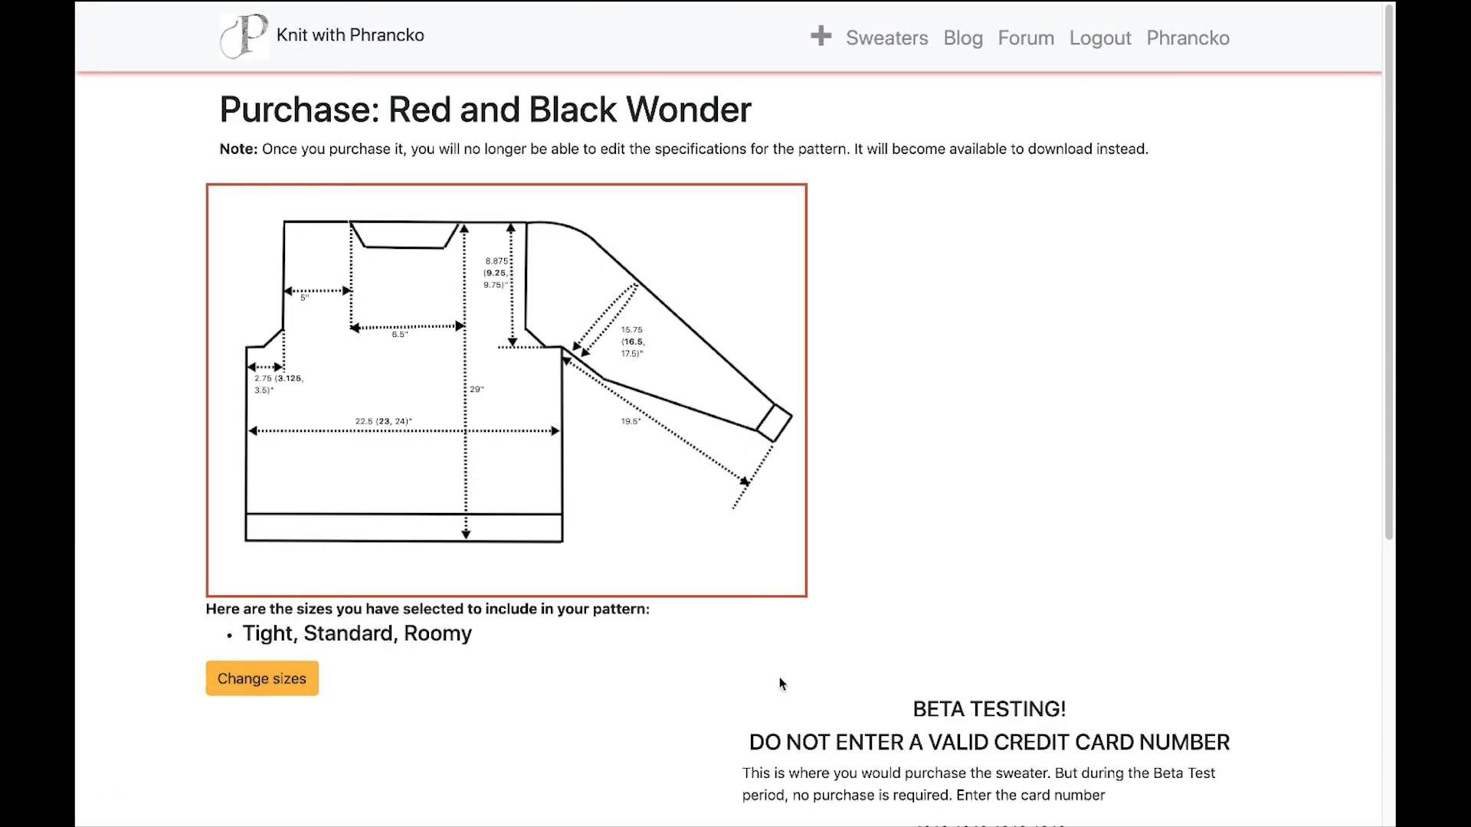
{"action": "scroll", "coordinate": [785, 666], "scroll_direction": "down", "scroll_amount": 6}
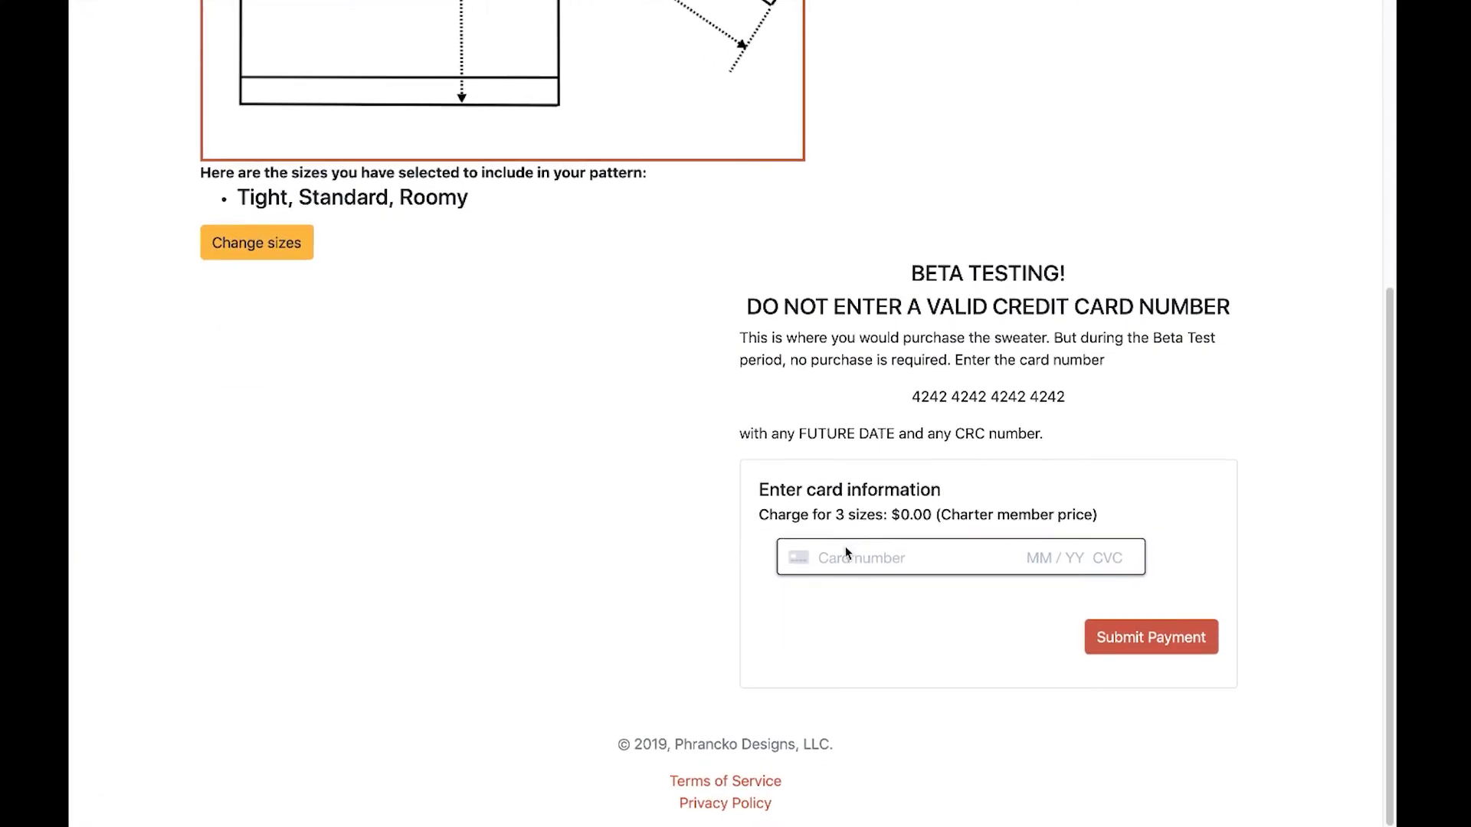
{"action": "left_click", "coordinate": [854, 557]}
Enter the test card number, expiry, CVC and ZIP, and submit the payment.
{"action": "left_click", "coordinate": [746, 573]}
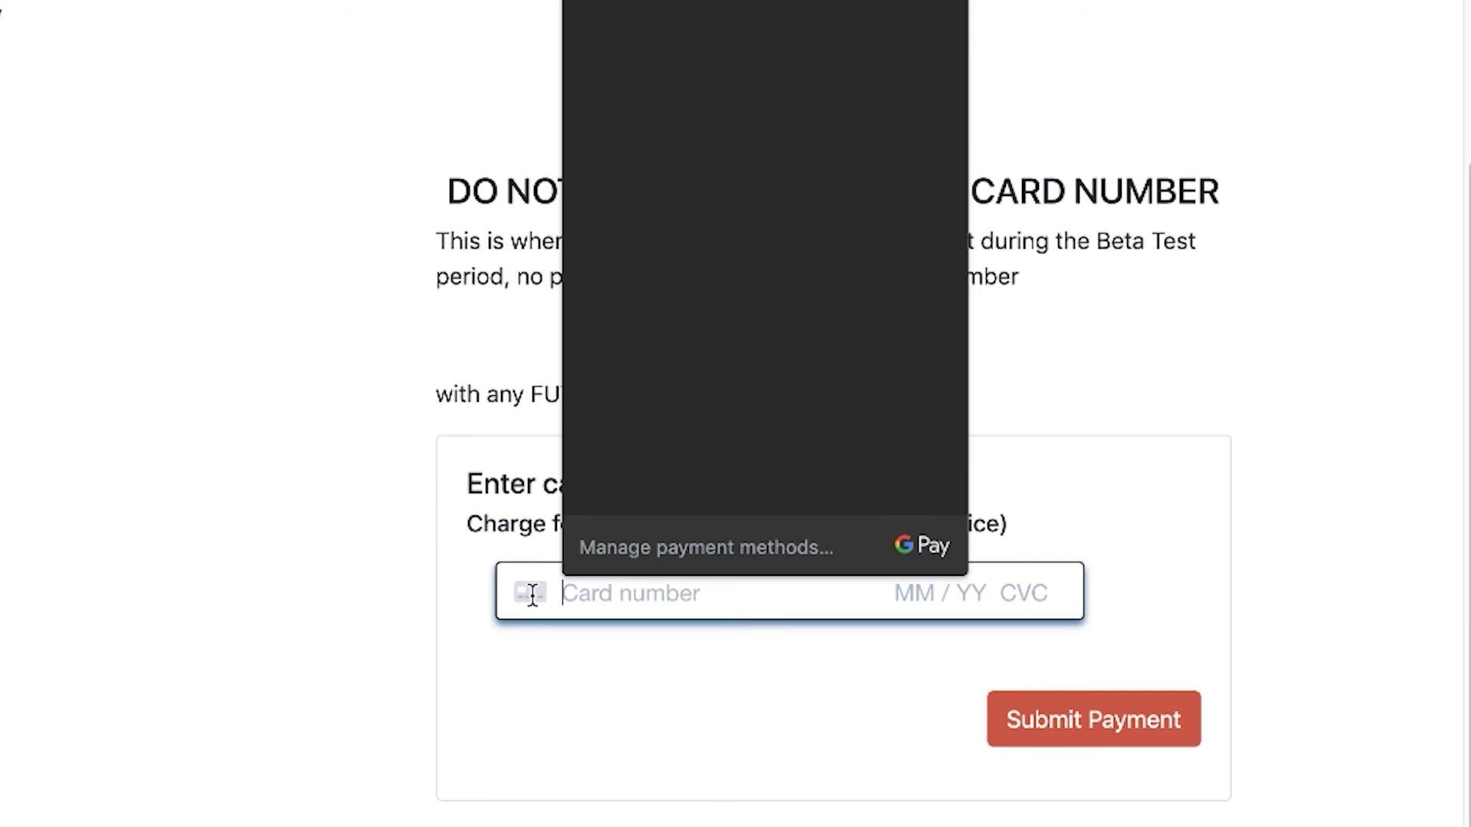
{"action": "type", "text": "4242 42424242424"}
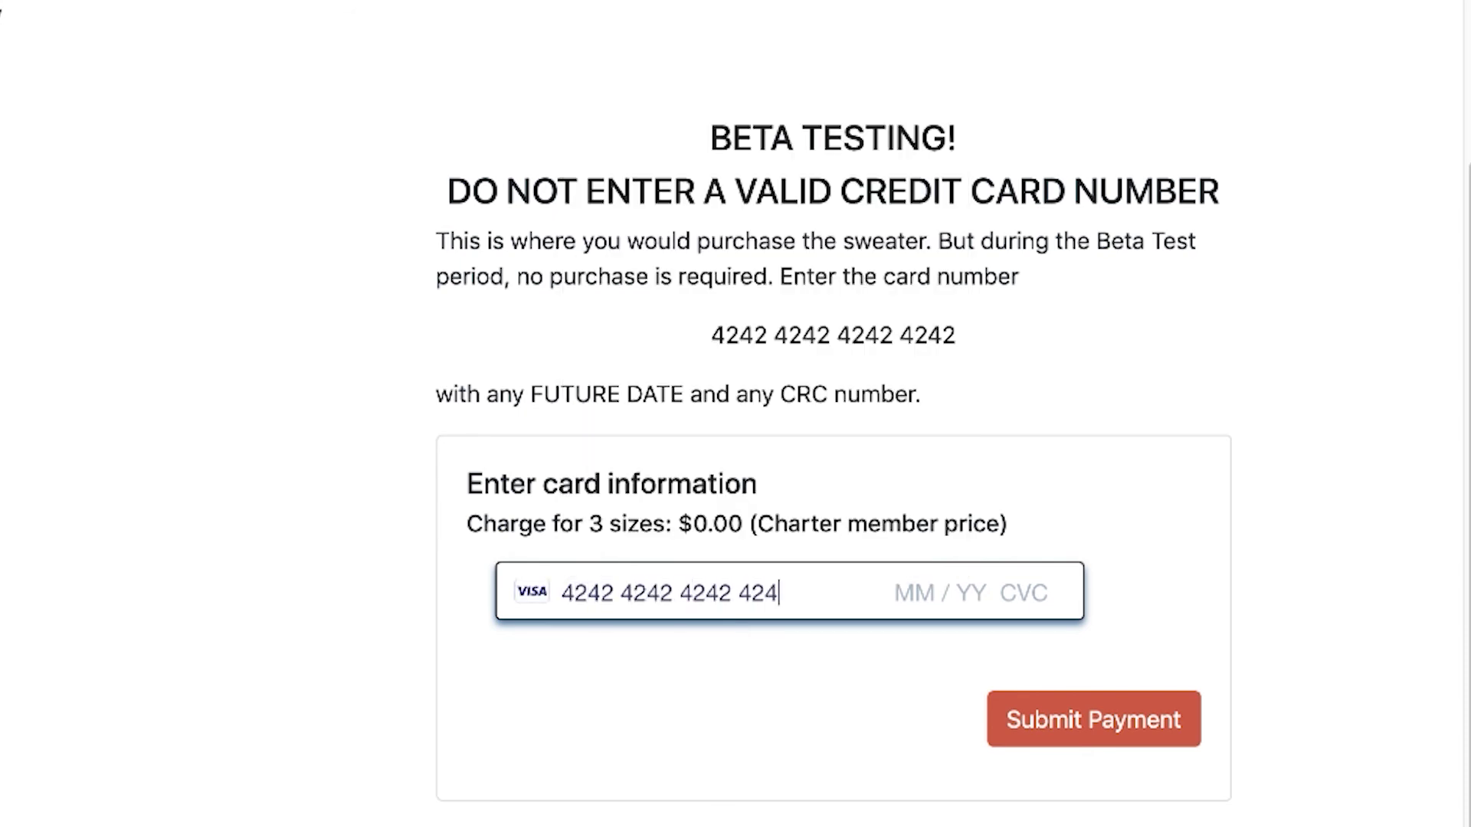
{"action": "type", "text": "2"}
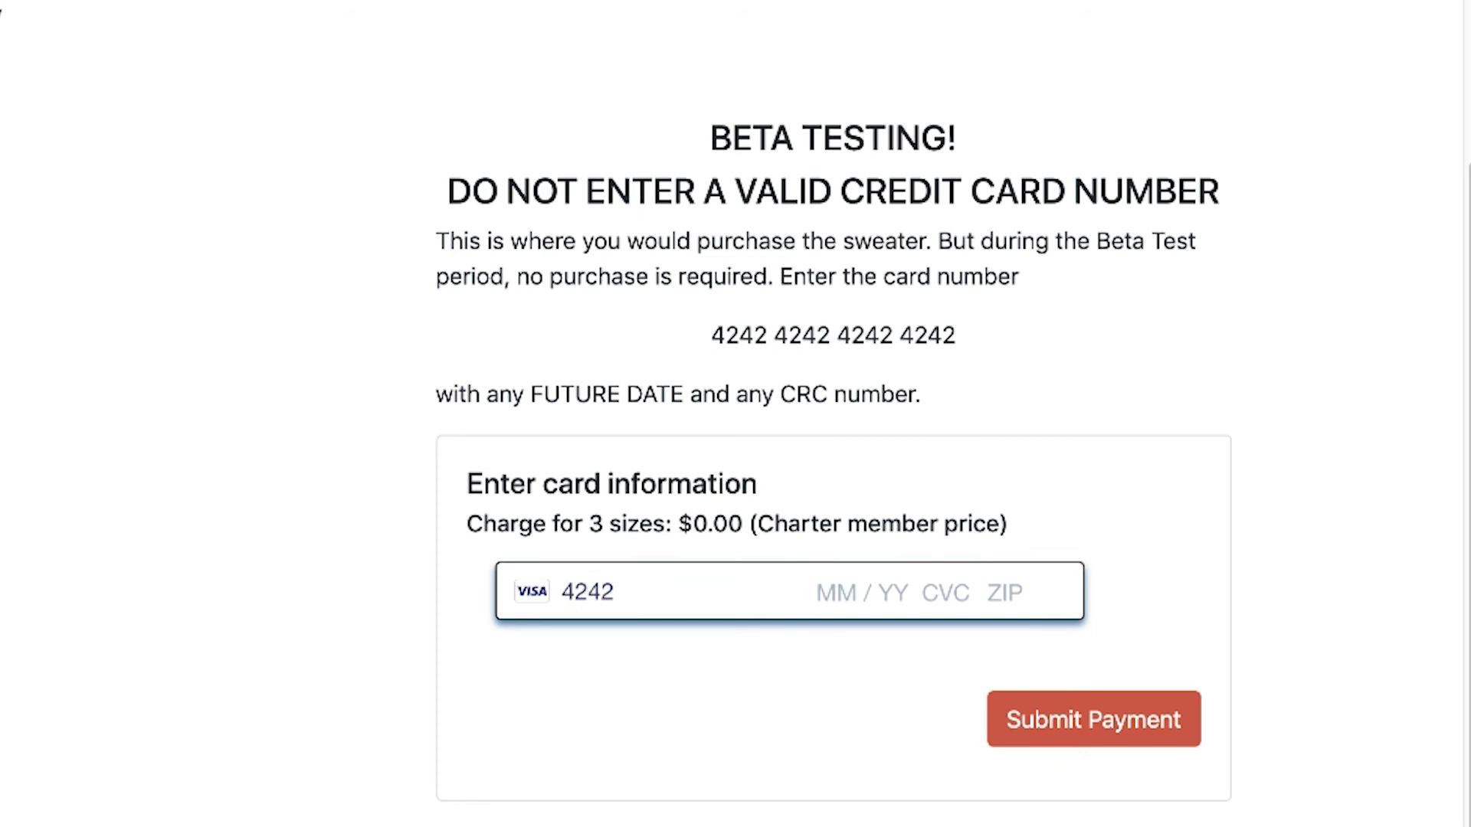
{"action": "type", "text": "123"}
{"action": "type", "text": "12 / 31"}
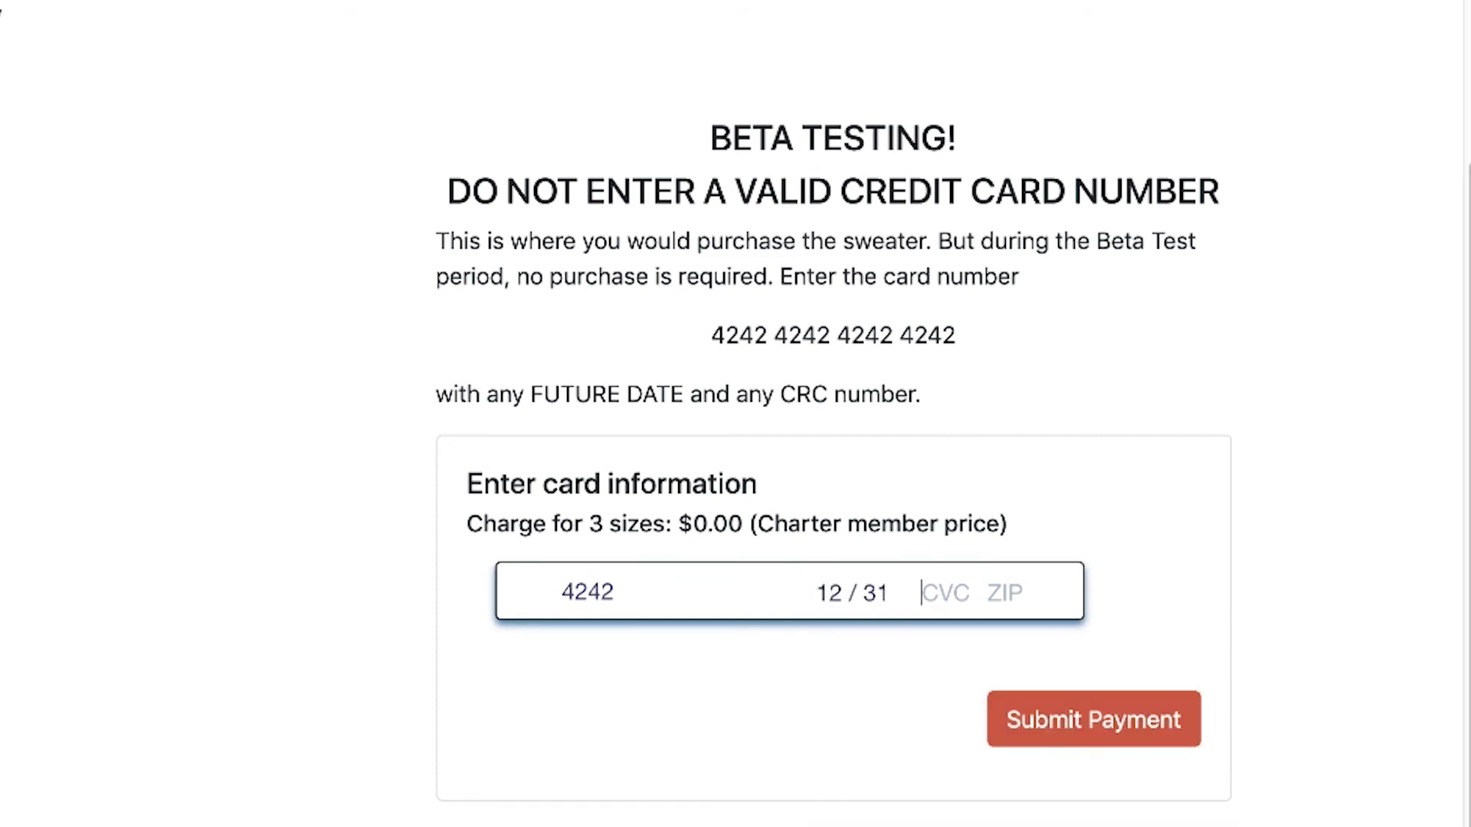
{"action": "type", "text": "2"}
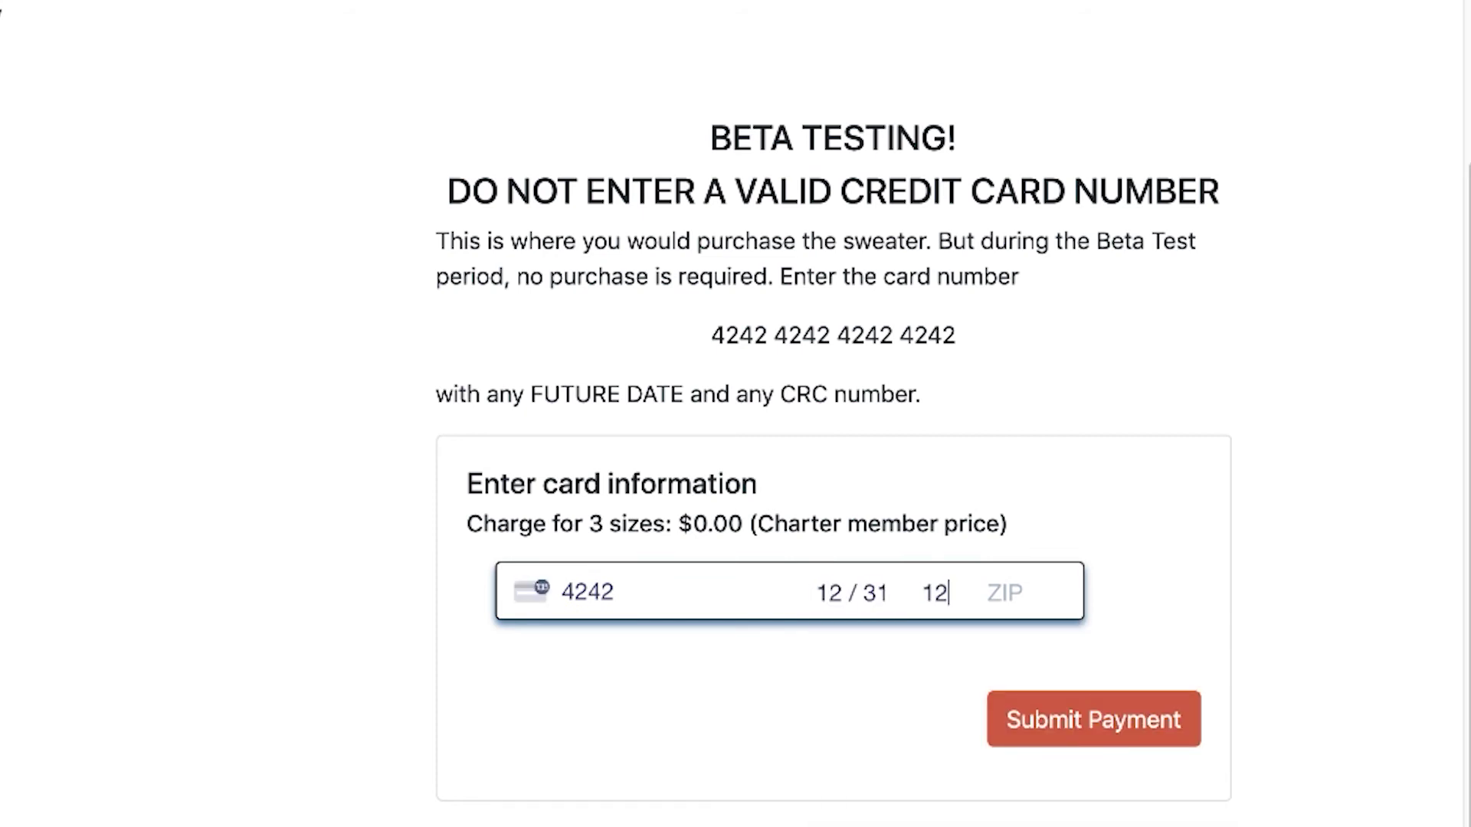
{"action": "type", "text": "31"}
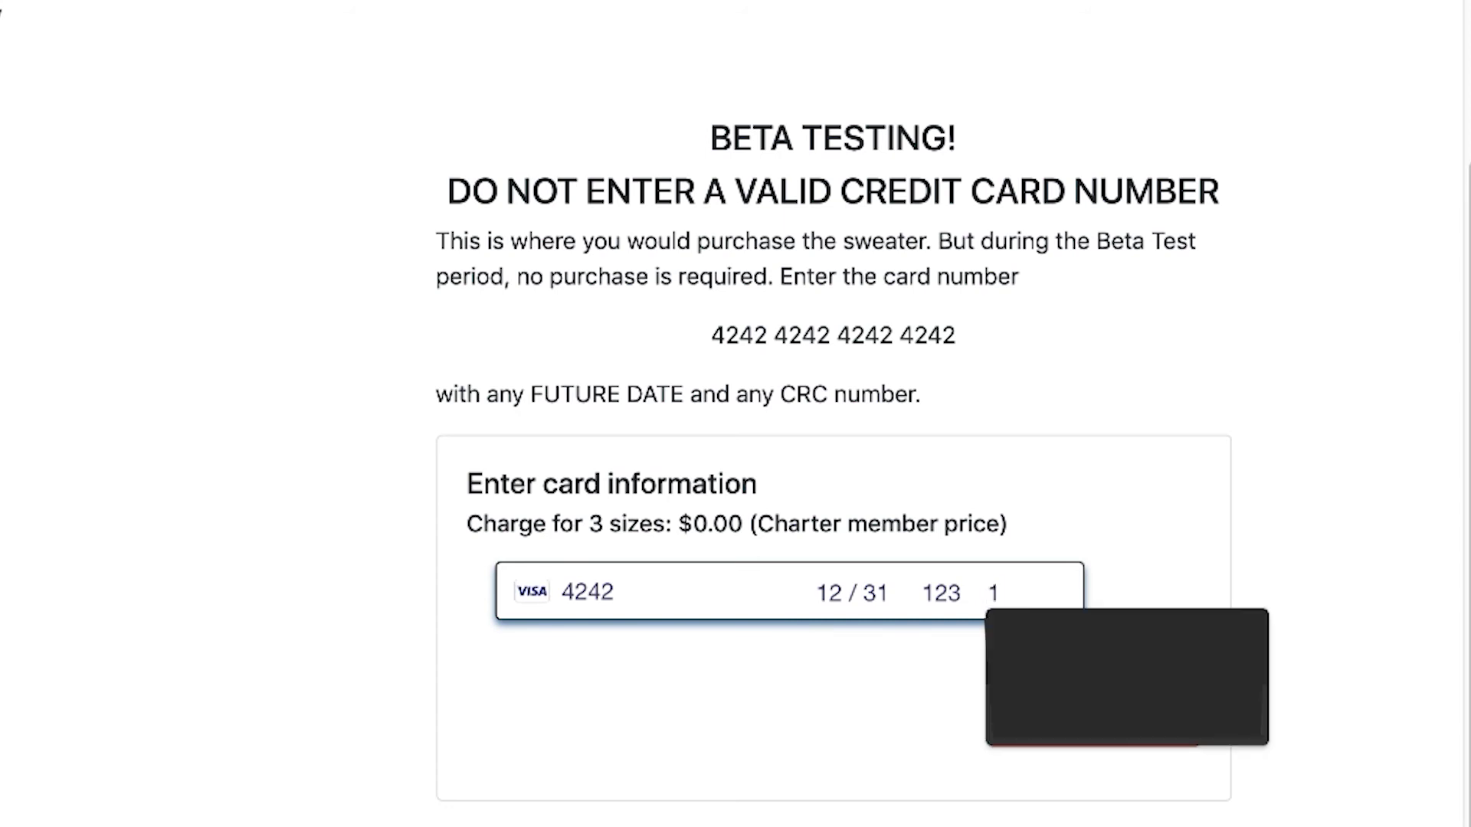
{"action": "type", "text": "2345"}
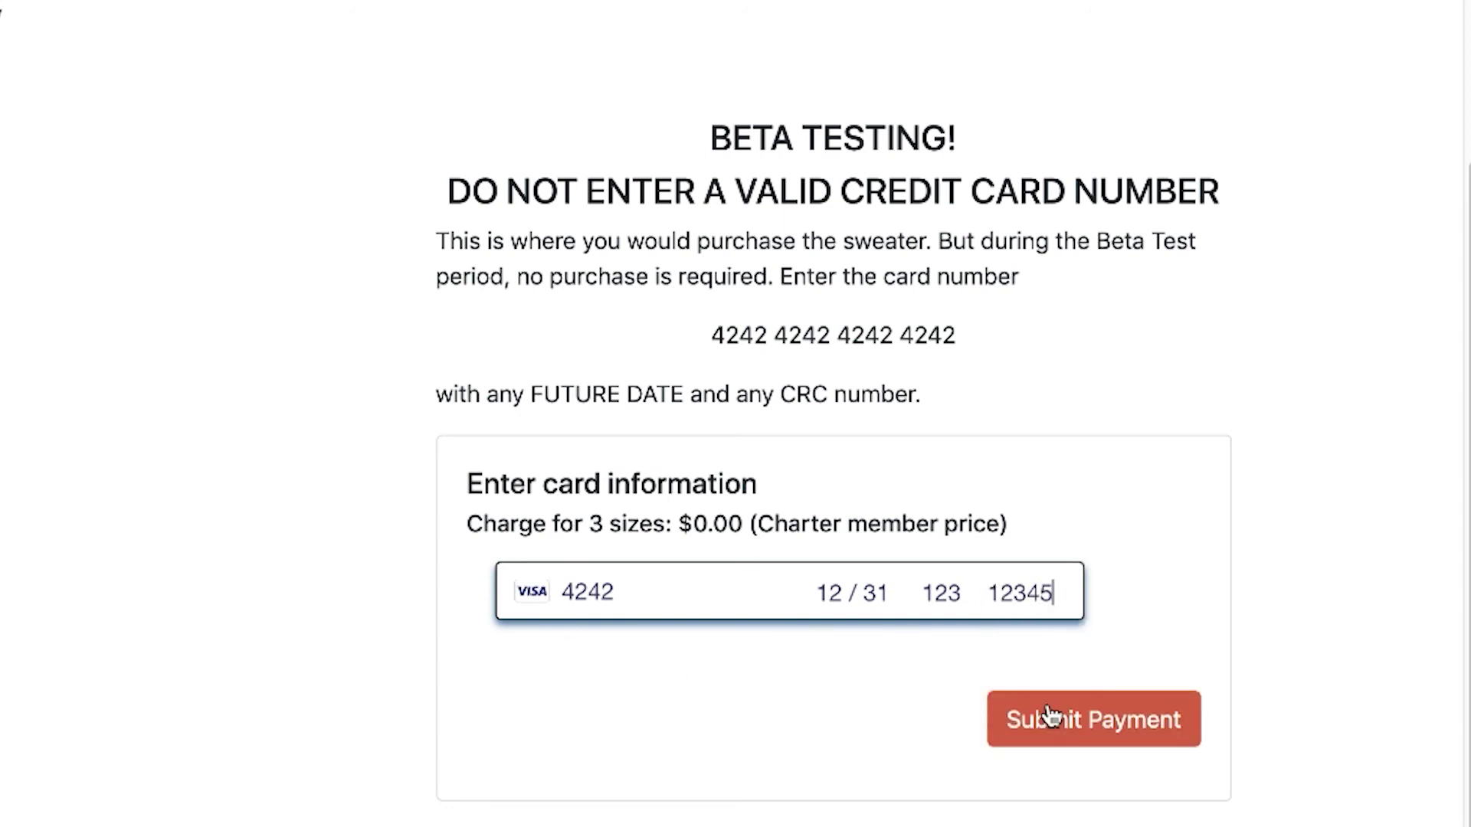
{"action": "left_click", "coordinate": [1101, 722]}
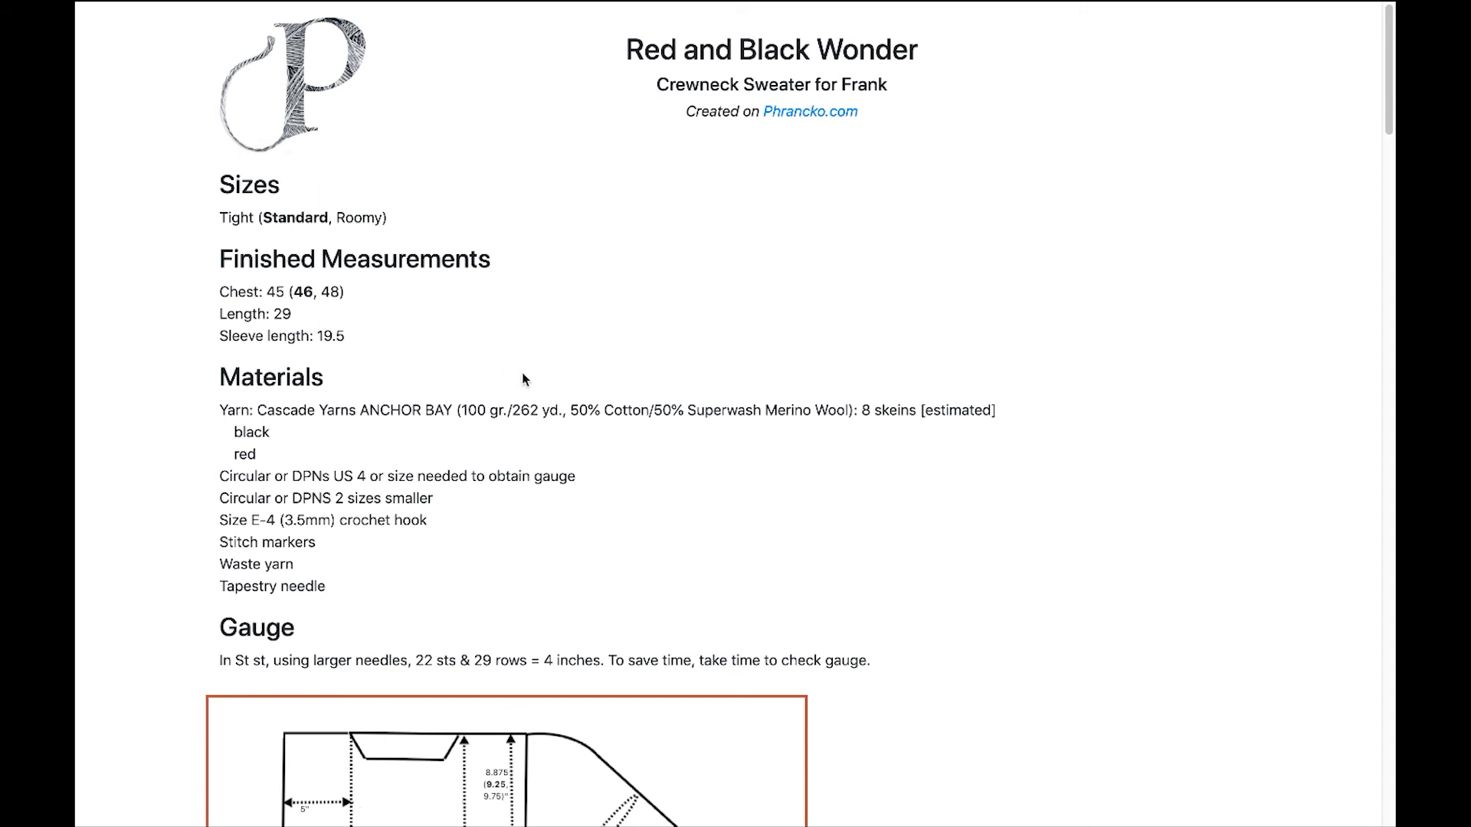
Scroll the Red and Black Wonder pattern down to the M1R/M1L abbreviations and Invisible Ribbed Bind Off.
{"action": "scroll", "coordinate": [526, 380], "scroll_direction": "down", "scroll_amount": 5}
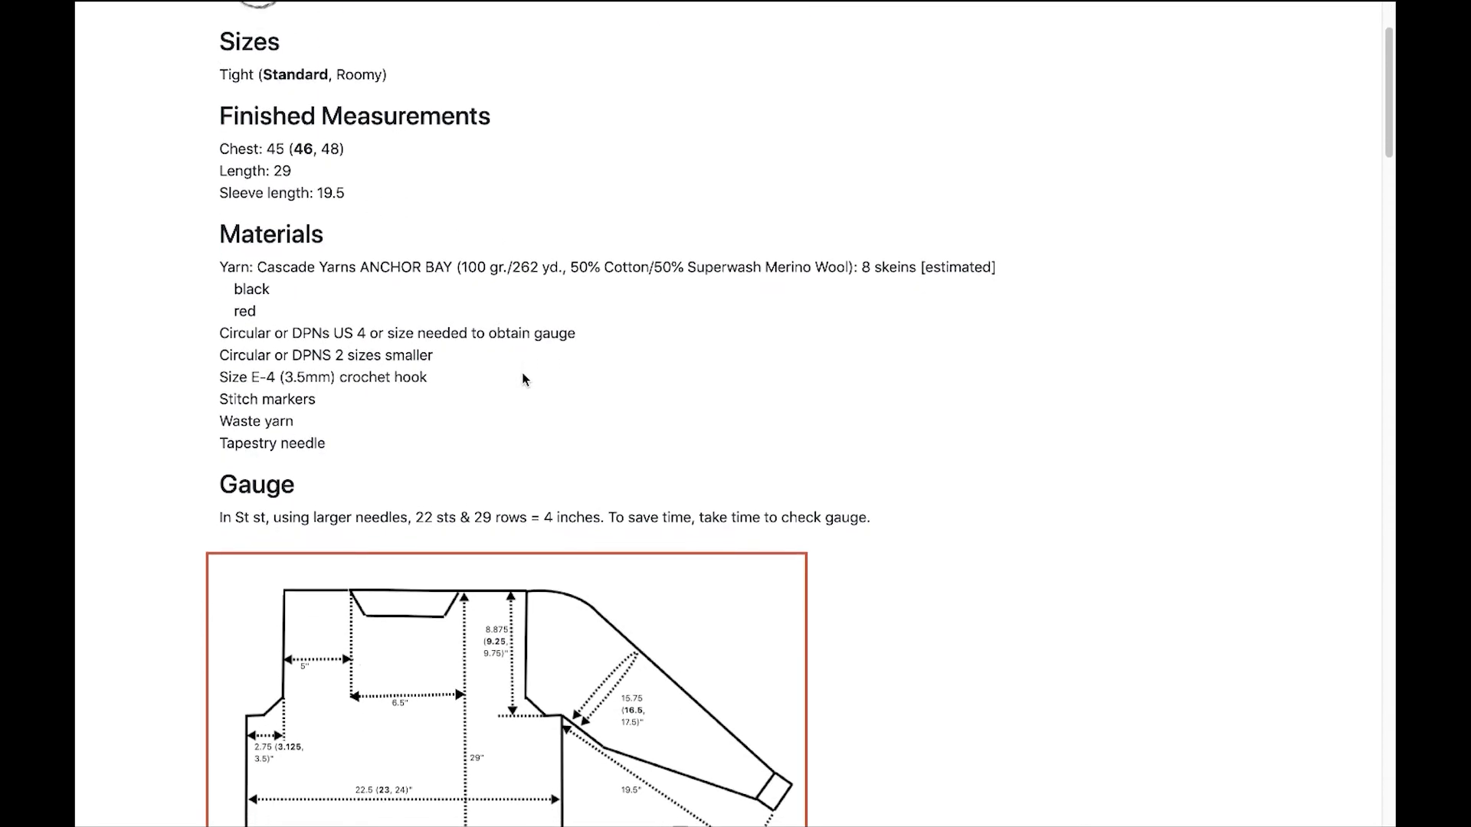
{"action": "scroll", "coordinate": [523, 380], "scroll_direction": "down", "scroll_amount": 1}
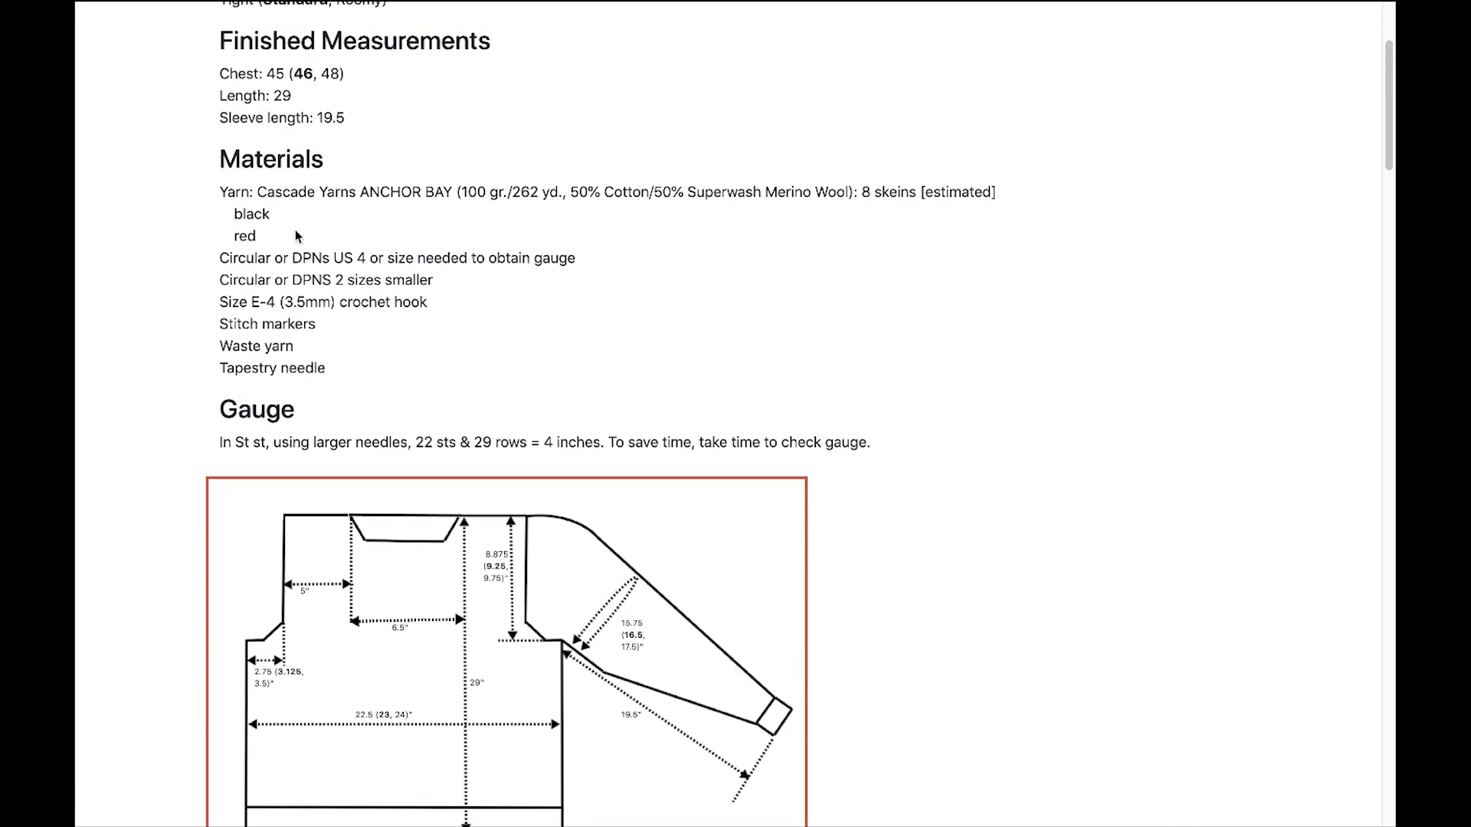
{"action": "scroll", "coordinate": [502, 387], "scroll_direction": "down", "scroll_amount": 10}
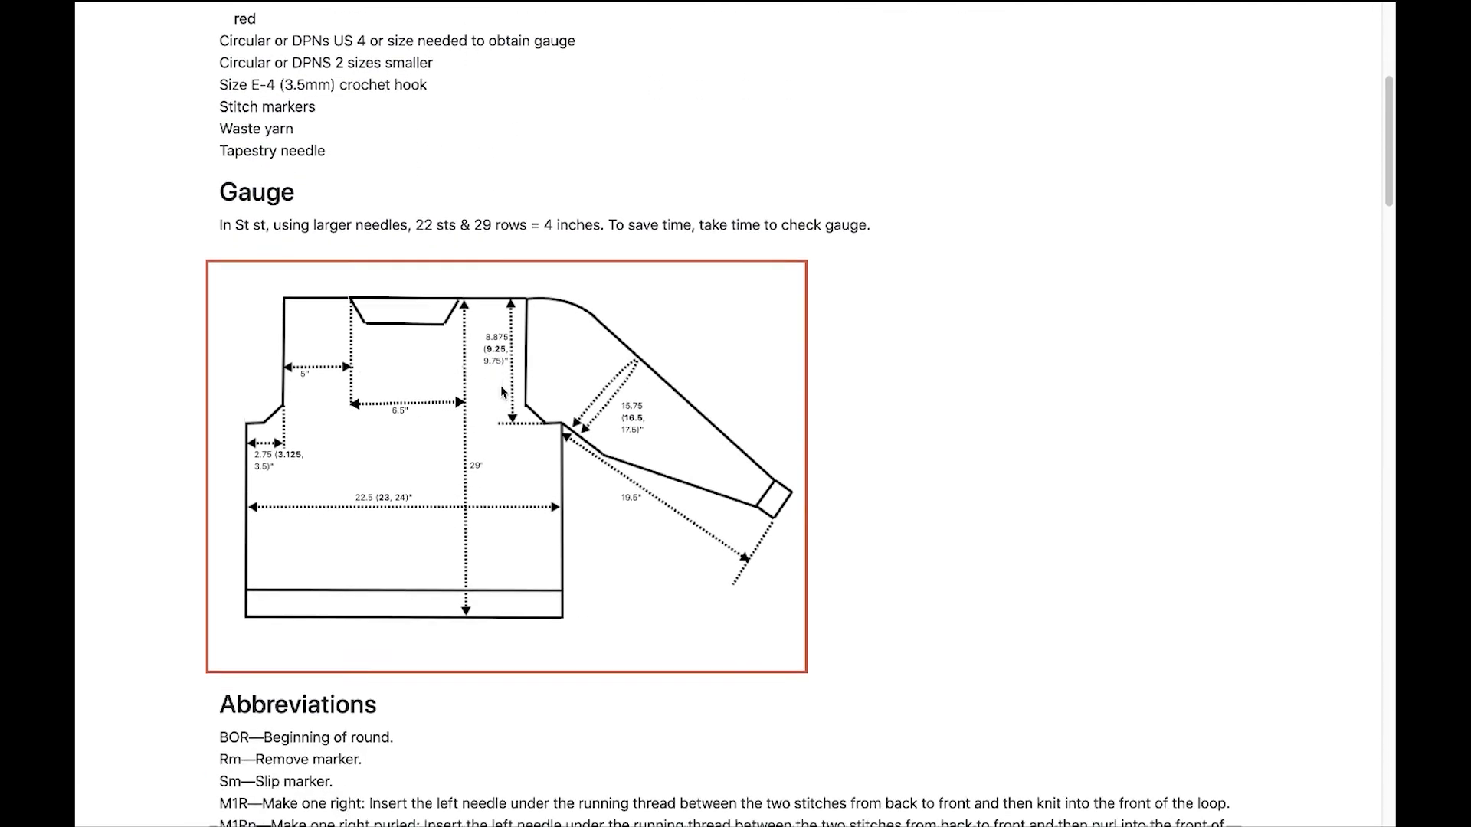
{"action": "scroll", "coordinate": [502, 391], "scroll_direction": "down", "scroll_amount": 15}
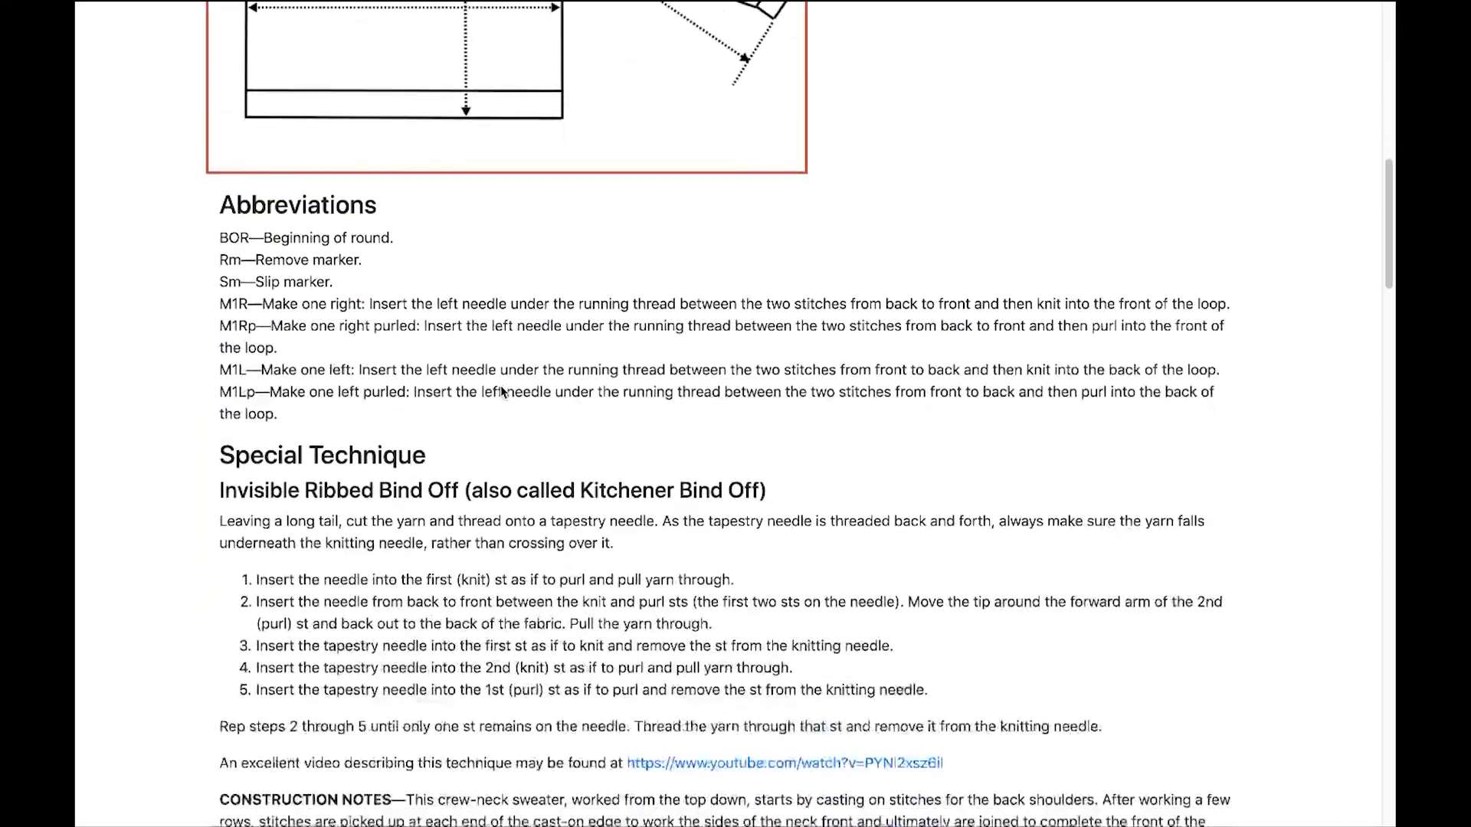